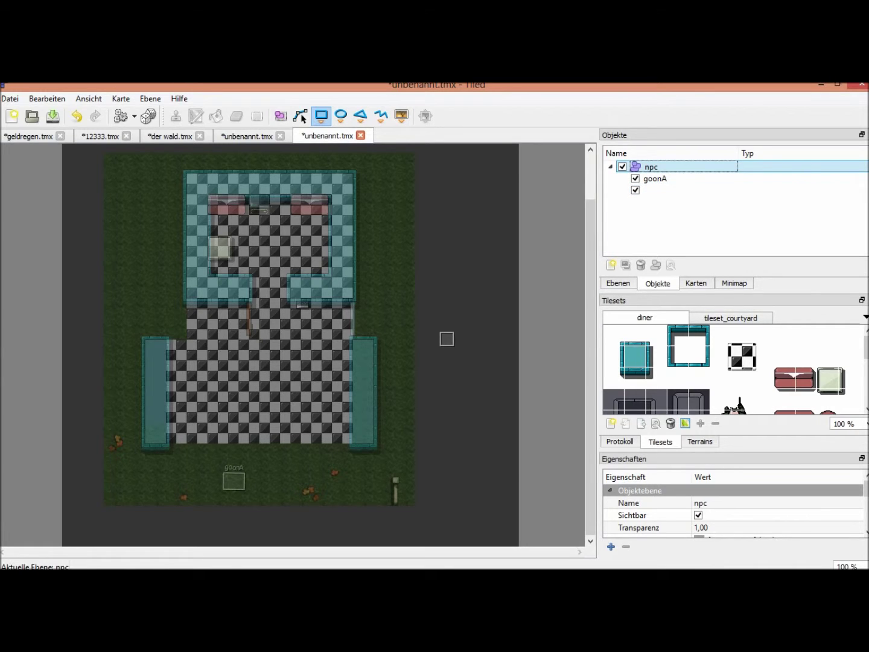
pyautogui.click(479, 337)
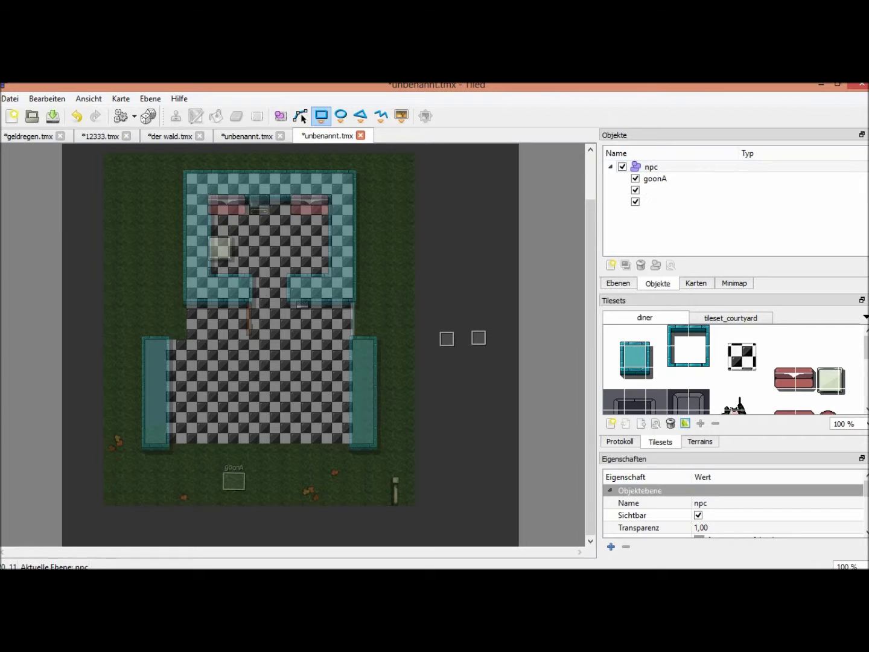
pyautogui.click(479, 307)
pyautogui.click(444, 307)
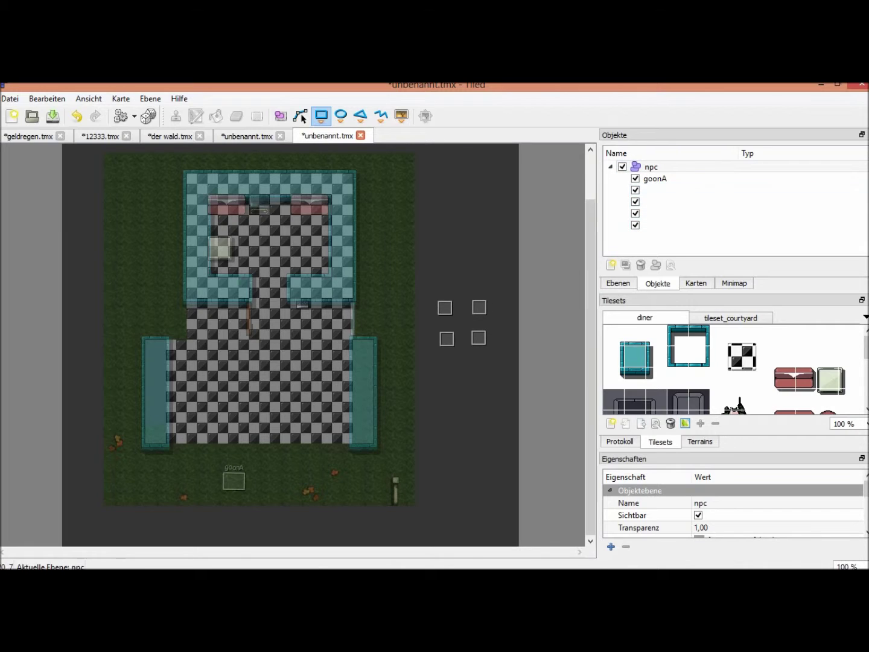
pyautogui.click(479, 307)
pyautogui.click(76, 117)
pyautogui.click(77, 117)
pyautogui.click(77, 117)
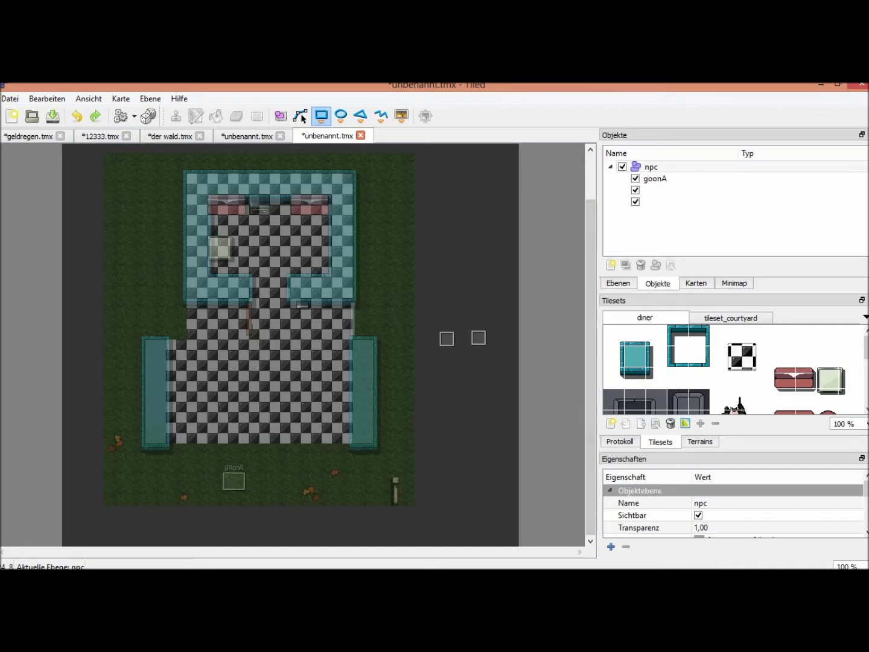
# - Name the first unnamed rectangle object goonA and delete the stray rectangle placed outside the map
pyautogui.click(689, 189)
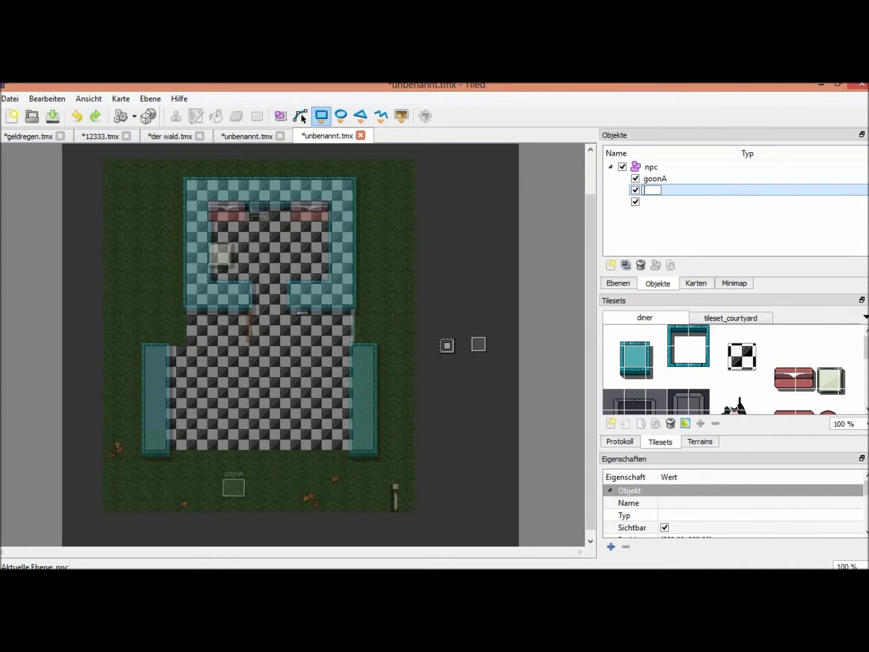
pyautogui.write('goonA')
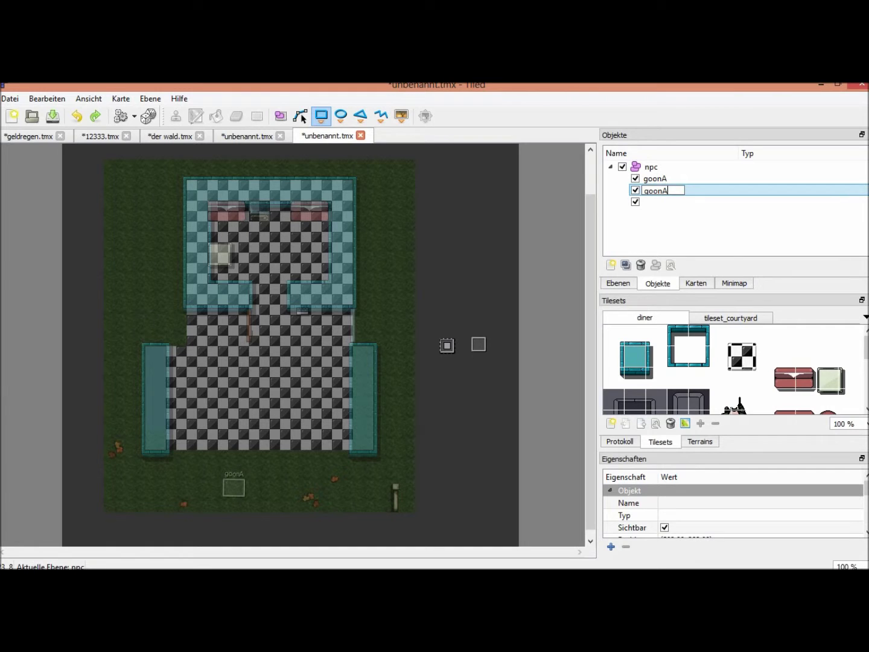
pyautogui.click(545, 277)
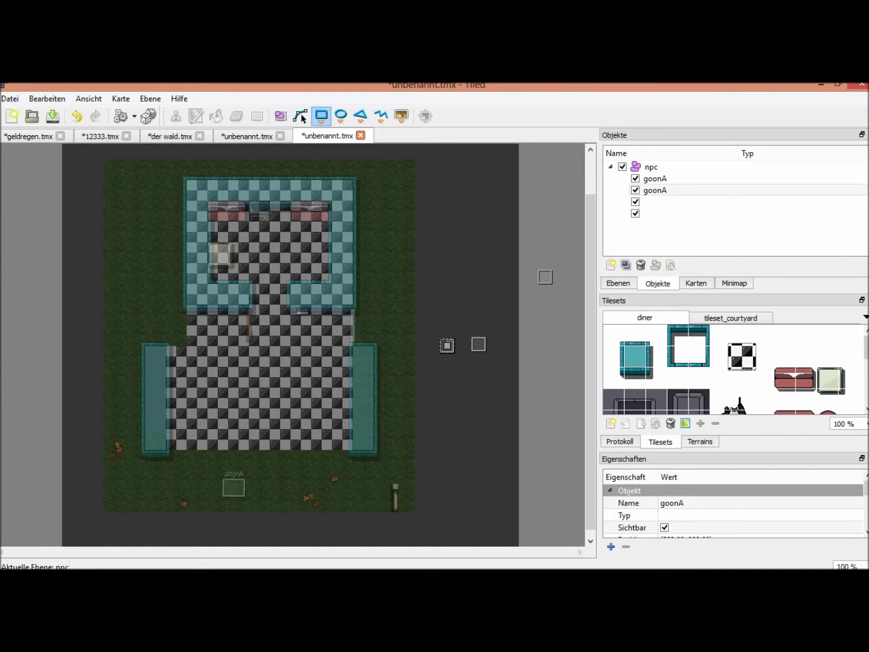
pyautogui.press('s')
pyautogui.click(545, 277)
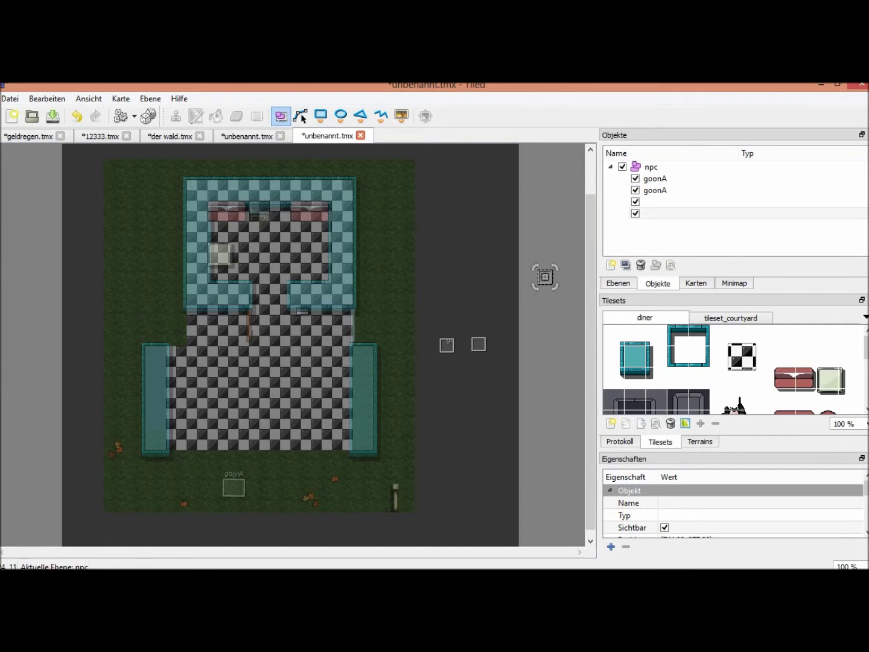
pyautogui.press('Delete')
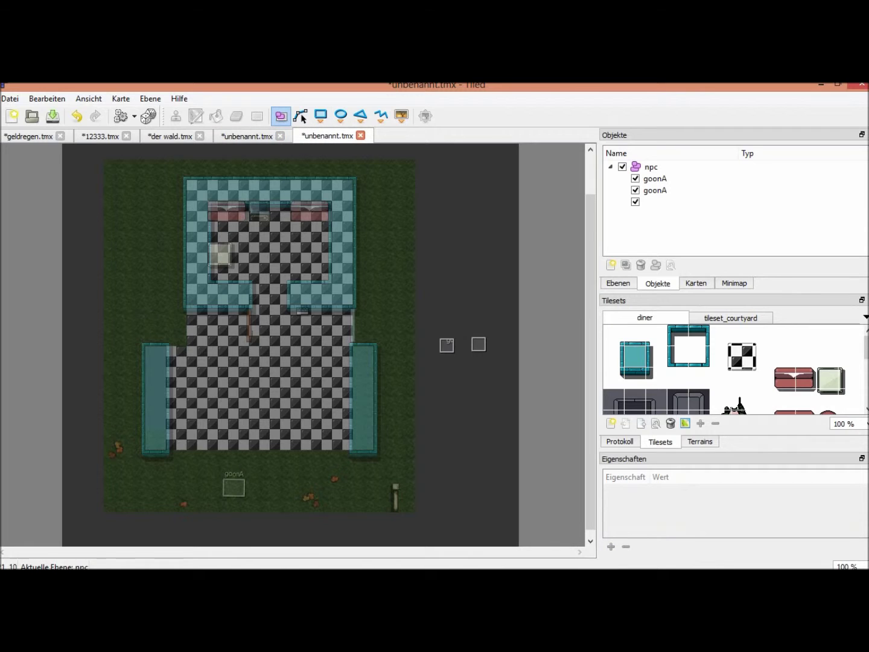
# - Move the newly named goonA object lower beside the map and enlarge it to about 29 by 34
pyautogui.click(446, 345)
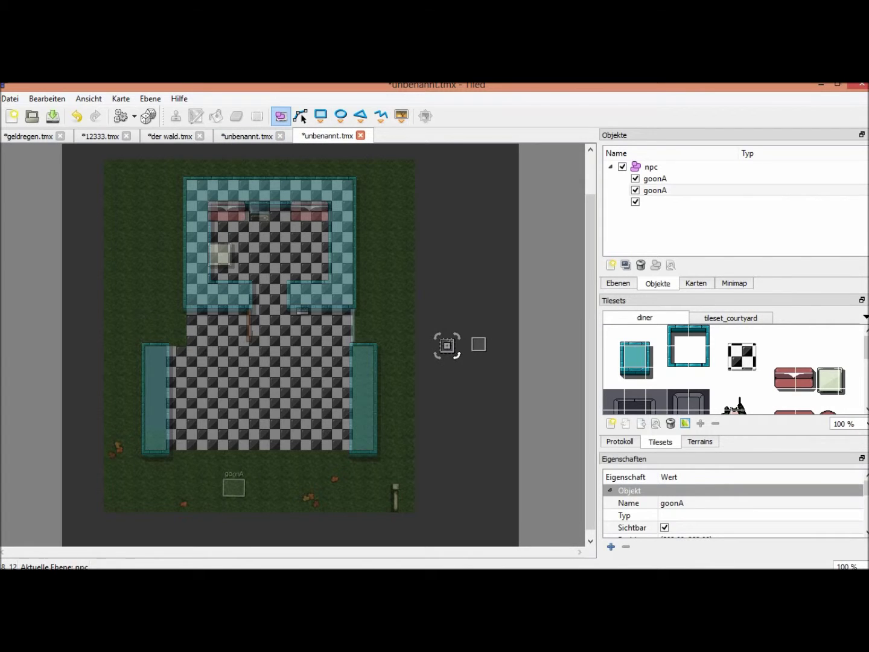
pyautogui.moveTo(447, 346); pyautogui.dragTo(461, 416)
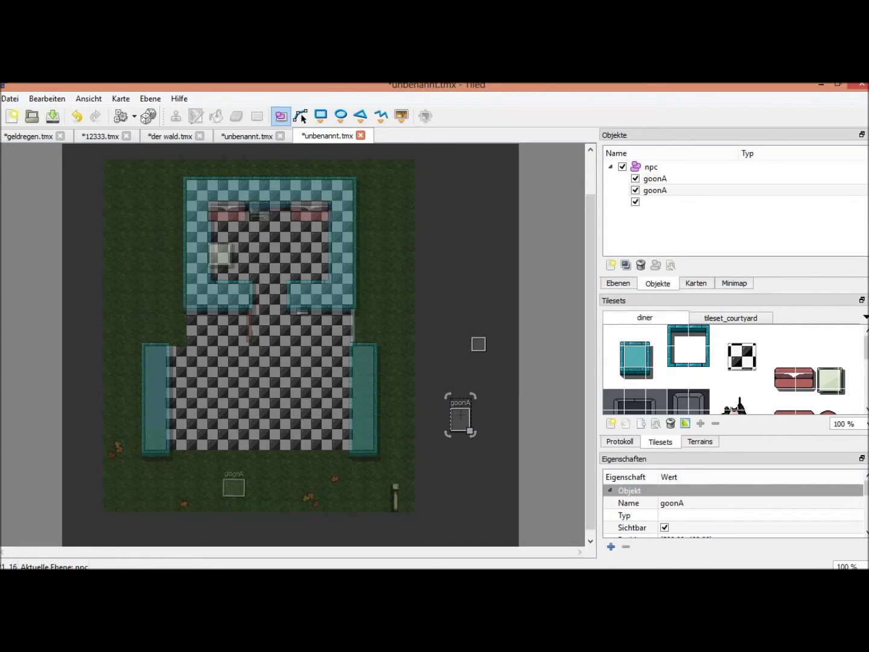
pyautogui.press('Escape')
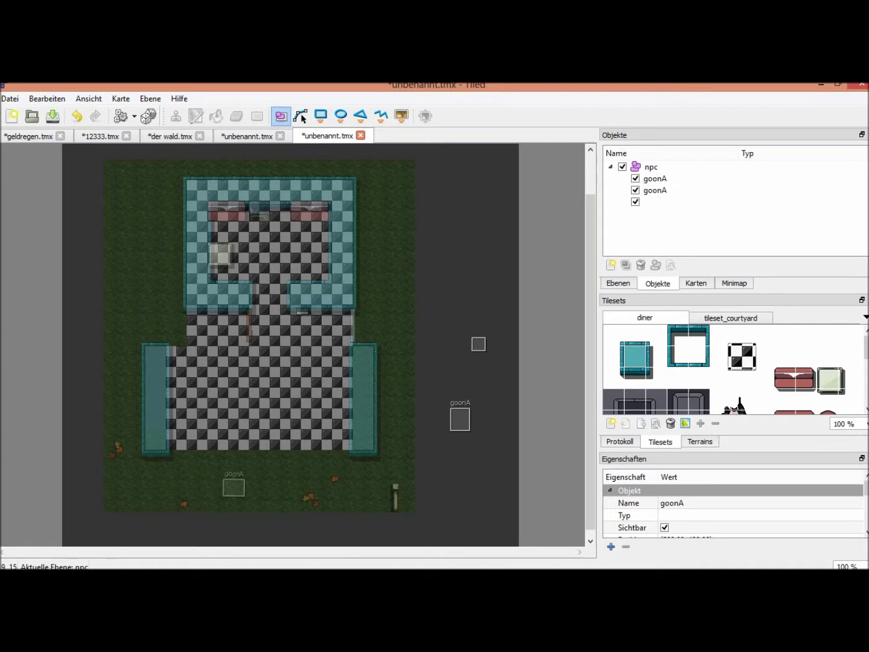
# - Add a custom property named entityDefinition to the enlarged goonA object, copying the property name from the bank1 text file
pyautogui.moveTo(866, 488); pyautogui.dragTo(865, 518)
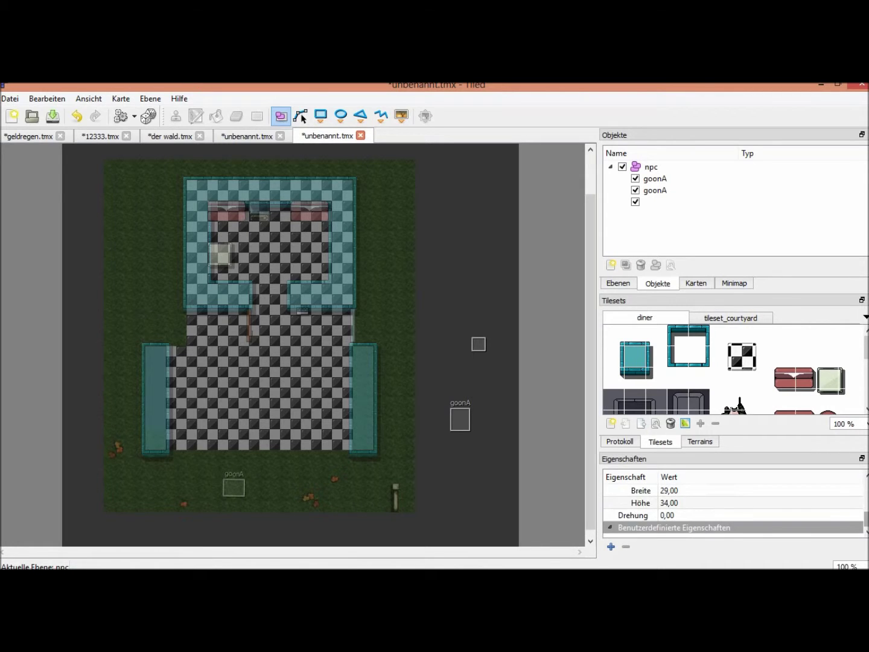
pyautogui.click(611, 546)
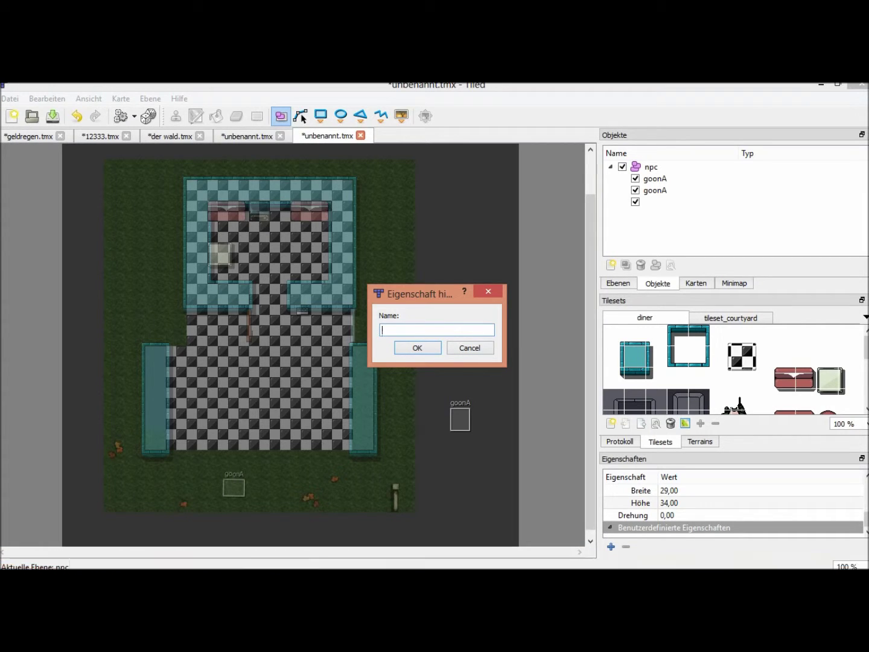
pyautogui.click(306, 561)
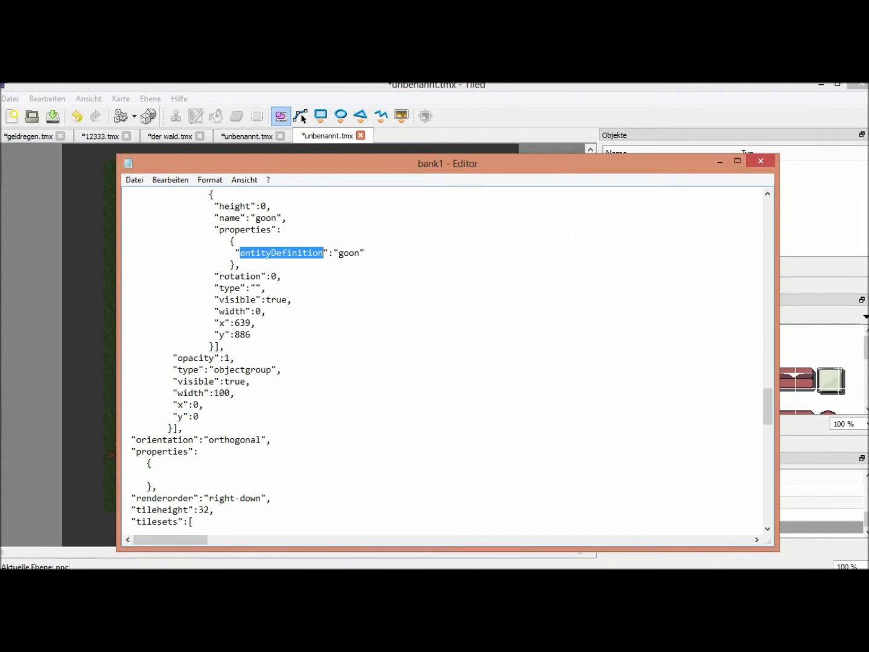
pyautogui.rightClick(286, 252)
pyautogui.click(324, 294)
pyautogui.hotkey('alt', 'Tab')
pyautogui.rightClick(437, 330)
pyautogui.click(459, 404)
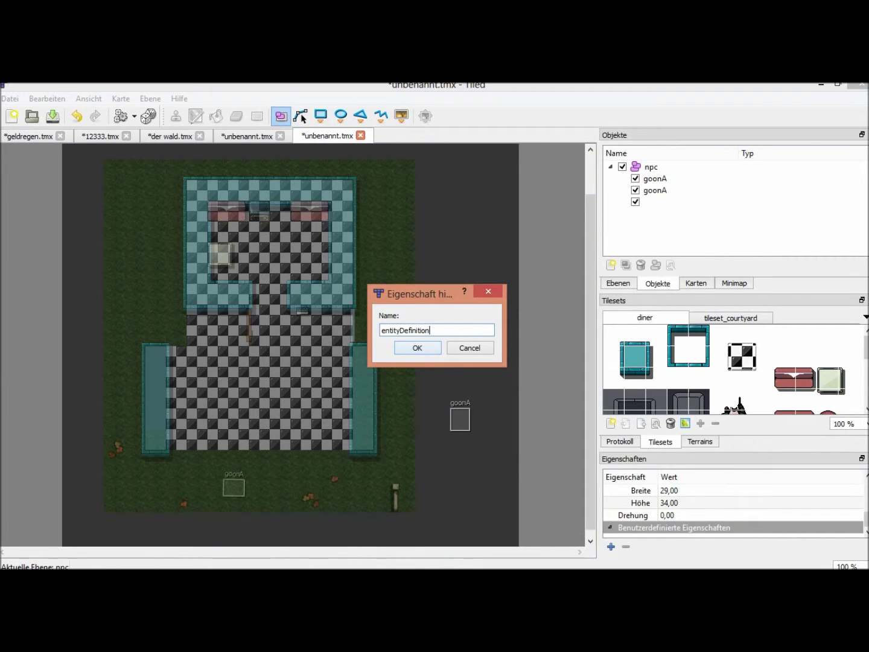
pyautogui.press('Return')
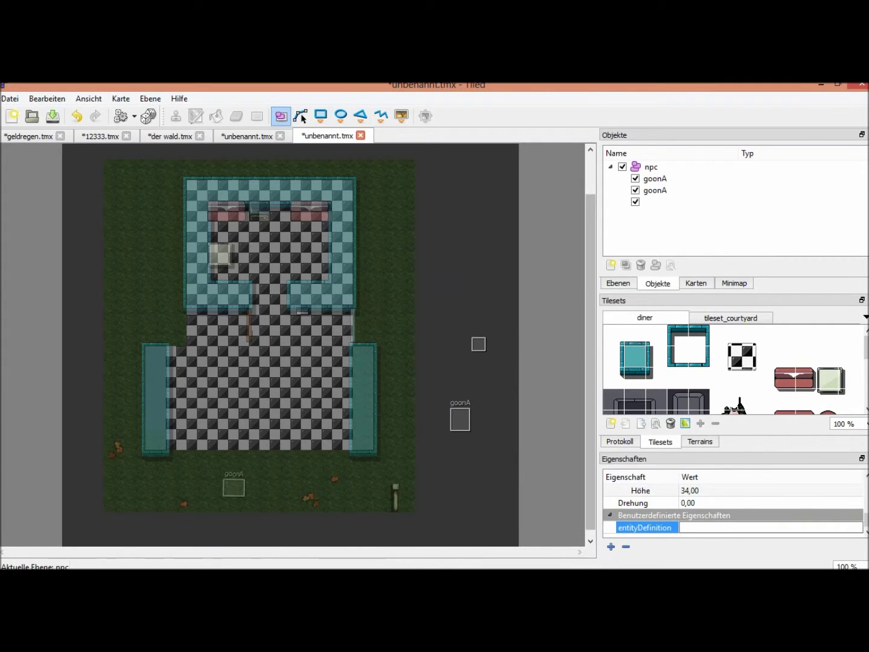
# - Set the entityDefinition property's value to goonA and deselect the object
pyautogui.write('goonA')
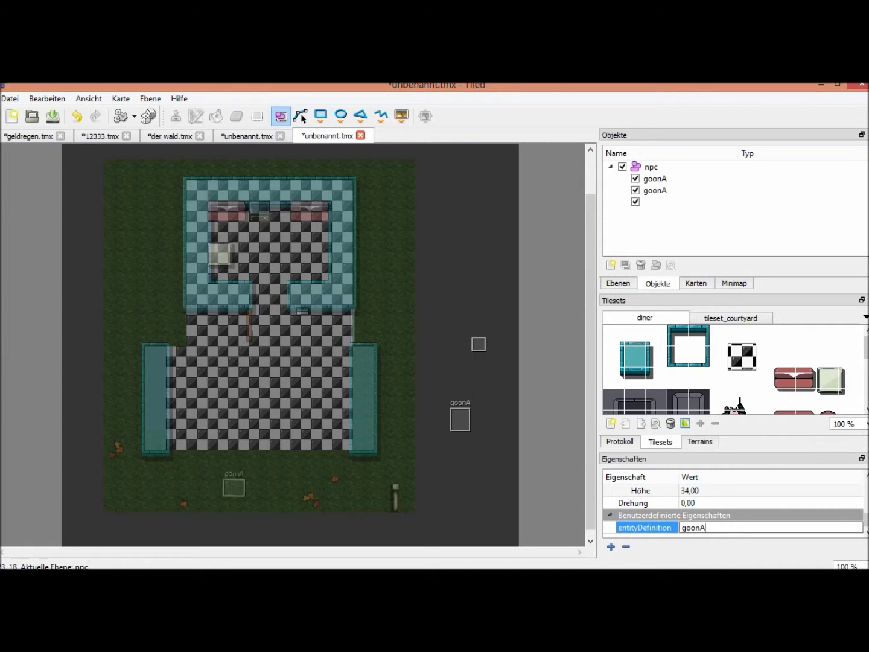
pyautogui.press('Return')
pyautogui.press('Up')
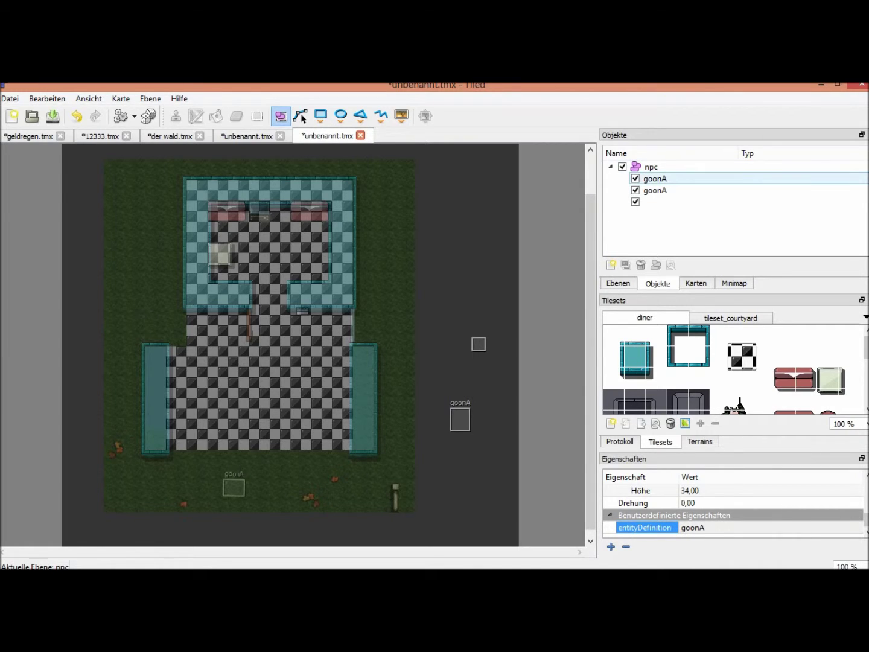
pyautogui.press('Escape')
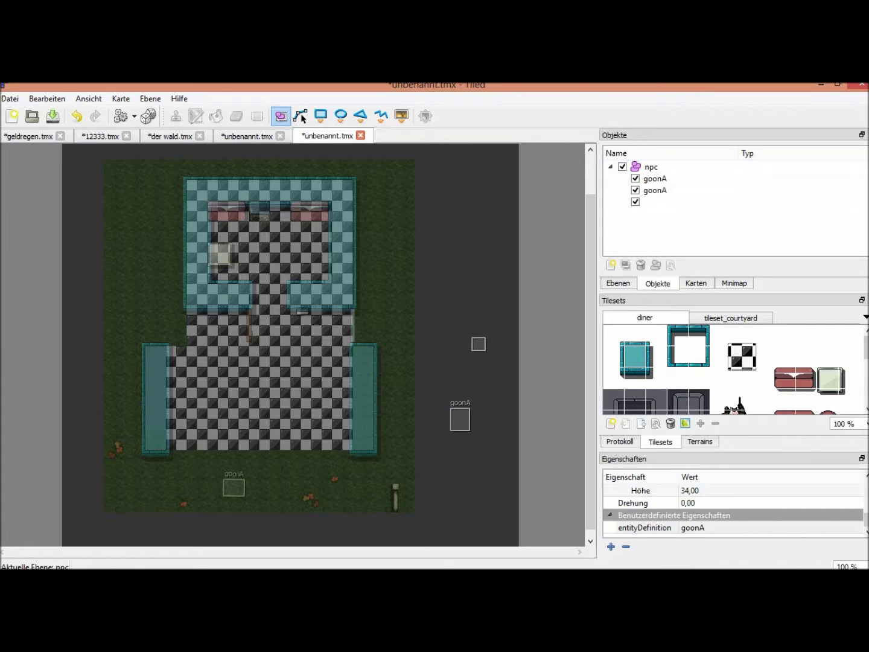
# - Move the enlarged goonA object onto the grass beside the existing goonA and delete the remaining unnamed rectangle
pyautogui.moveTo(460, 418); pyautogui.dragTo(264, 487)
pyautogui.click(486, 480)
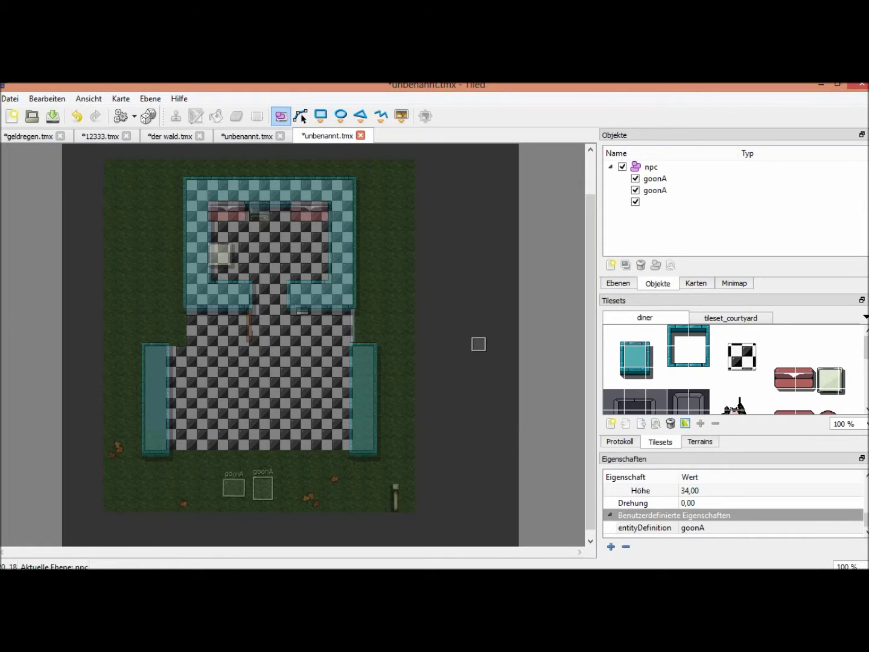
pyautogui.click(479, 344)
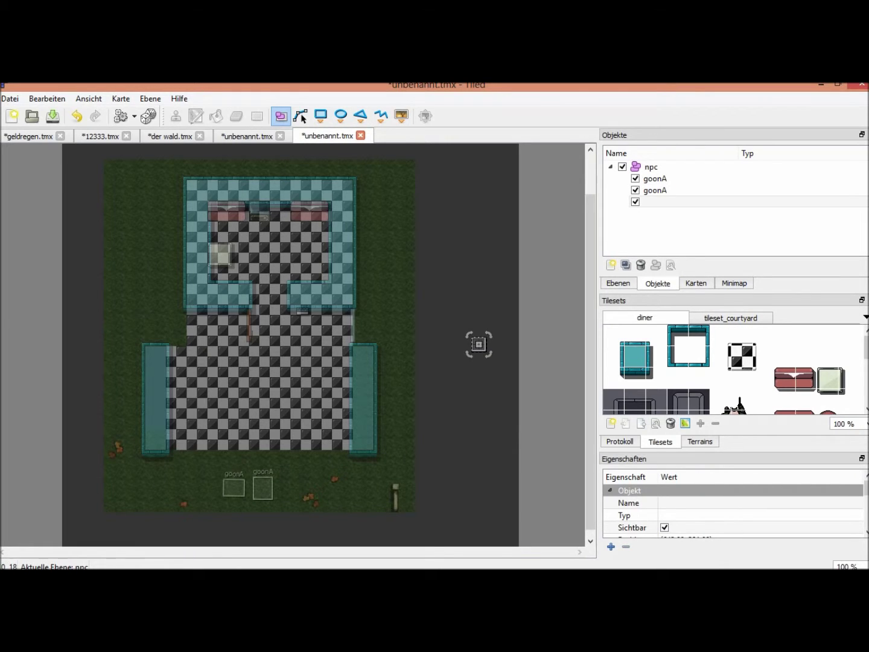
pyautogui.press('Delete')
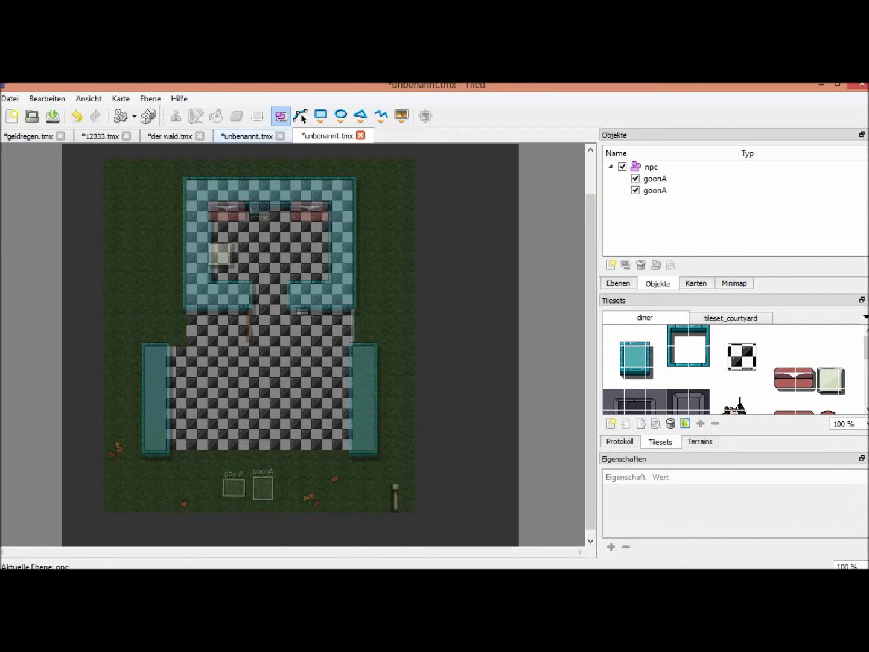
# - In the other unbenannt.tmx map, move the light object off the upper window and select its windowBase object for copying
pyautogui.hotkey('ctrl', 'shift', 'Tab')
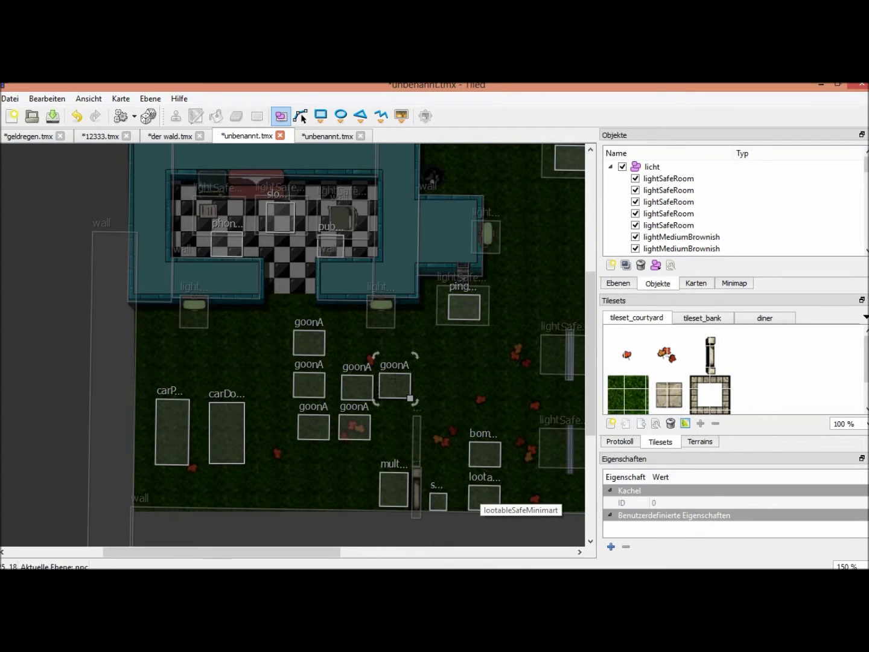
pyautogui.click(543, 364)
pyautogui.moveTo(560, 354); pyautogui.dragTo(503, 366)
pyautogui.click(569, 355)
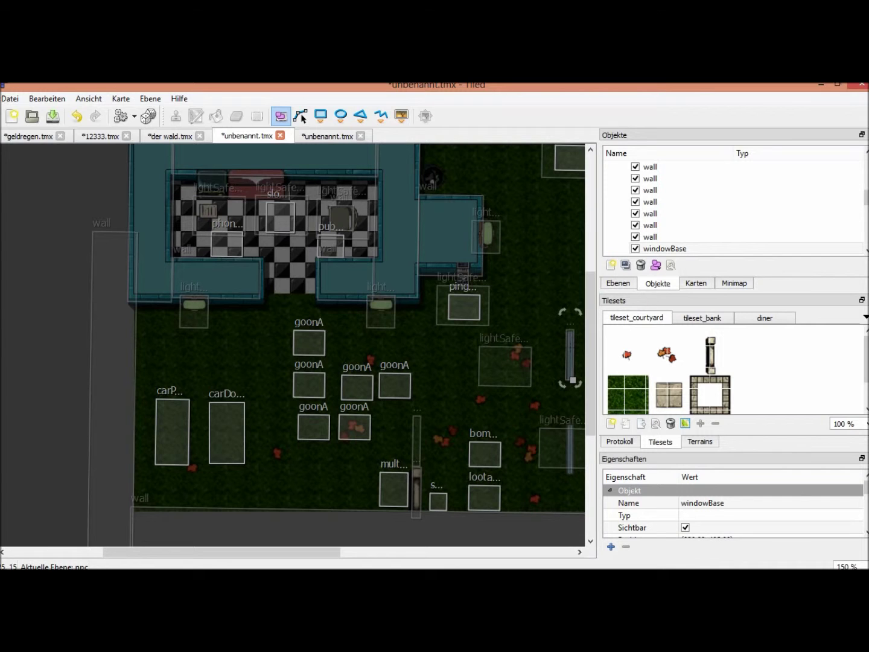
# - Paste the windowBase object into the diner map and place it over the window beneath the building's right wall
pyautogui.click(327, 136)
pyautogui.hotkey('ctrl', 'v')
pyautogui.moveTo(453, 412); pyautogui.dragTo(402, 488)
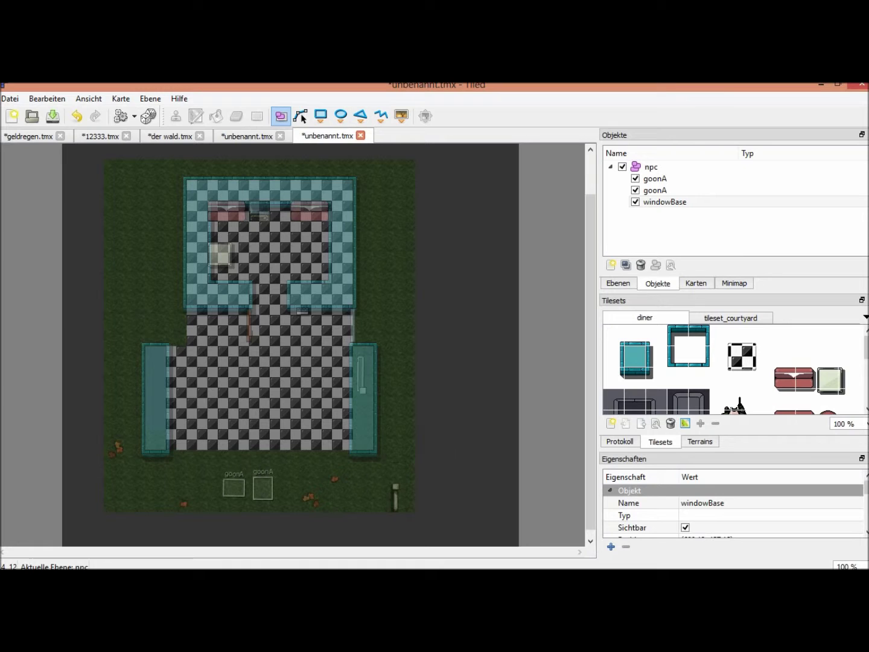
pyautogui.moveTo(352, 326); pyautogui.dragTo(354, 327)
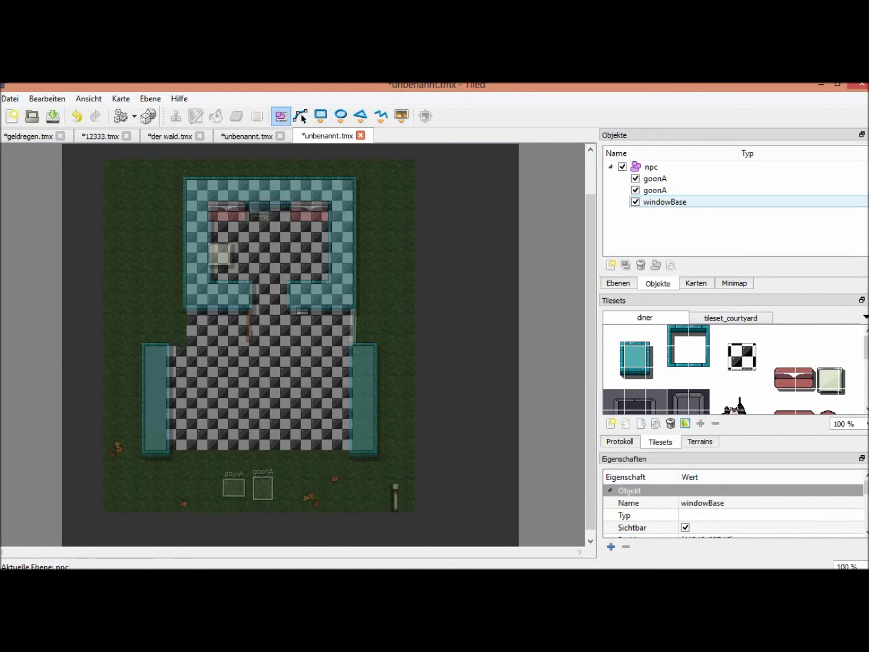
# - Check the pasted windowBase object's rotation and entityDefinition property
pyautogui.click(664, 202)
pyautogui.moveTo(866, 486); pyautogui.dragTo(866, 518)
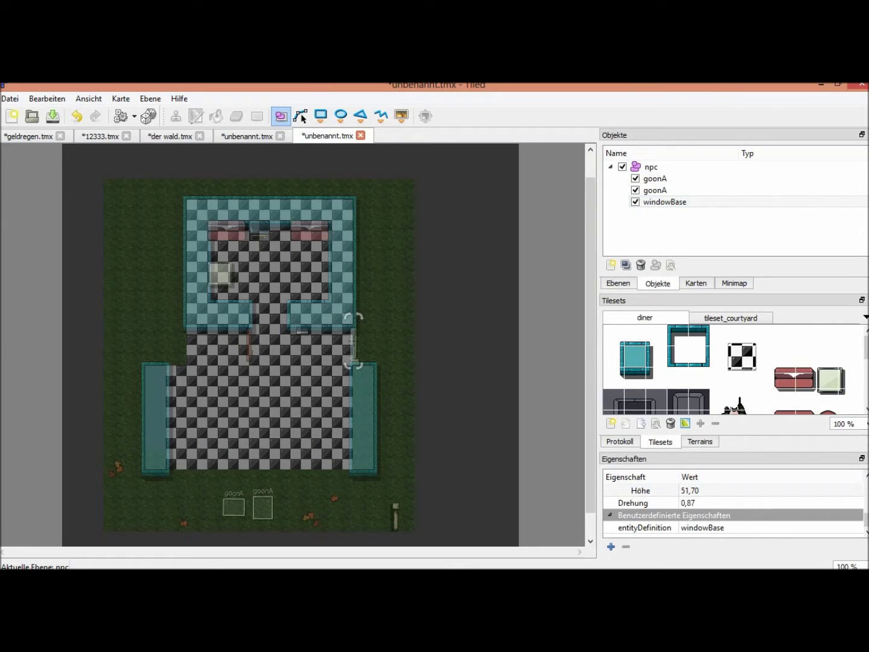
pyautogui.click(467, 486)
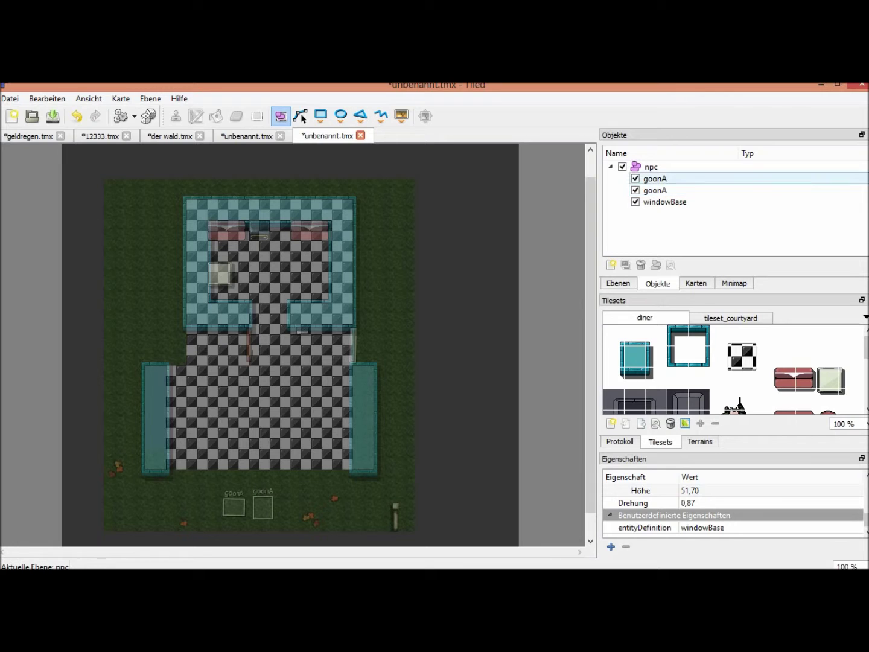
# - Compare the contents of the wall2 and wall tile layers, then return to the object list
pyautogui.click(618, 283)
pyautogui.click(640, 170)
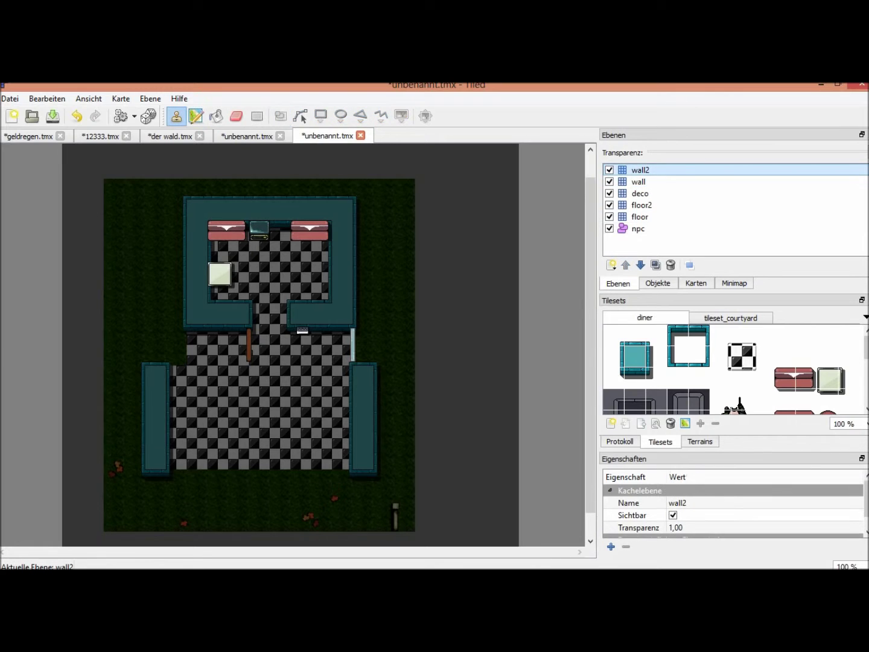
pyautogui.click(639, 182)
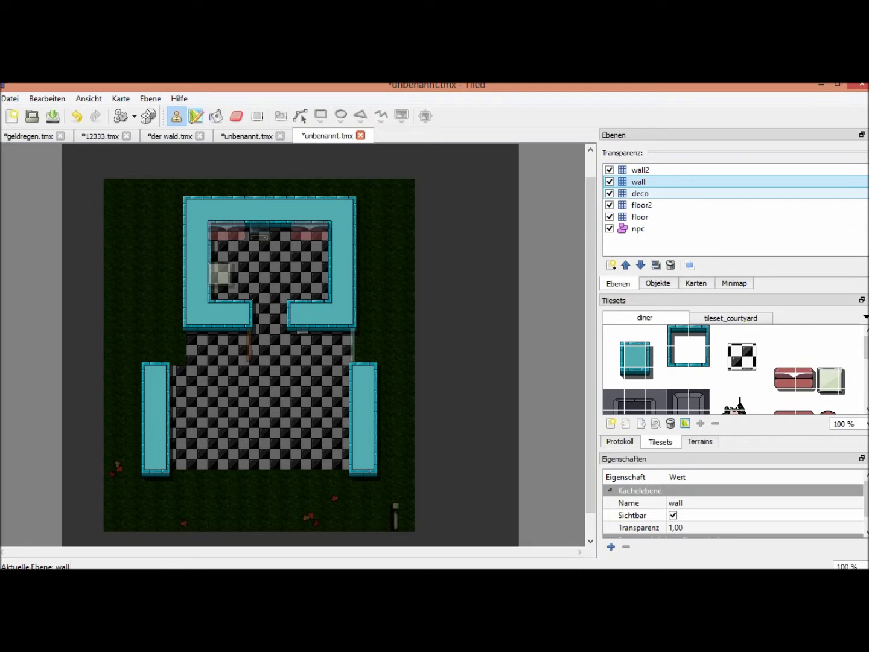
pyautogui.click(640, 169)
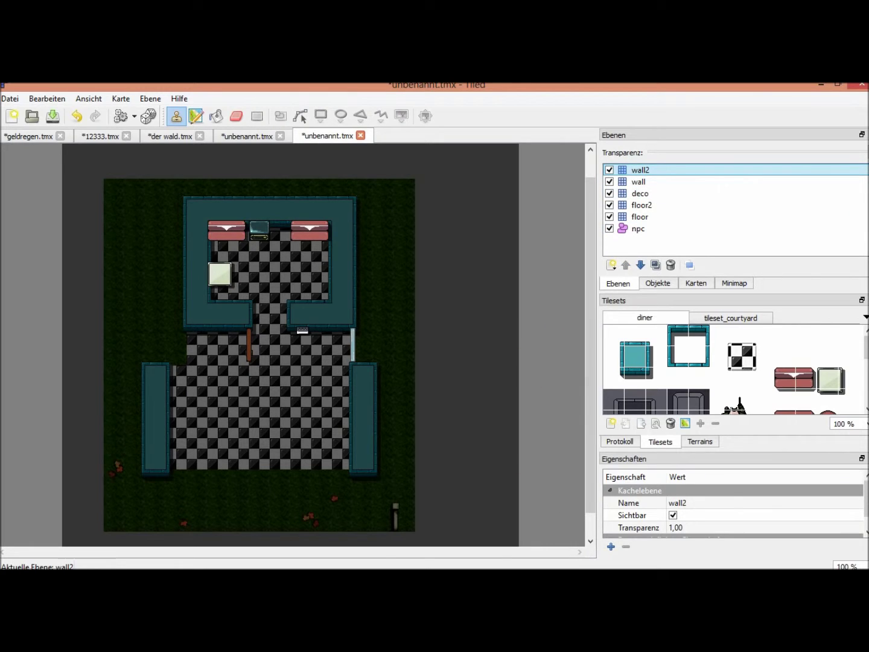
pyautogui.click(657, 283)
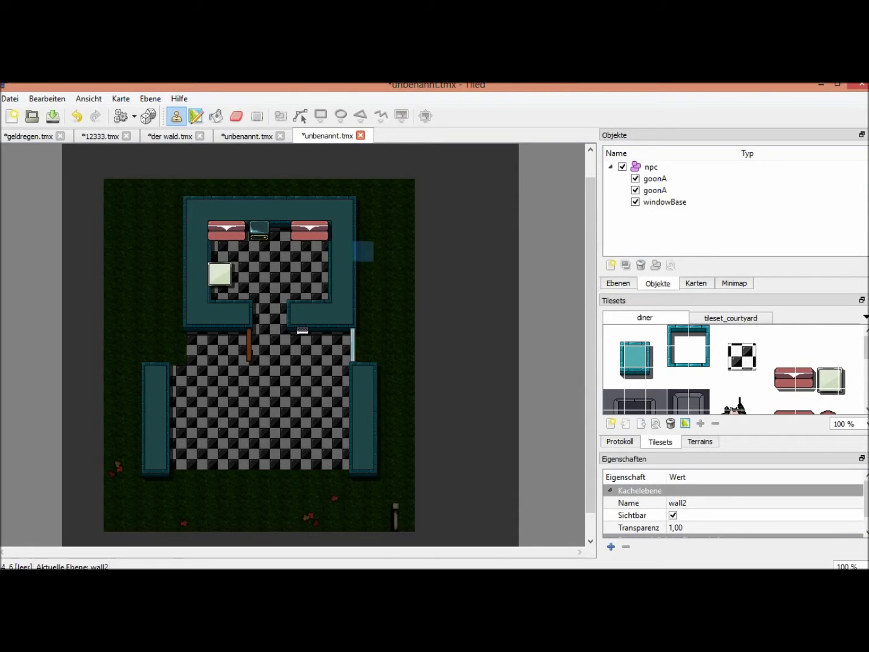
# - In the other unbenannt.tmx map, delete the stray pasted windowBase copy and select the lootableSafeMinimart object for copying
pyautogui.click(247, 137)
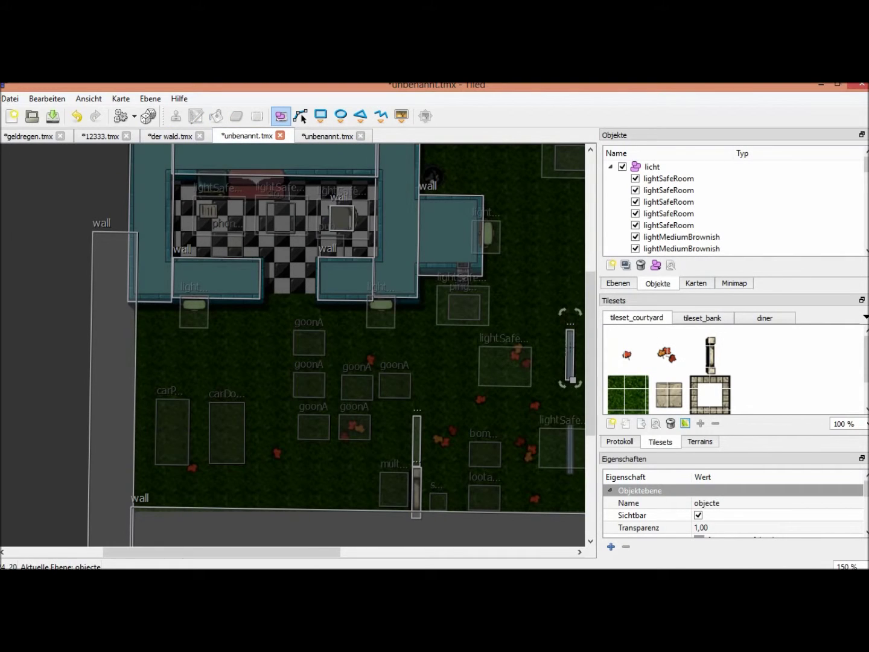
pyautogui.click(484, 497)
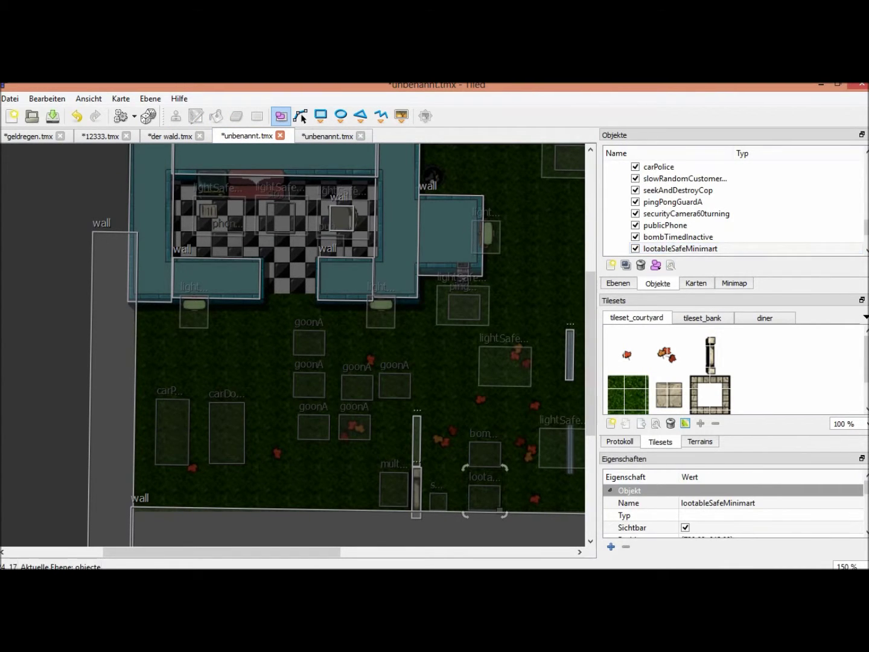
pyautogui.hotkey('ctrl', 'v')
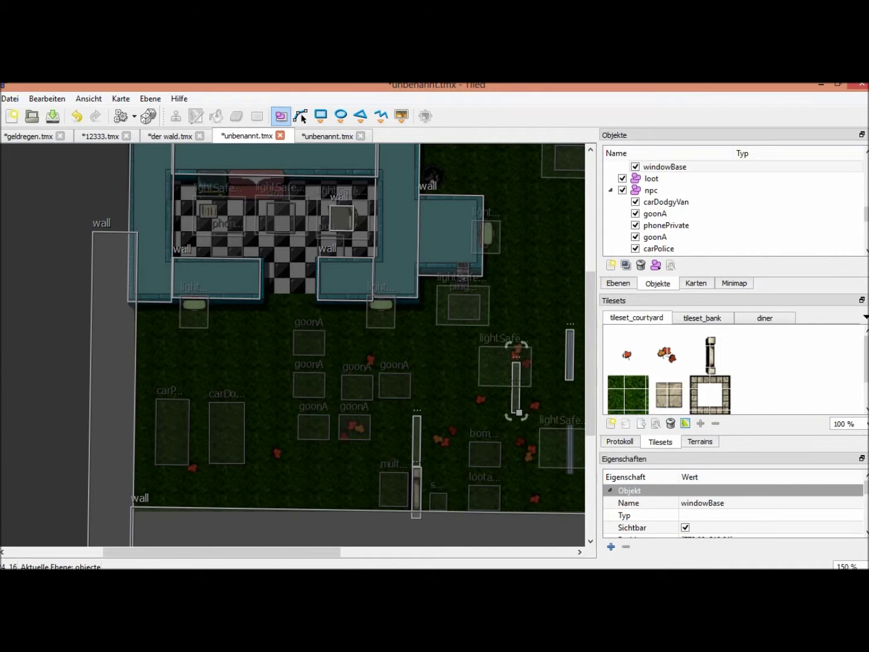
pyautogui.press('Delete')
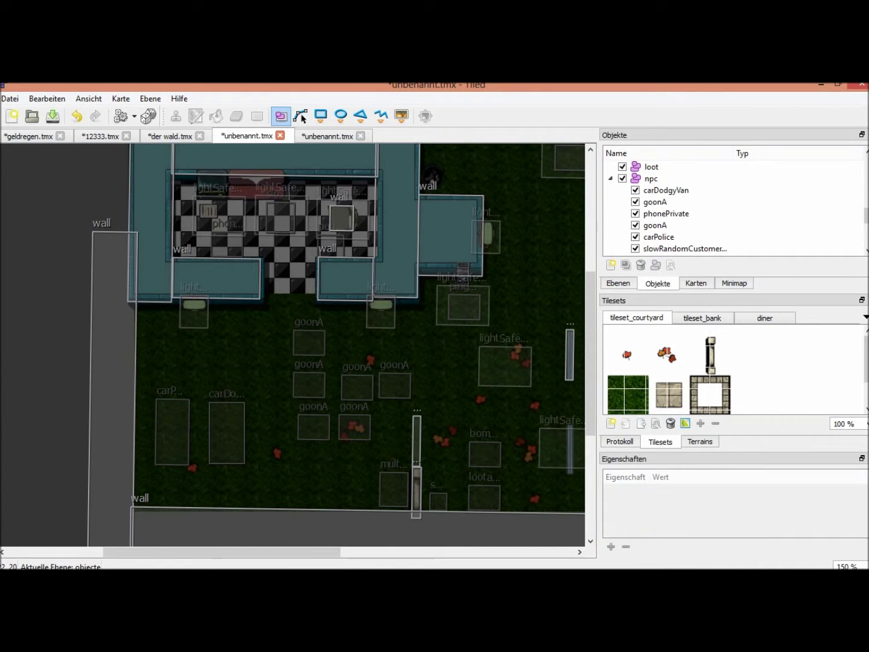
pyautogui.click(486, 498)
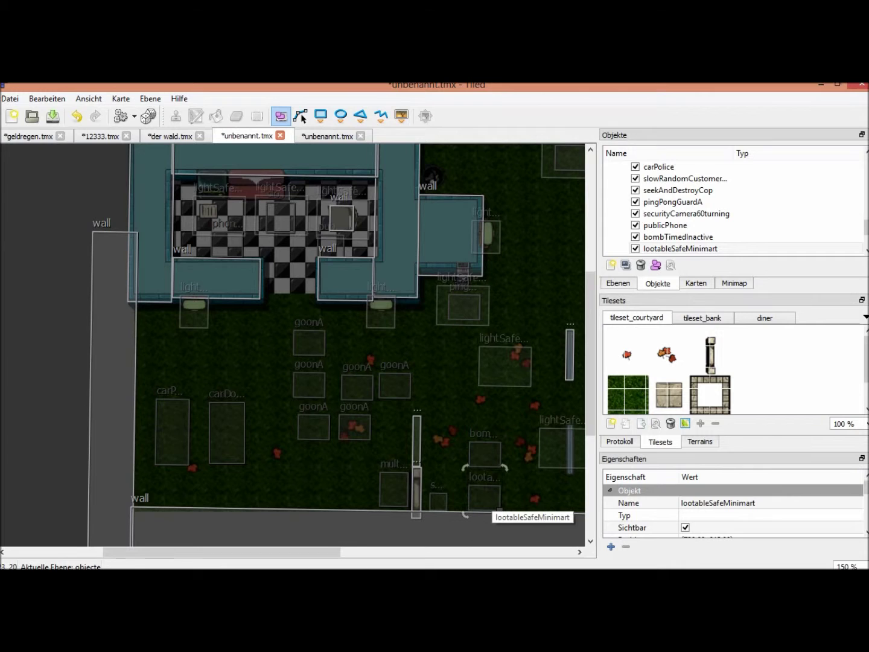
# - Paste the lootableSafeMinimart object into the diner map's npc layer and place it in the building's lower-right inner corner
pyautogui.click(328, 136)
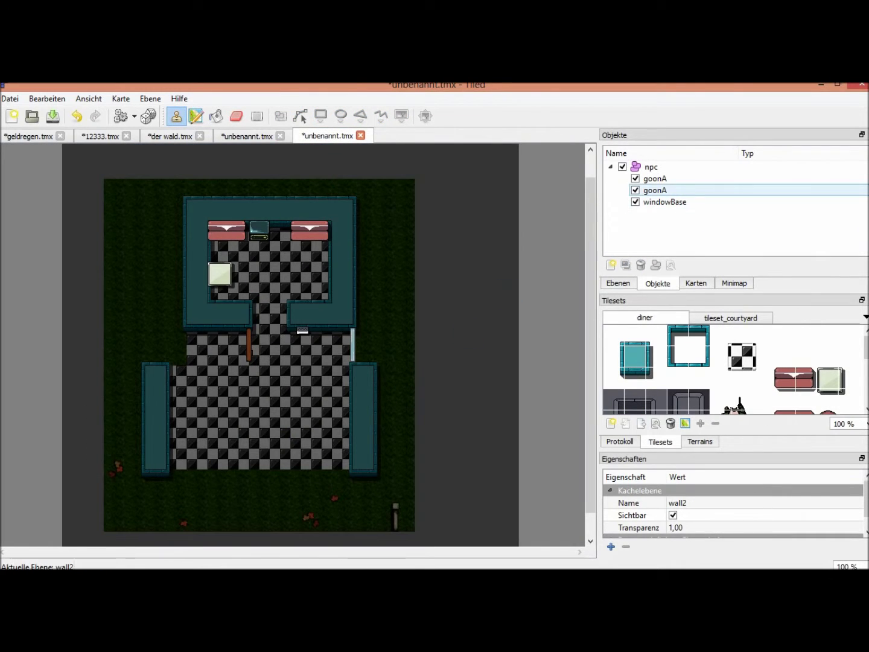
pyautogui.click(650, 167)
pyautogui.hotkey('ctrl', 'v')
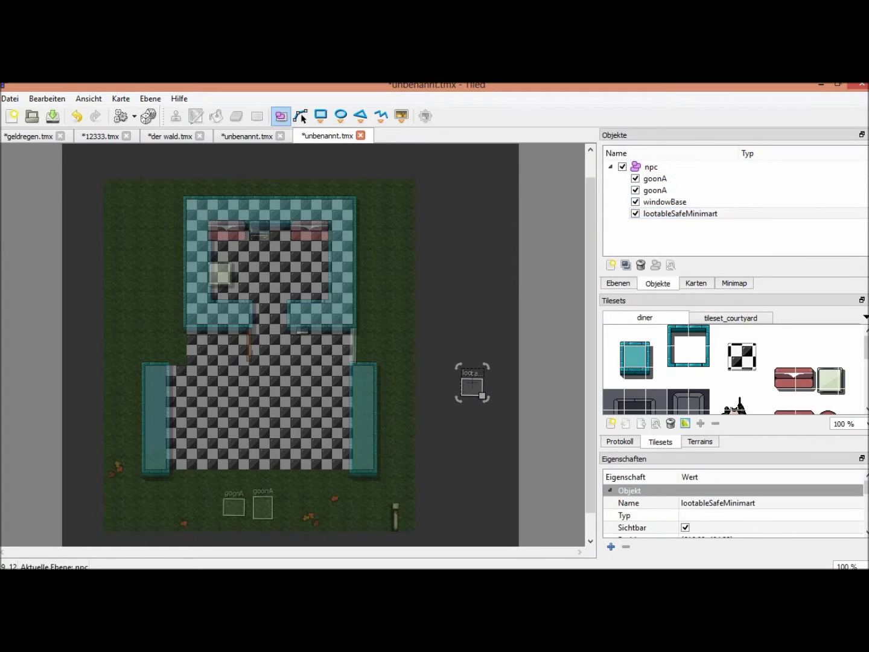
pyautogui.moveTo(482, 396); pyautogui.dragTo(315, 290)
pyautogui.click(279, 312)
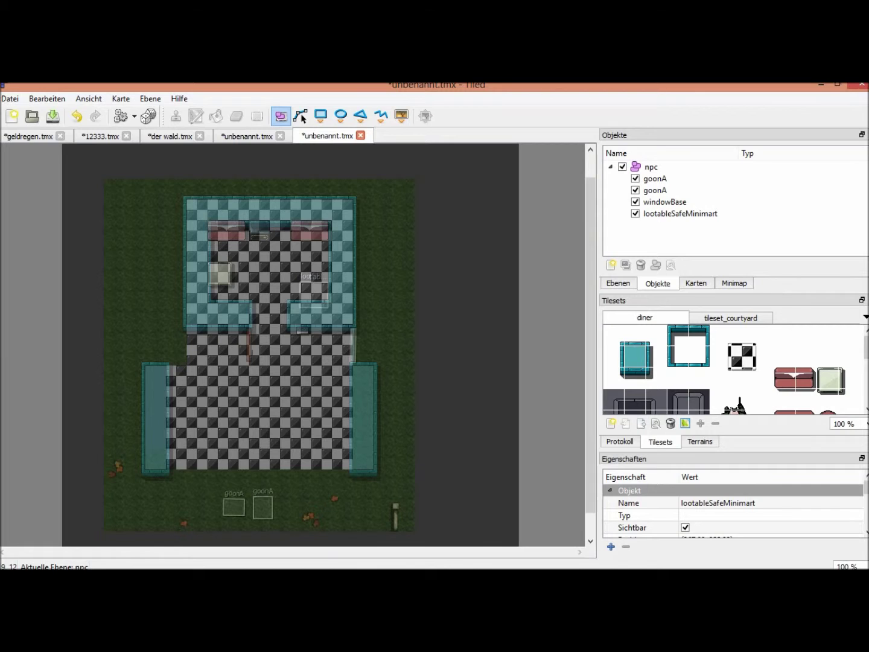
# - Check the rotation and entityDefinition property of the pasted lootableSafeMinimart object
pyautogui.click(635, 166)
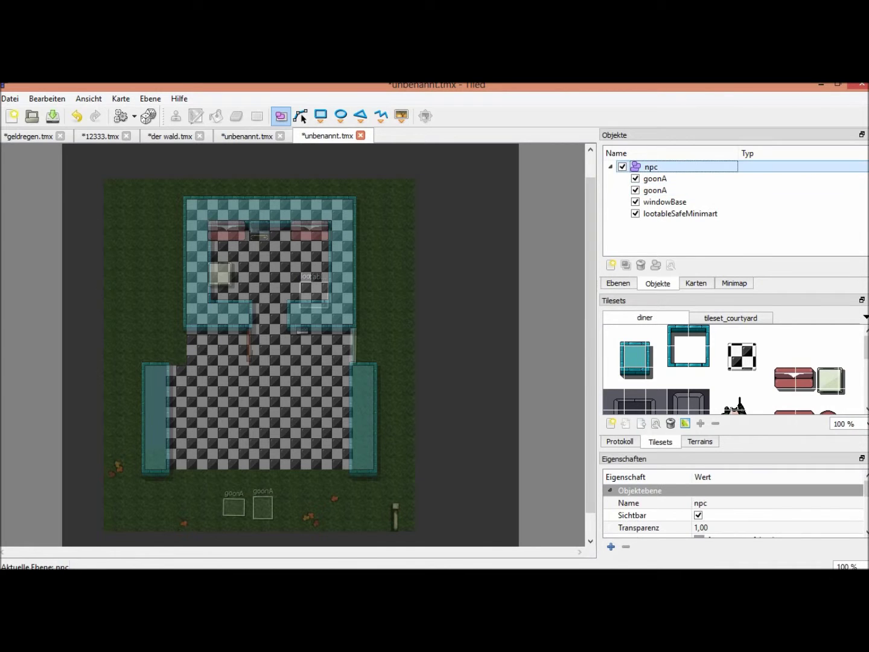
pyautogui.click(507, 396)
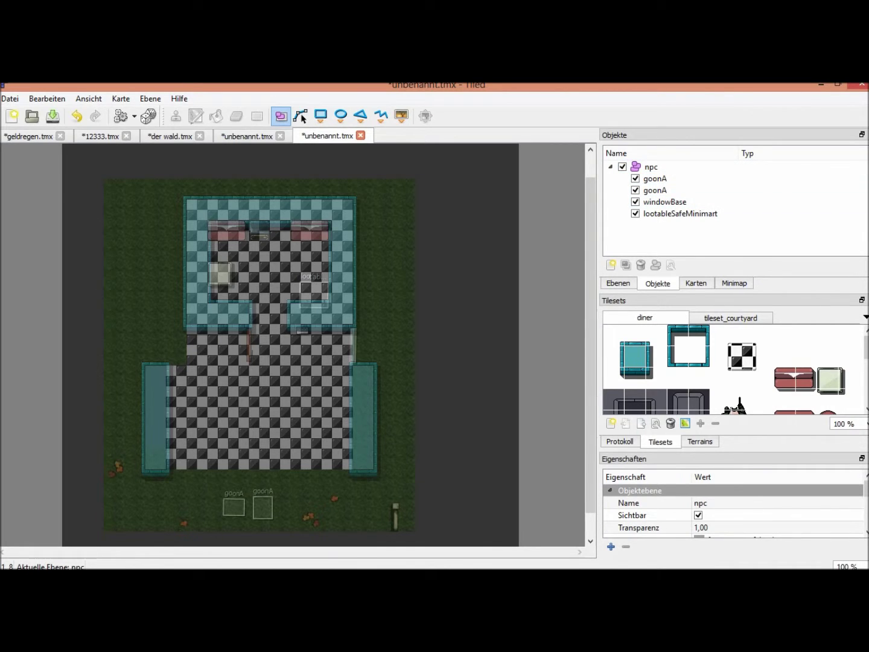
pyautogui.click(314, 292)
pyautogui.moveTo(865, 487); pyautogui.dragTo(866, 519)
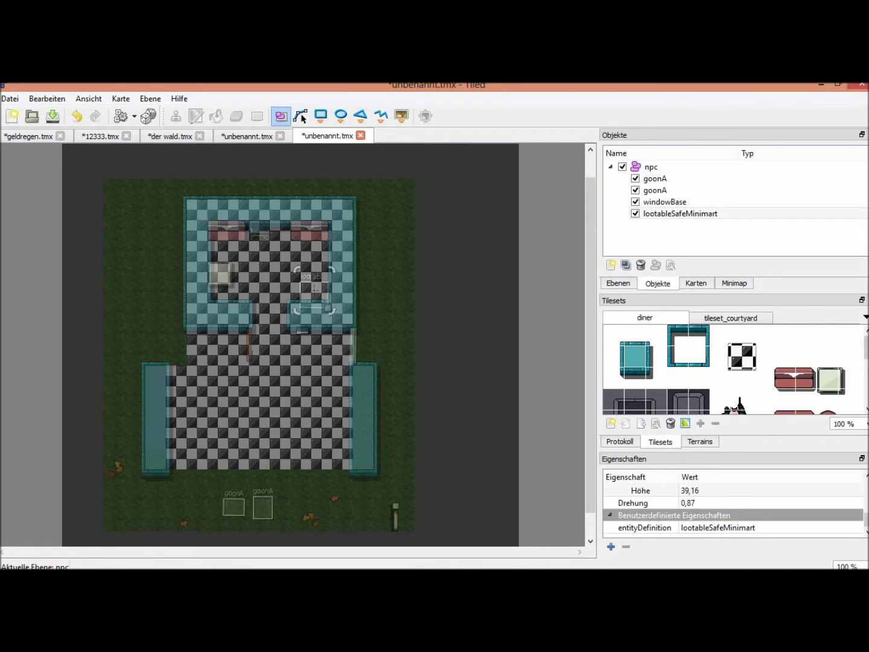
# - Duplicate the second goonA object below the diner and place the copy on the empty area right of the grass
pyautogui.click(262, 507)
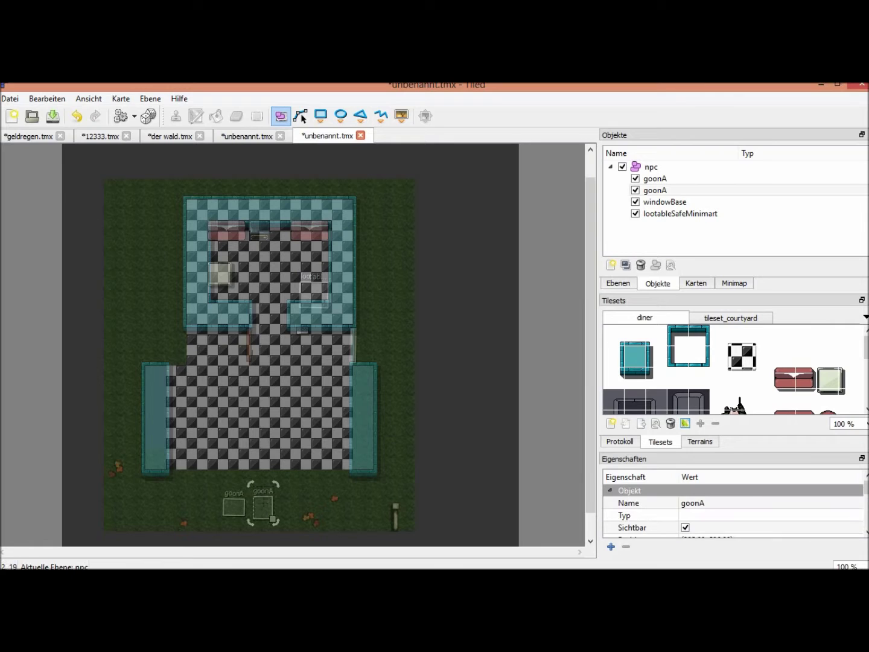
pyautogui.hotkey('ctrl', 'v')
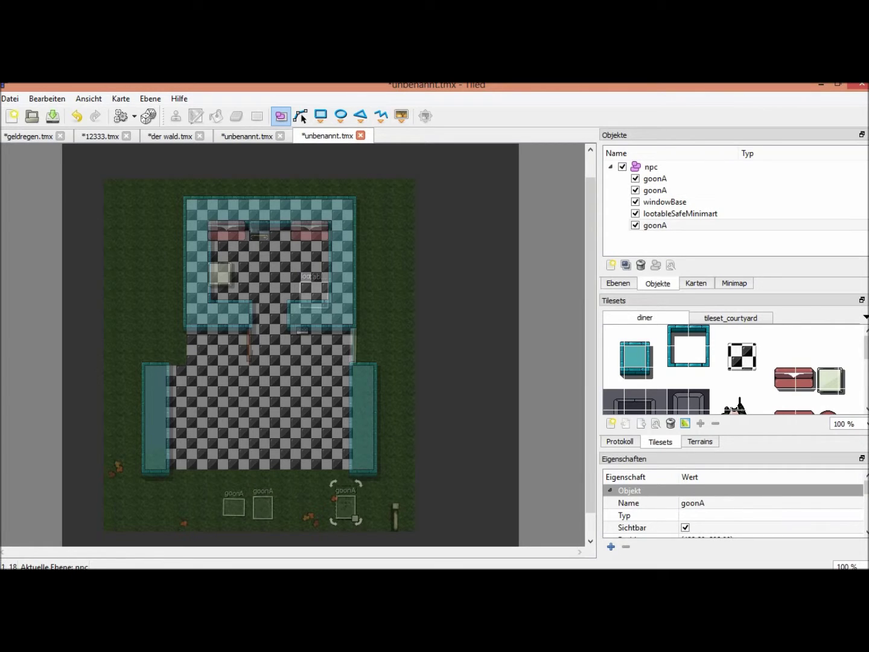
pyautogui.moveTo(346, 508); pyautogui.dragTo(474, 429)
# - Copy the name text of the lootableSafeMinimart object without changing it
pyautogui.doubleClick(680, 213)
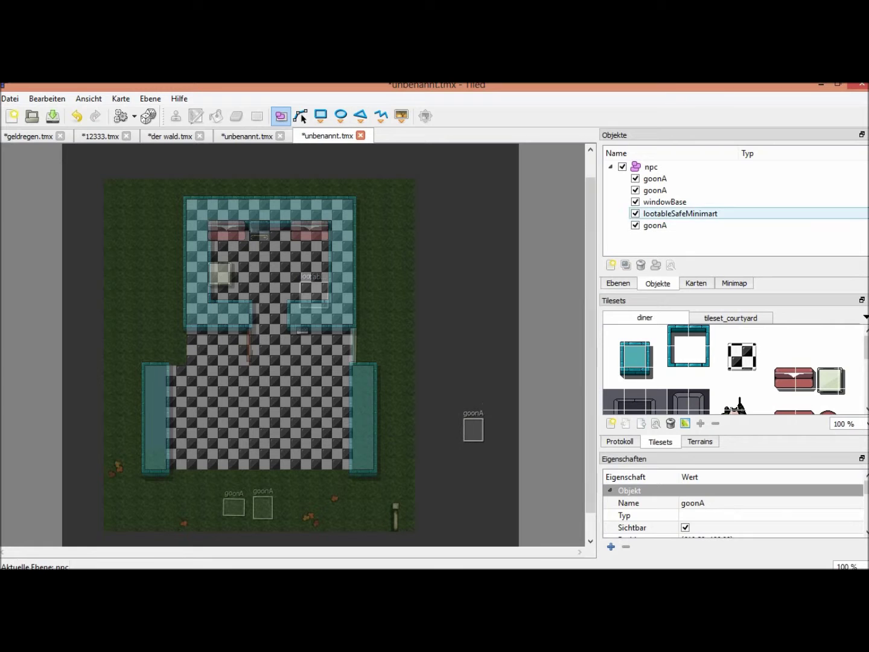
pyautogui.rightClick(670, 215)
pyautogui.click(699, 269)
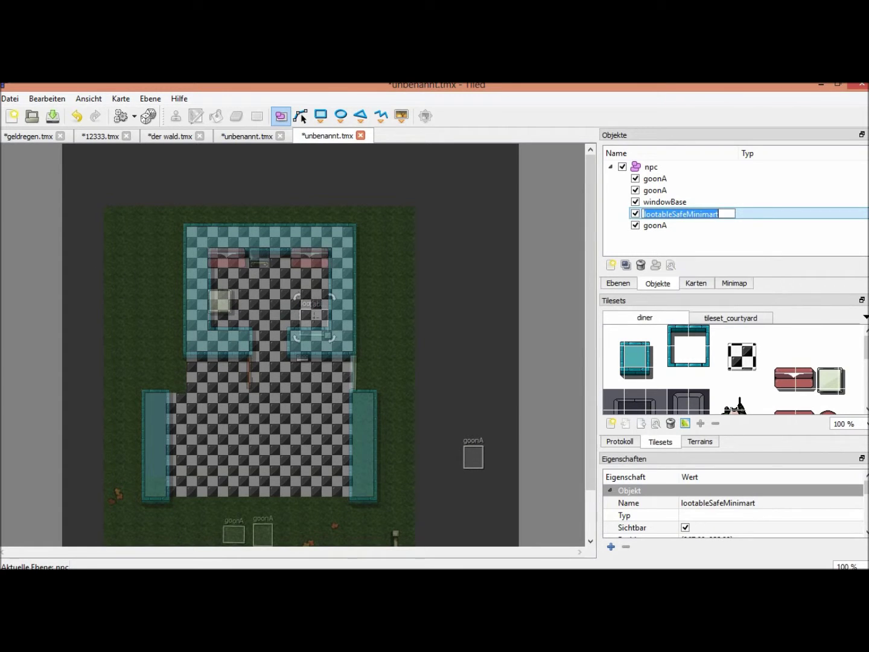
pyautogui.rightClick(686, 211)
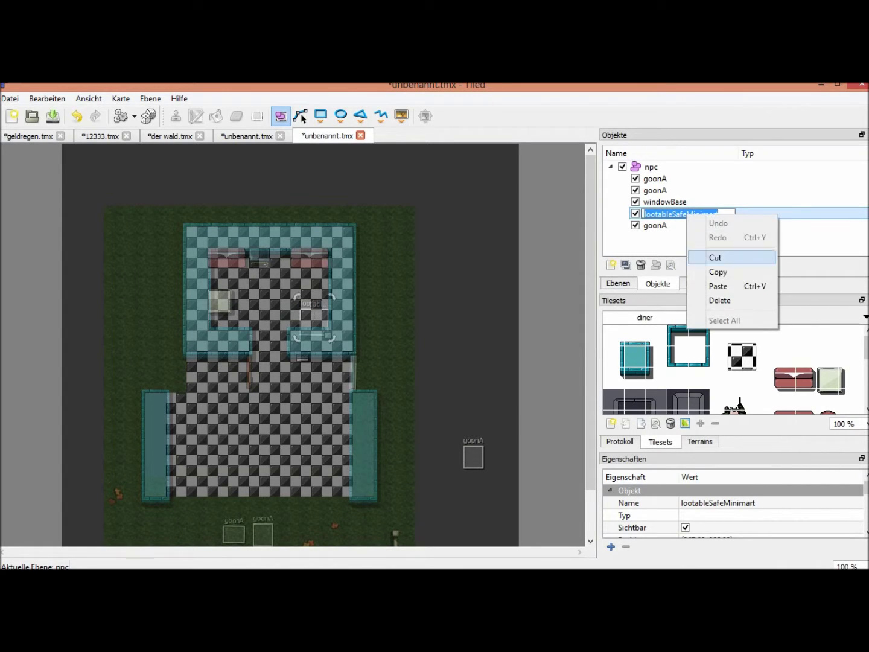
pyautogui.click(700, 272)
pyautogui.click(473, 338)
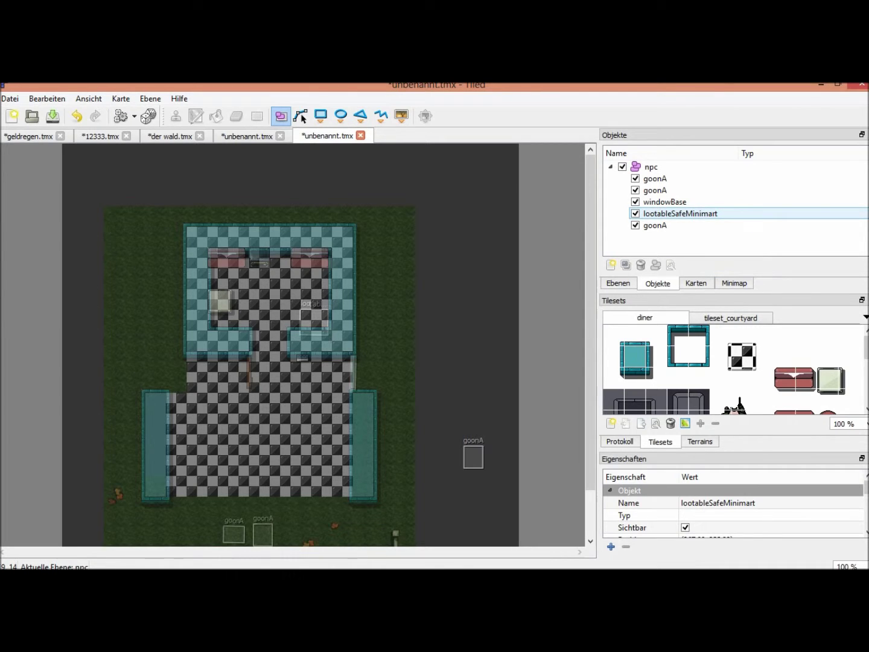
# - Set the entityDefinition of the goonA copy right of the grass to lootableSafeMinimart
pyautogui.click(474, 452)
pyautogui.click(732, 490)
pyautogui.moveTo(866, 486); pyautogui.dragTo(865, 519)
pyautogui.doubleClick(693, 528)
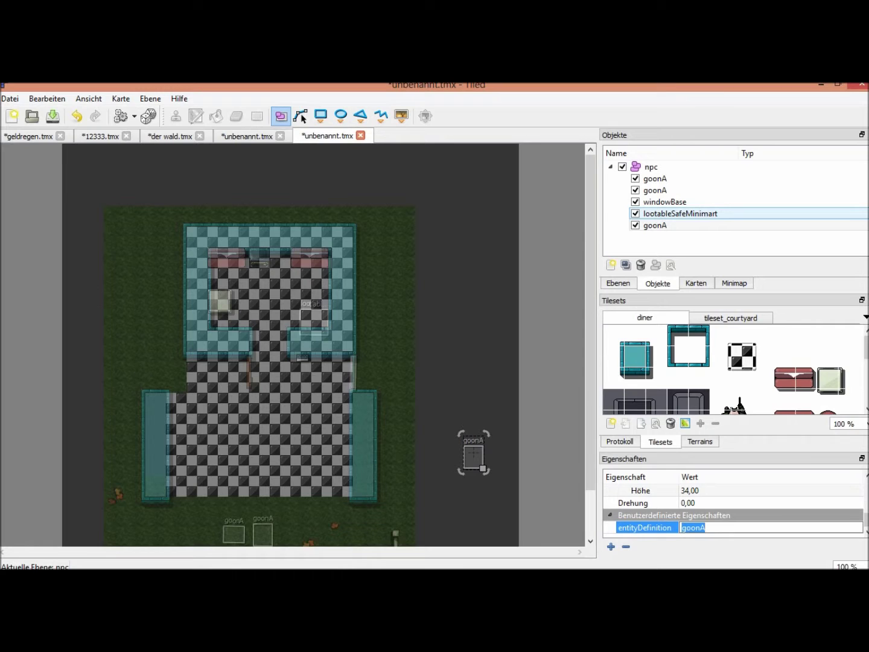
pyautogui.rightClick(712, 527)
pyautogui.click(742, 483)
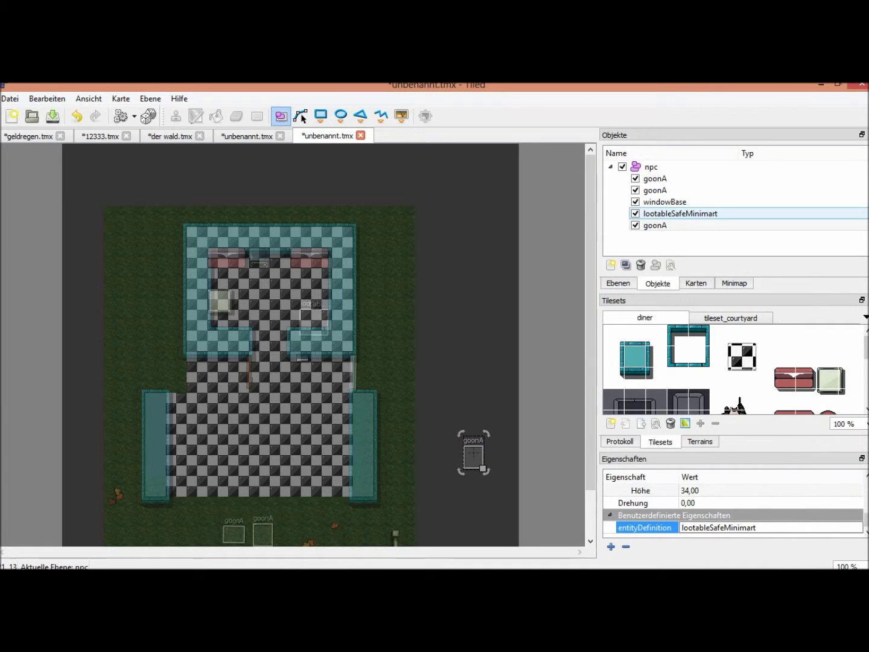
pyautogui.click(506, 424)
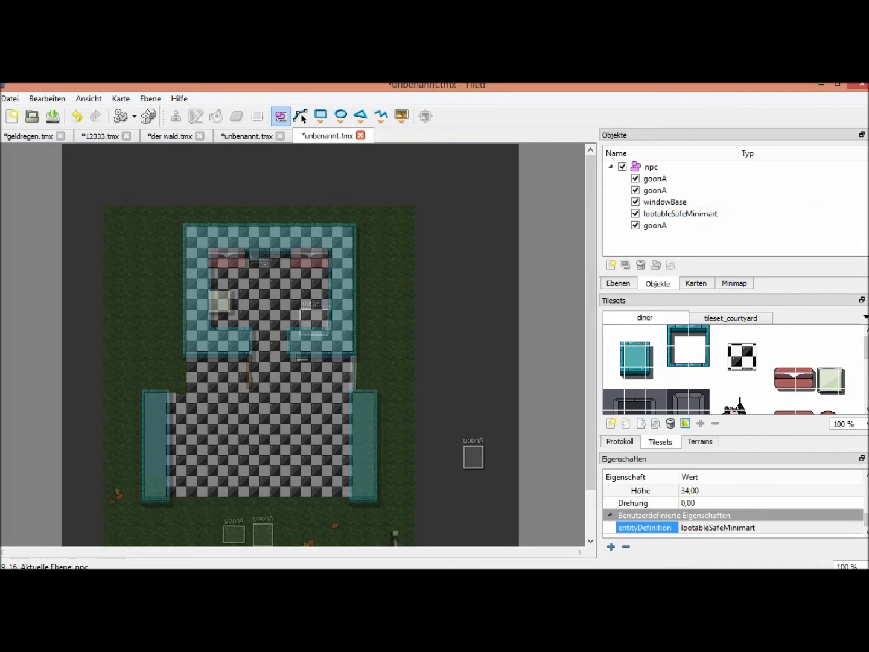
# - Rename that goonA copy as lootableSafeMinimart
pyautogui.click(473, 457)
pyautogui.doubleClick(655, 226)
pyautogui.rightClick(655, 225)
pyautogui.click(686, 297)
pyautogui.press('Return')
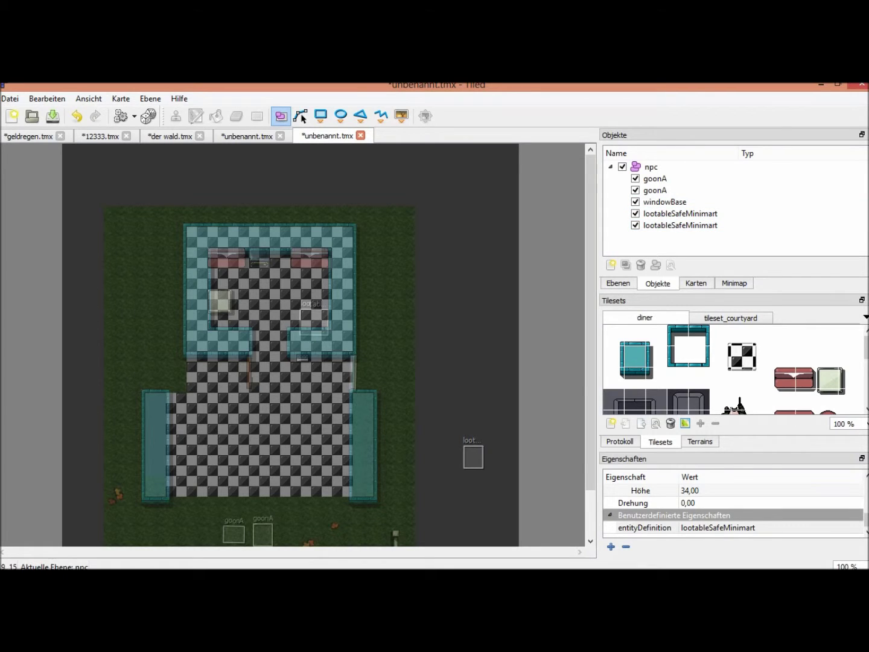
# - Place the two lootableSafeMinimart objects directly above the upper ends of the left and right freestanding walls
pyautogui.moveTo(473, 456); pyautogui.dragTo(155, 372)
pyautogui.moveTo(314, 318); pyautogui.dragTo(367, 382)
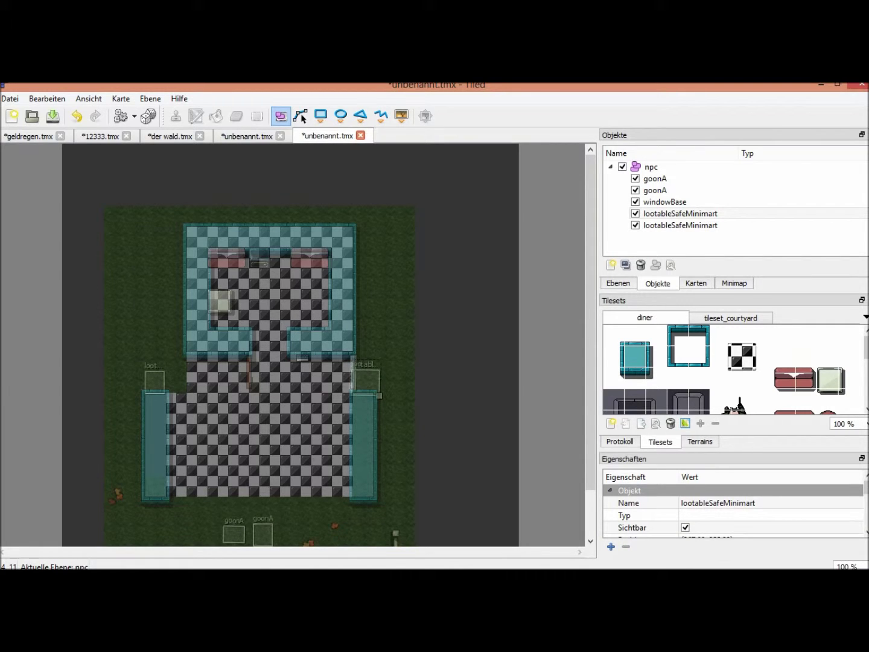
pyautogui.moveTo(366, 376); pyautogui.dragTo(370, 376)
pyautogui.press('Escape')
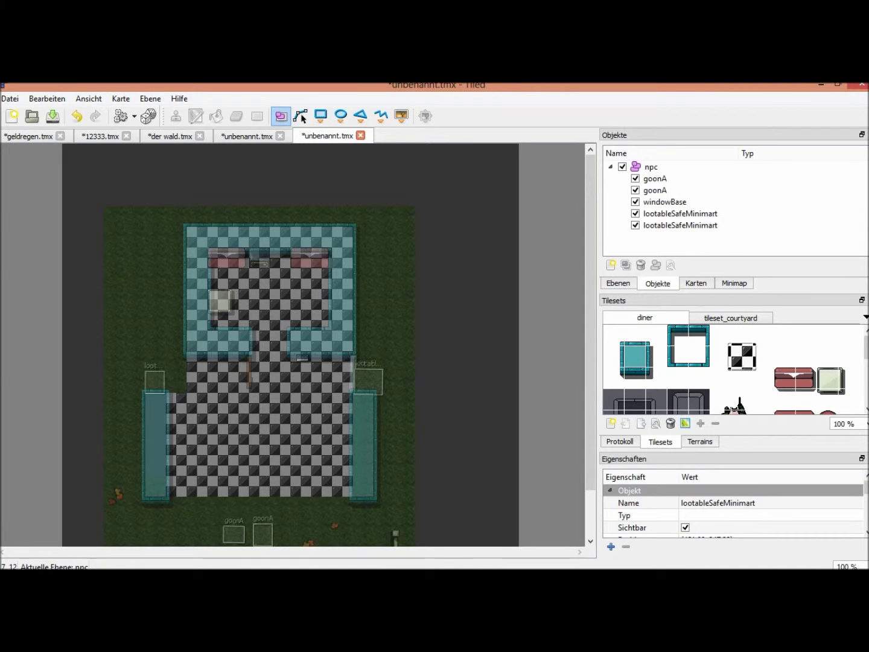
pyautogui.scroll(-2, 292, 344)
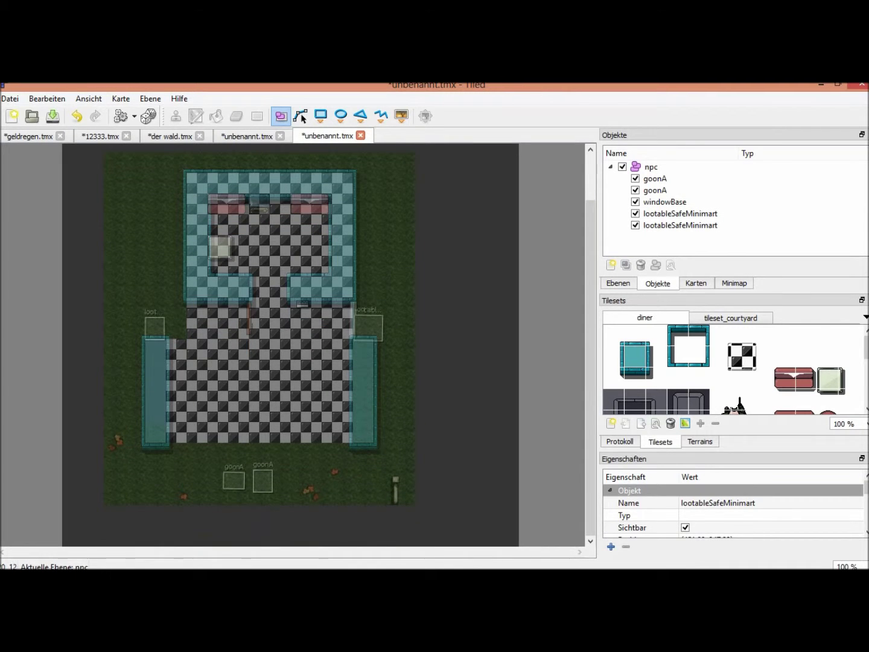
# - Copy a lightSafeRoom object from the other map into the diner map, enlarge it and place it in the large floor's lower-left corner
pyautogui.hotkey('ctrl', 'shift', 'Tab')
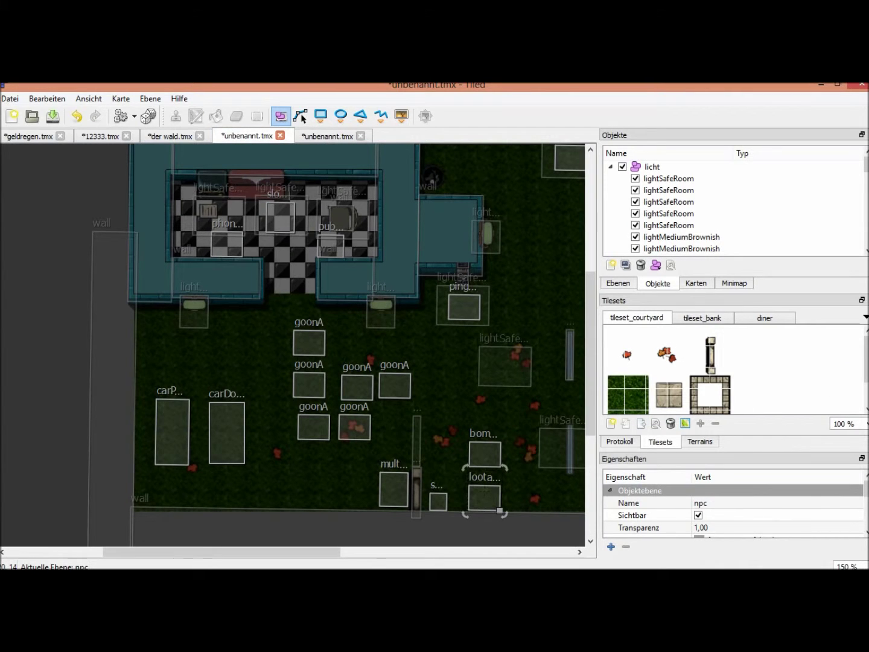
pyautogui.moveTo(387, 320); pyautogui.dragTo(377, 393, button='middle')
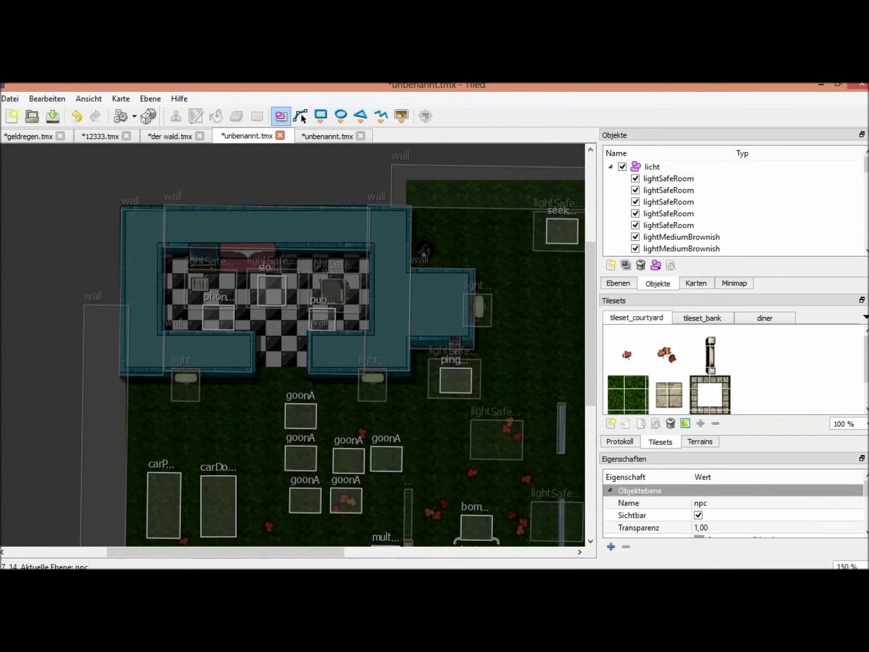
pyautogui.click(272, 289)
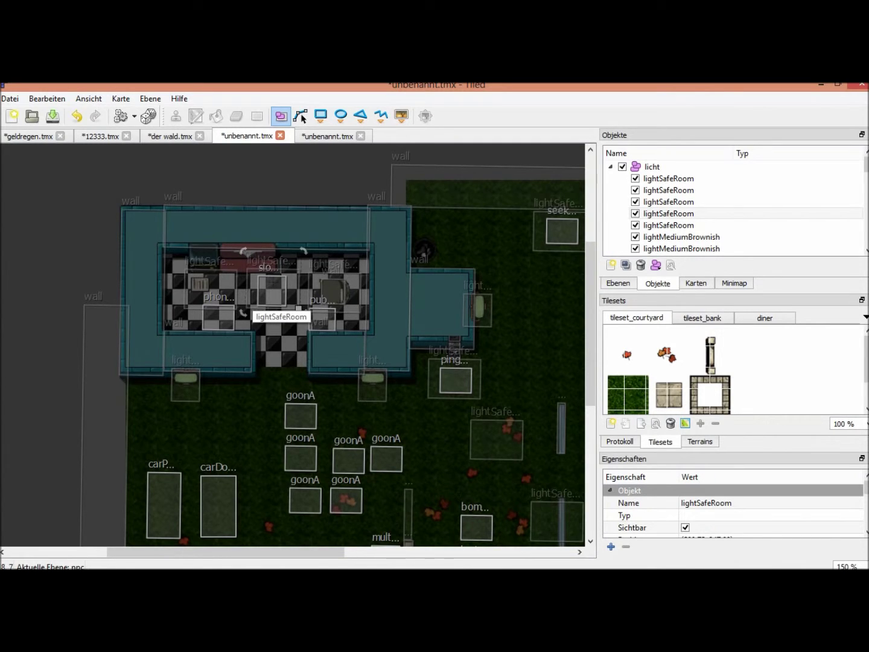
pyautogui.hotkey('ctrl', 'Tab')
pyautogui.hotkey('ctrl', 'v')
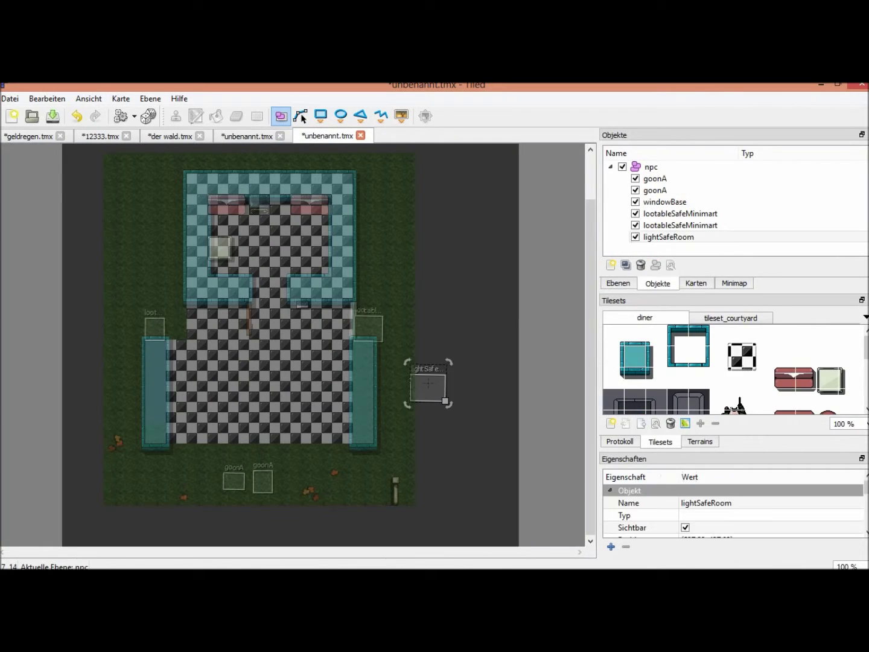
pyautogui.moveTo(468, 428); pyautogui.dragTo(194, 423)
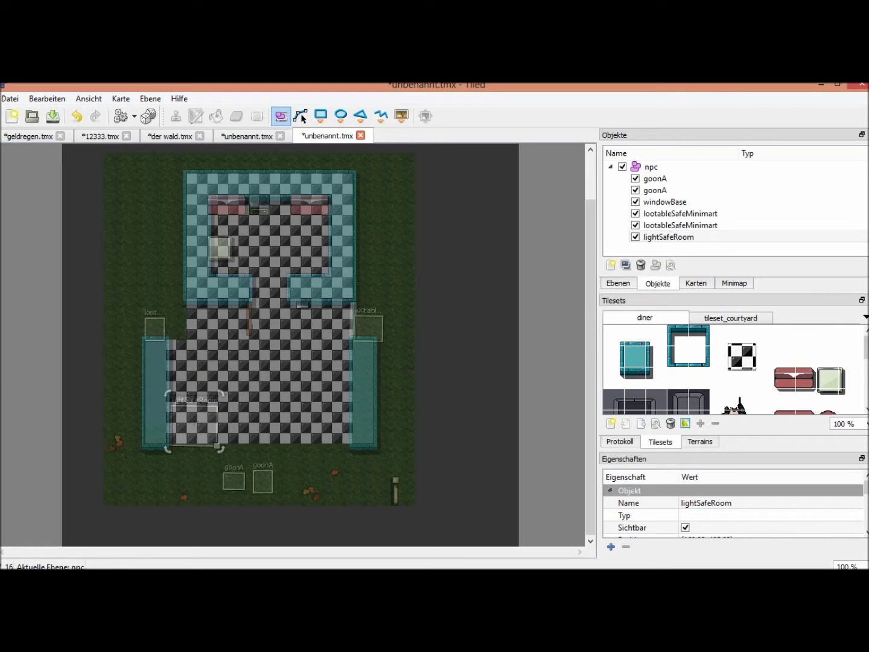
# - Add two more lightSafeRoom copies beside the first one along the lower edge of the large floor
pyautogui.hotkey('ctrl', 'v')
pyautogui.moveTo(278, 433)
pyautogui.mouseDown()
pyautogui.moveTo(241, 424)
pyautogui.moveTo(292, 422)
pyautogui.mouseUp()
pyautogui.hotkey('ctrl', 'v')
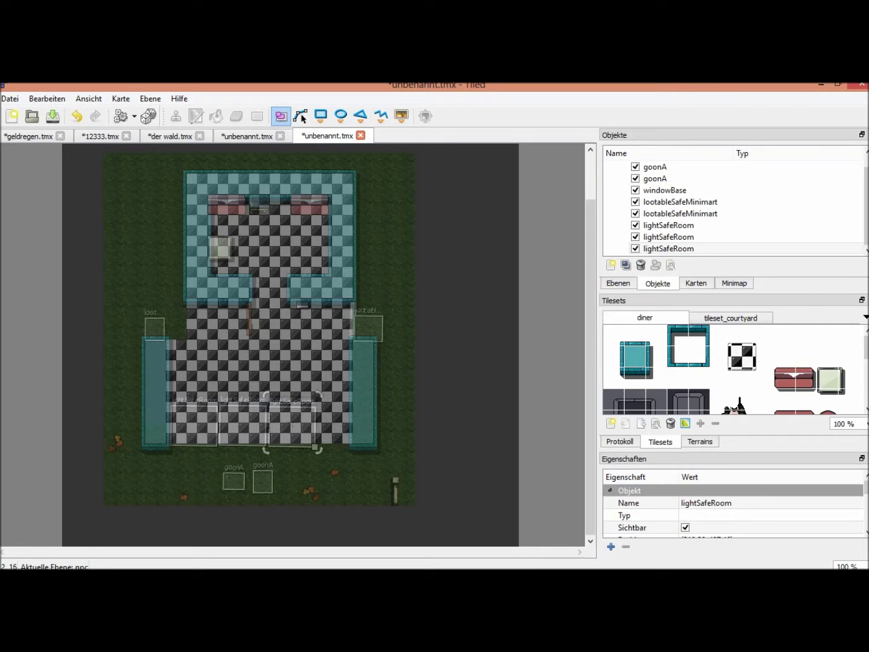
# - Create three more lightSafeRoom copies and arrange them as a second row above the first row on the large floor
pyautogui.hotkey('ctrl', 'v')
pyautogui.click(487, 474)
pyautogui.click(451, 421)
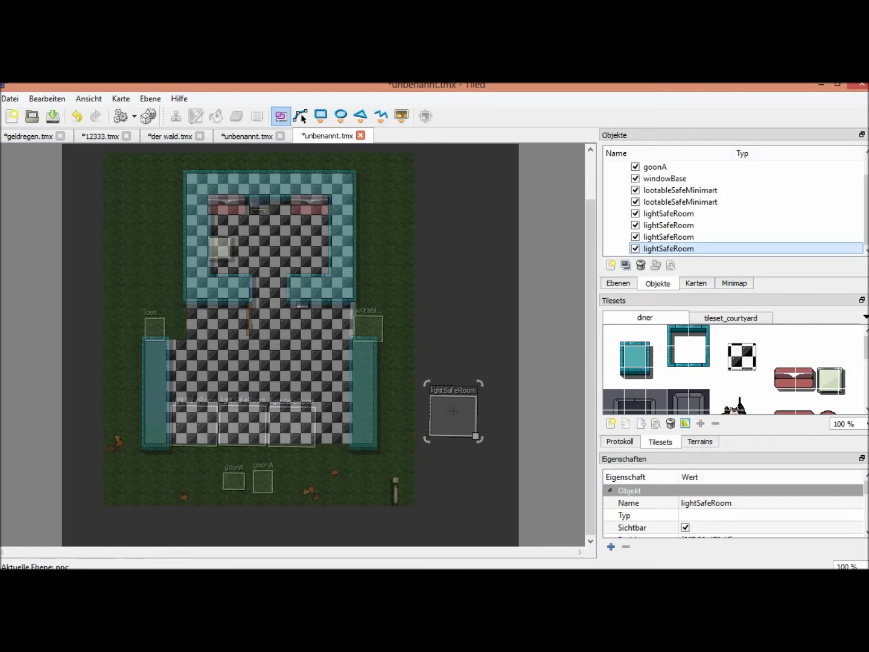
pyautogui.click(625, 264)
pyautogui.hotkey('ctrl', 'v')
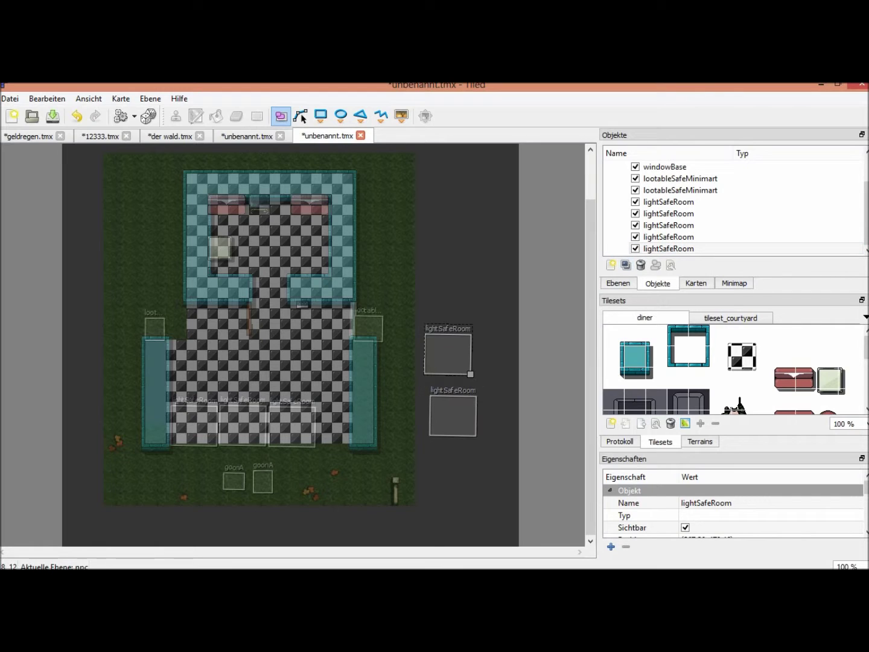
pyautogui.click(625, 265)
pyautogui.moveTo(457, 354); pyautogui.dragTo(299, 379)
pyautogui.moveTo(448, 355); pyautogui.dragTo(246, 379)
pyautogui.moveTo(452, 416); pyautogui.dragTo(192, 374)
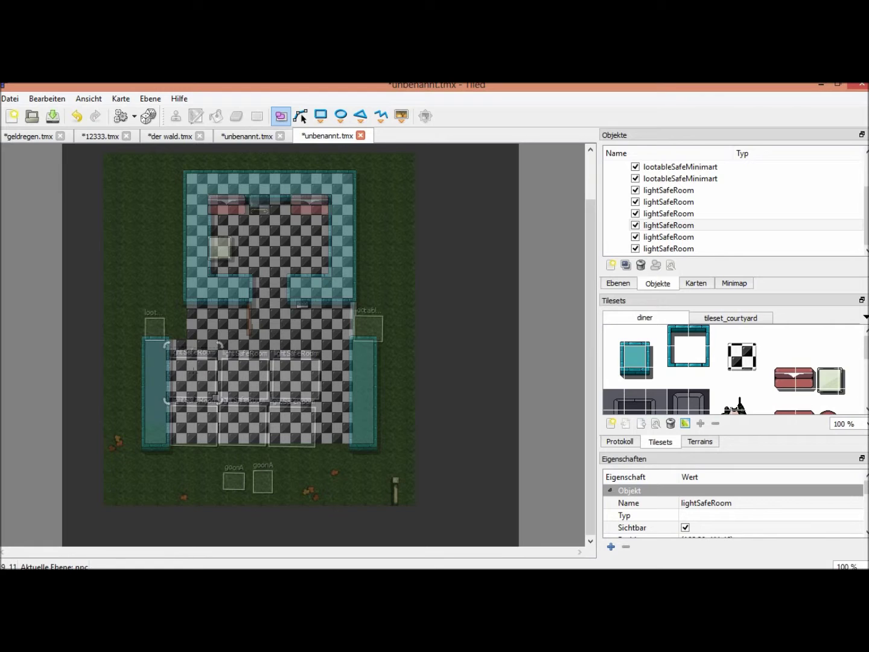
# - Paste six lightSafeRoom copies right of the grass and arrange them as a block two wide and three high
pyautogui.hotkey('ctrl', 'v')
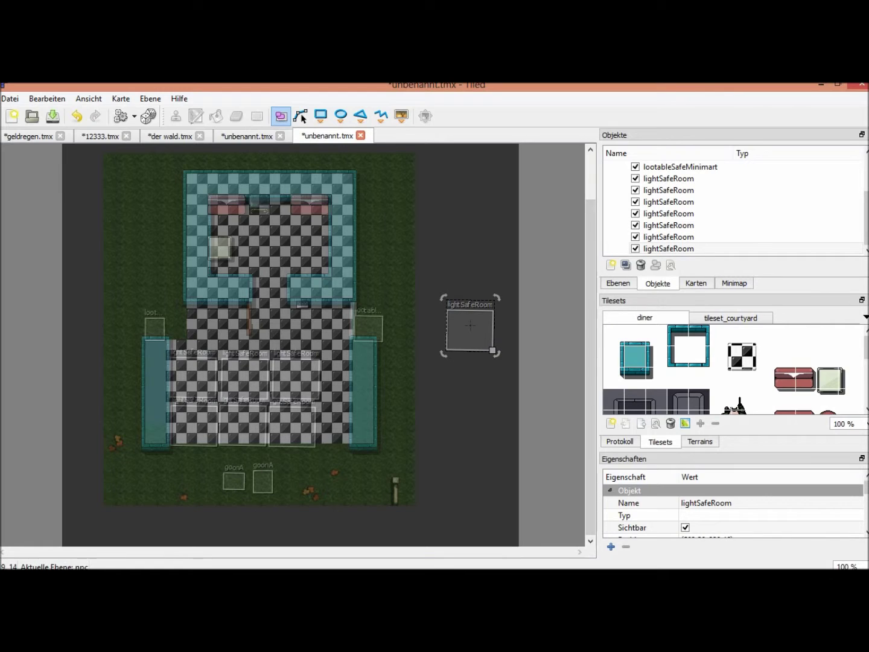
pyautogui.hotkey('ctrl', 'v')
pyautogui.moveTo(465, 383); pyautogui.dragTo(469, 375)
pyautogui.hotkey('ctrl', 'v')
pyautogui.moveTo(471, 423); pyautogui.dragTo(518, 324)
pyautogui.hotkey('ctrl', 'v')
pyautogui.hotkey('ctrl', 'v')
pyautogui.hotkey('ctrl', 'v')
# - Duplicate the block of six lightSafeRoom objects right of the grass and place the copy over the upper room and its doorway
pyautogui.click(517, 326)
pyautogui.keyDown('shift'); pyautogui.click(469, 328); pyautogui.keyUp('shift')
pyautogui.keyDown('shift'); pyautogui.click(469, 374); pyautogui.keyUp('shift')
pyautogui.keyDown('shift'); pyautogui.click(517, 374); pyautogui.keyUp('shift')
pyautogui.keyDown('shift'); pyautogui.click(515, 416); pyautogui.keyUp('shift')
pyautogui.keyDown('shift'); pyautogui.click(469, 420); pyautogui.keyUp('shift')
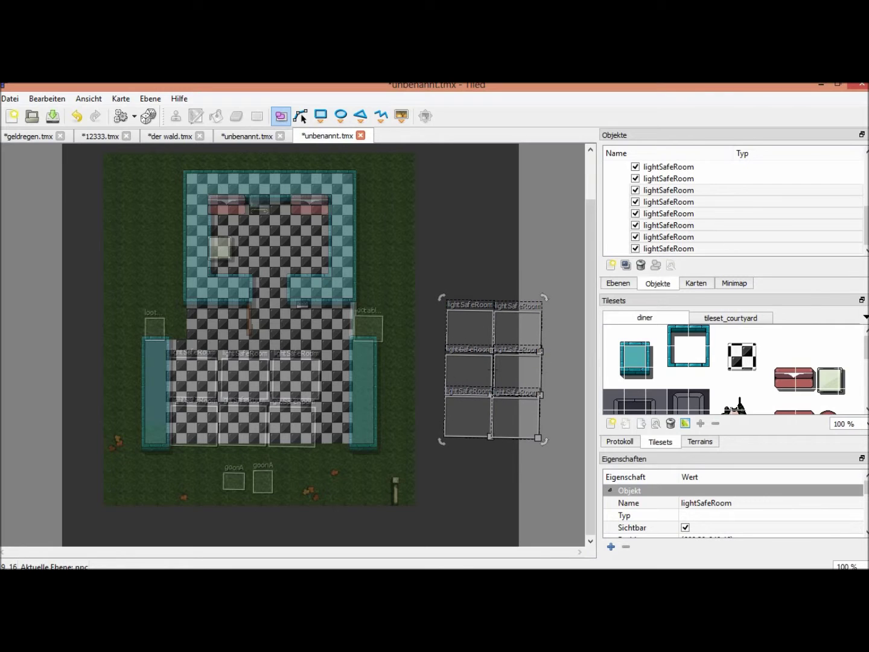
pyautogui.hotkey('ctrl', 'v')
pyautogui.moveTo(485, 473); pyautogui.dragTo(300, 277)
# - Line up five of the remaining lightSafeRoom objects along the grass below the floor and place the sixth at the large floor's right edge
pyautogui.moveTo(469, 326); pyautogui.dragTo(308, 477)
pyautogui.moveTo(468, 416); pyautogui.dragTo(257, 470)
pyautogui.moveTo(517, 374); pyautogui.dragTo(206, 476)
pyautogui.moveTo(515, 417); pyautogui.dragTo(162, 473)
pyautogui.moveTo(468, 374); pyautogui.dragTo(356, 476)
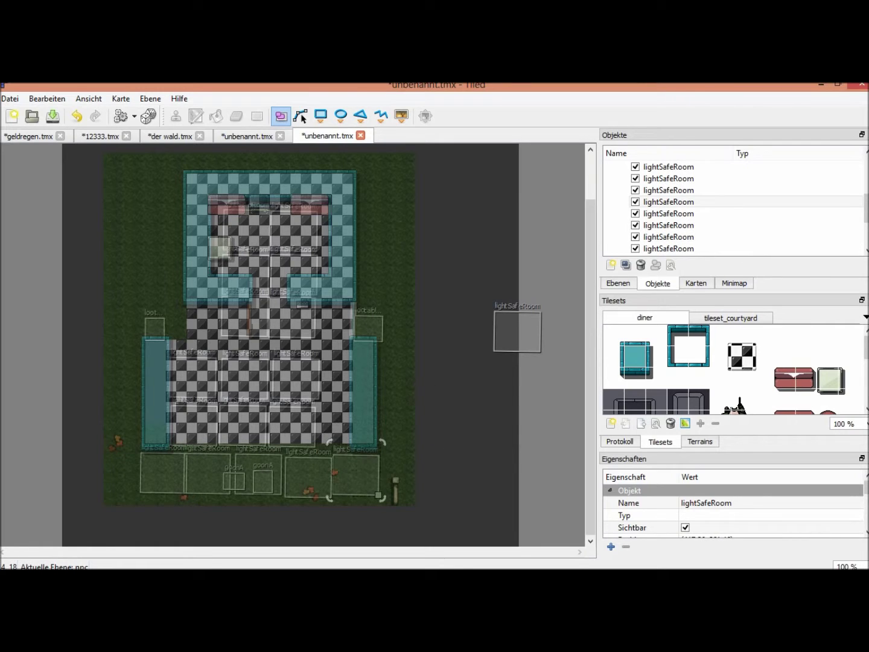
pyautogui.moveTo(518, 330); pyautogui.dragTo(334, 409)
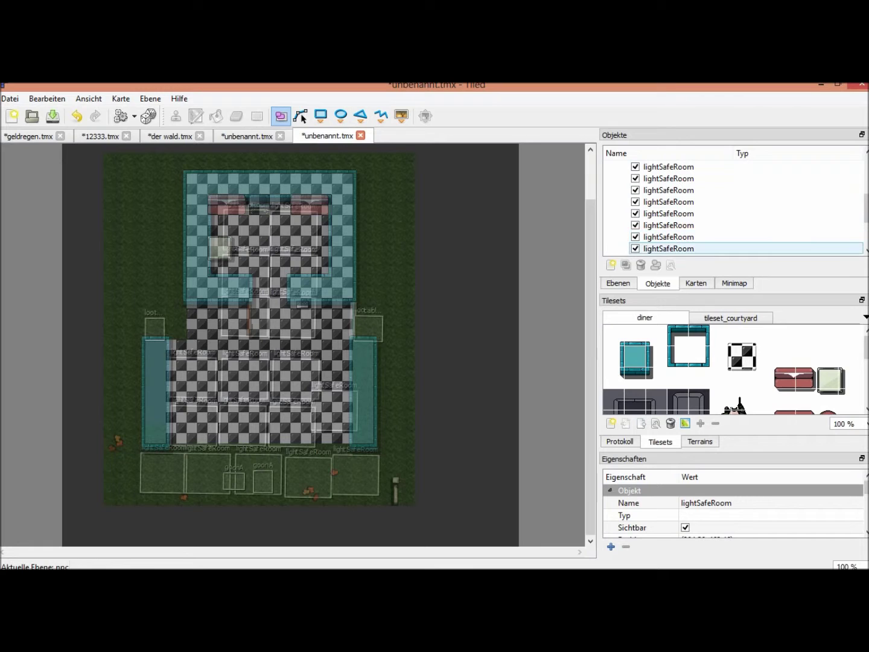
# - Add a new object layer and name it light
pyautogui.click(618, 283)
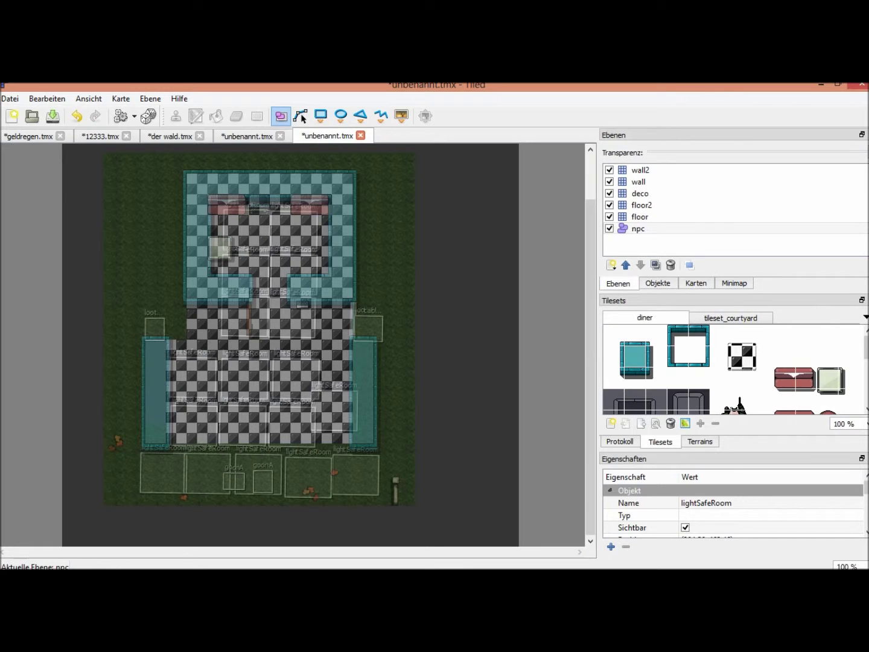
pyautogui.click(611, 265)
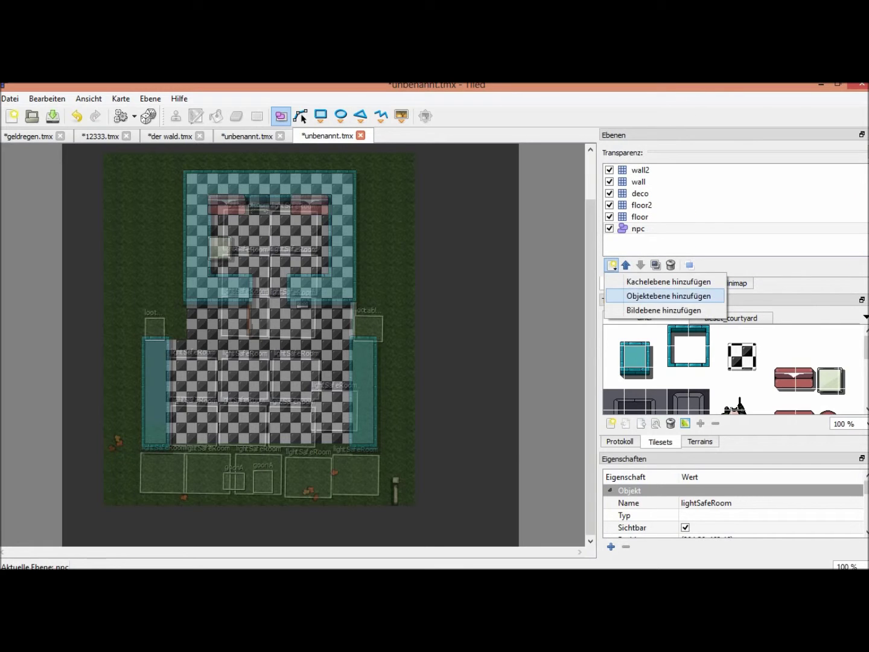
pyautogui.click(658, 295)
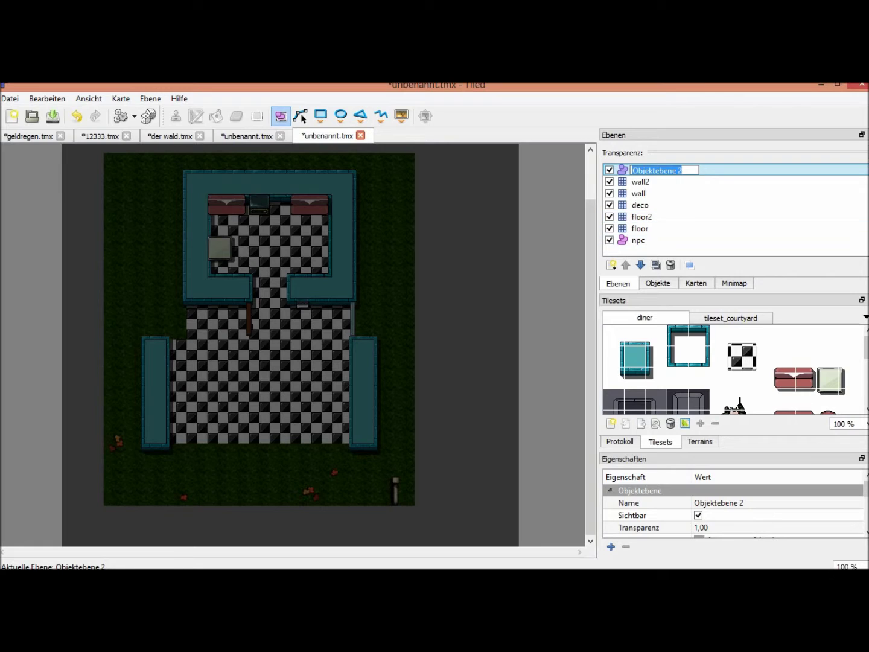
pyautogui.write('light')
pyautogui.press('Return')
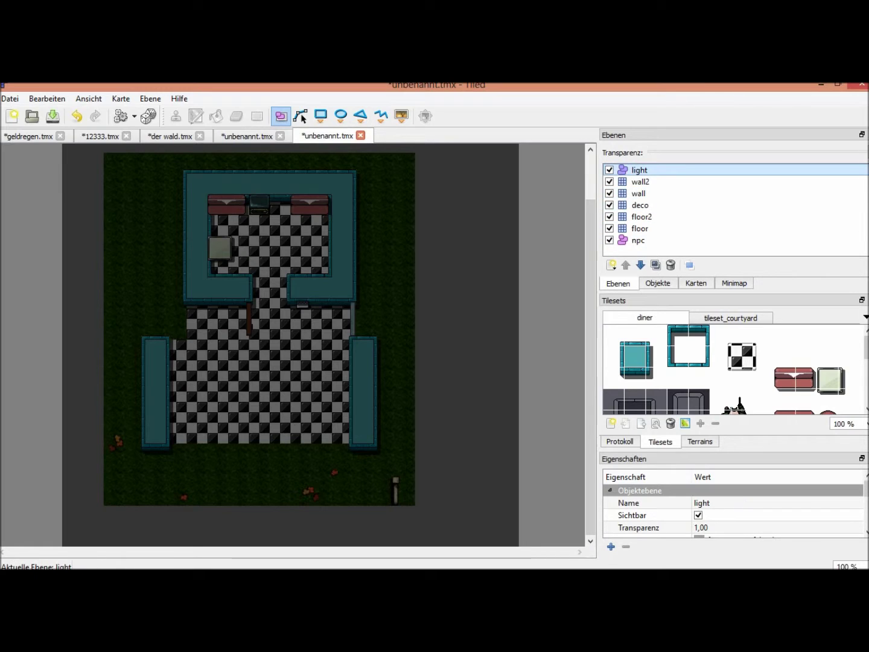
# - Move nine of the lightSafeRoom objects one by one from the npc layer to the light layer
pyautogui.click(657, 283)
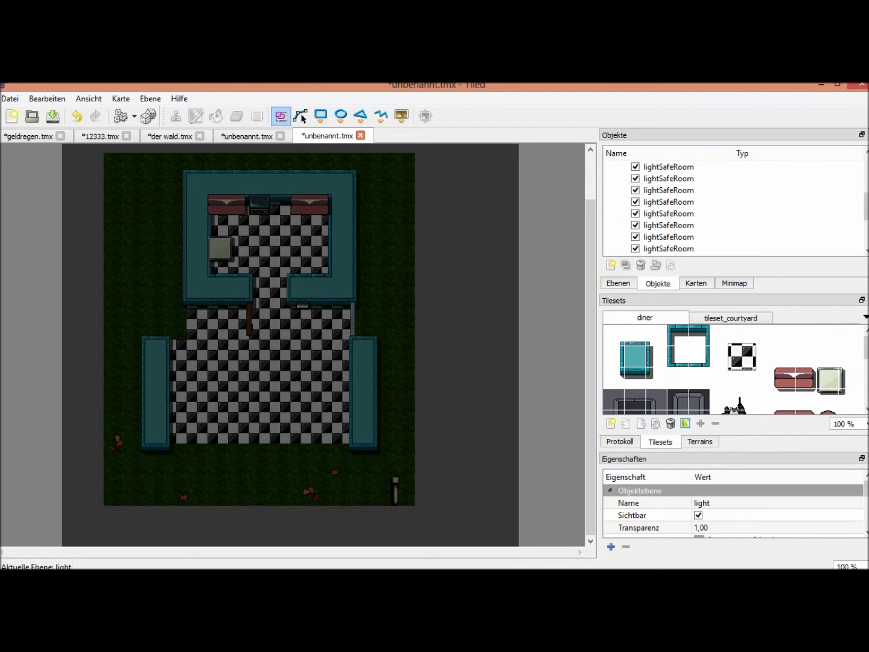
pyautogui.click(668, 226)
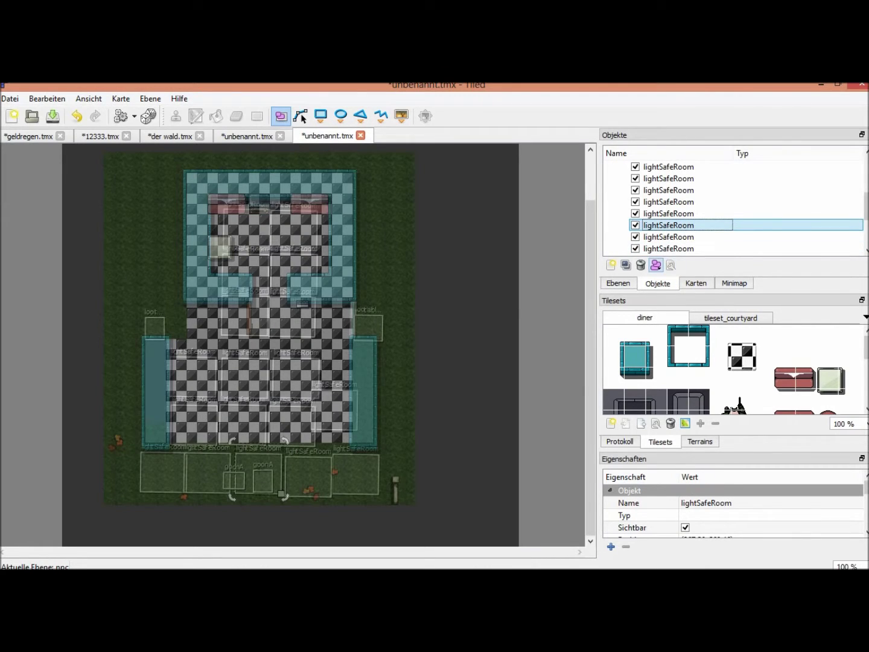
pyautogui.click(656, 264)
pyautogui.click(677, 295)
pyautogui.click(668, 248)
pyautogui.click(655, 265)
pyautogui.click(676, 295)
pyautogui.click(668, 225)
pyautogui.click(656, 265)
pyautogui.click(676, 294)
pyautogui.click(668, 237)
pyautogui.click(656, 264)
pyautogui.click(677, 295)
pyautogui.click(668, 236)
pyautogui.click(656, 265)
pyautogui.click(676, 295)
pyautogui.click(668, 236)
pyautogui.click(655, 264)
pyautogui.click(676, 295)
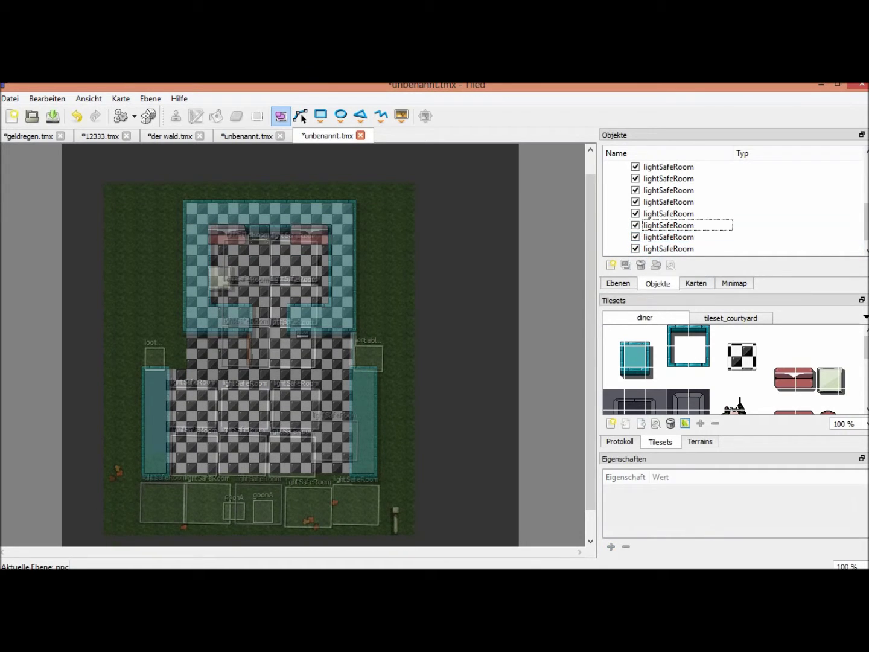
pyautogui.click(668, 202)
pyautogui.click(656, 264)
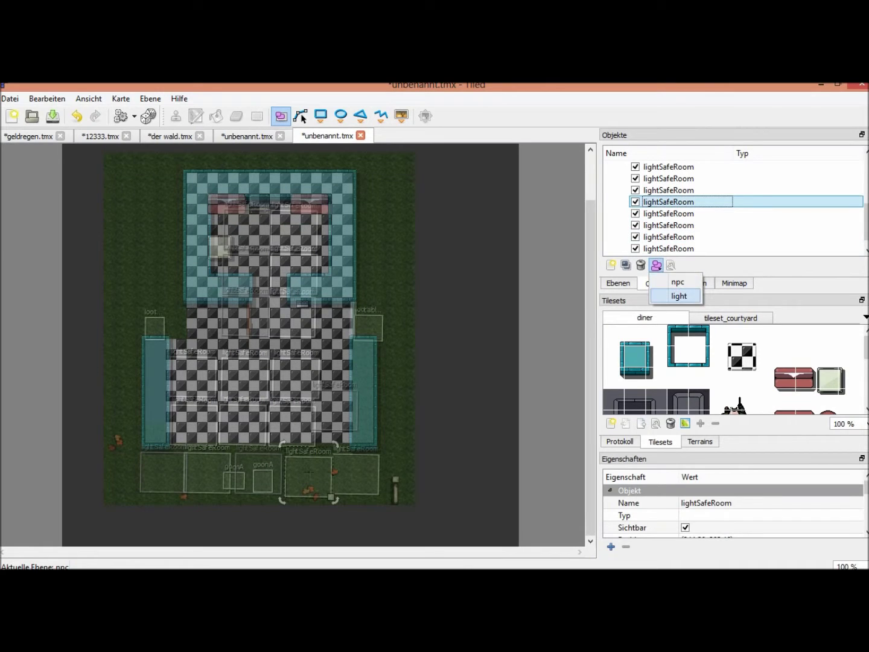
pyautogui.click(675, 295)
pyautogui.click(669, 236)
pyautogui.click(656, 264)
pyautogui.click(676, 295)
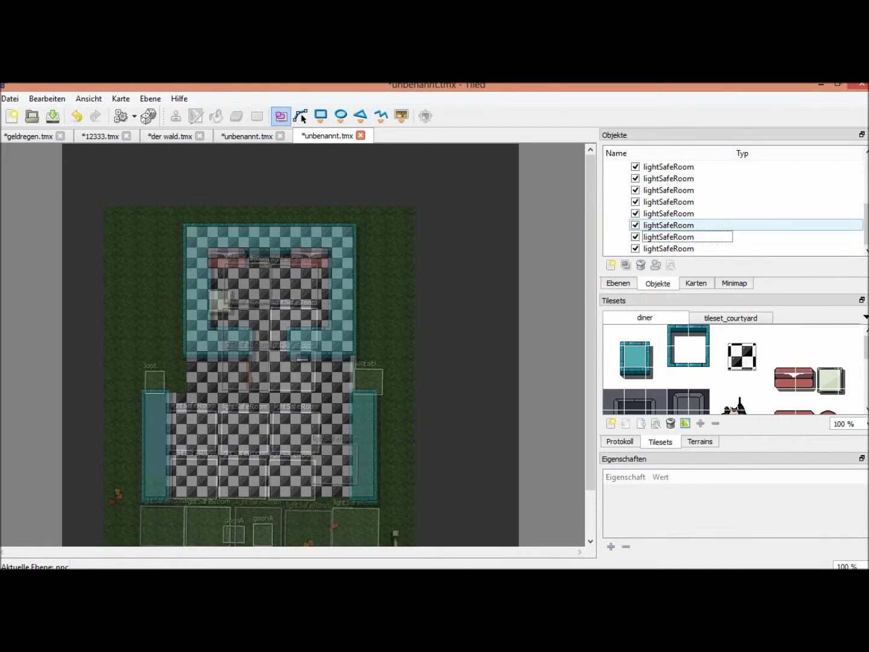
pyautogui.click(668, 226)
pyautogui.click(655, 265)
pyautogui.click(676, 295)
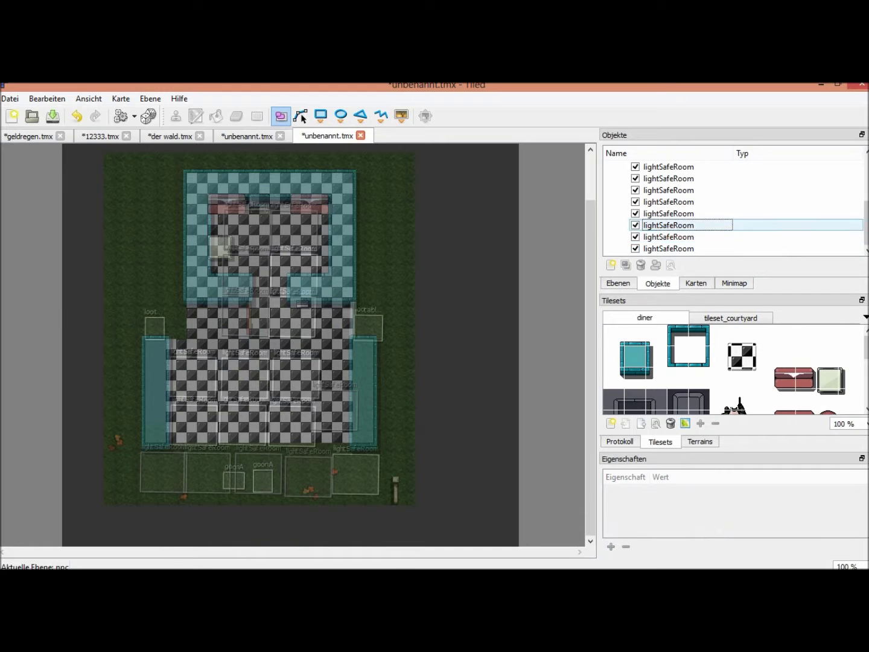
# - Collapse the npc and light object groups and toggle their visibility to examine which objects each layer holds
pyautogui.moveTo(865, 223); pyautogui.dragTo(865, 178)
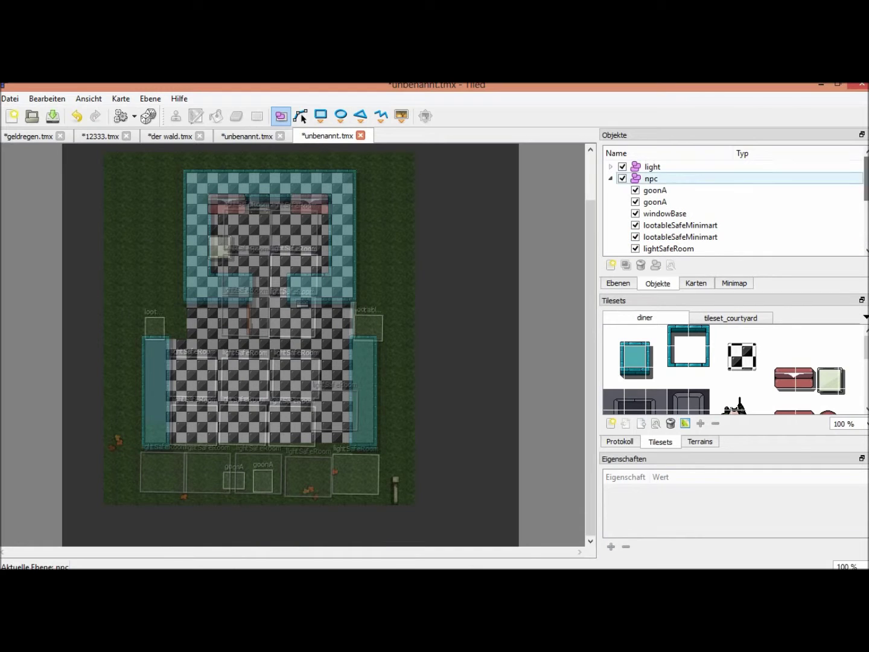
pyautogui.click(611, 178)
pyautogui.click(611, 166)
pyautogui.click(610, 166)
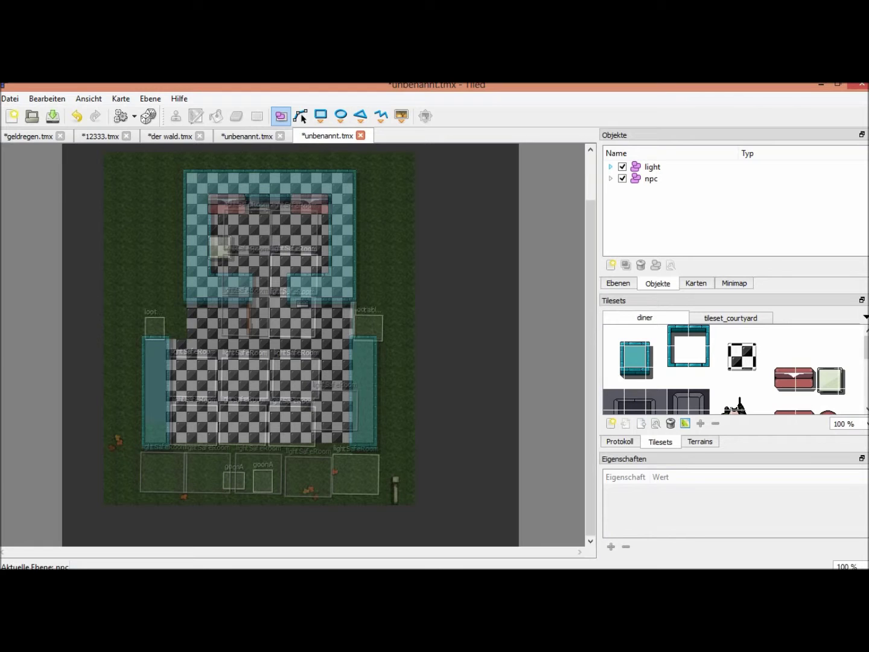
pyautogui.click(651, 177)
pyautogui.click(622, 178)
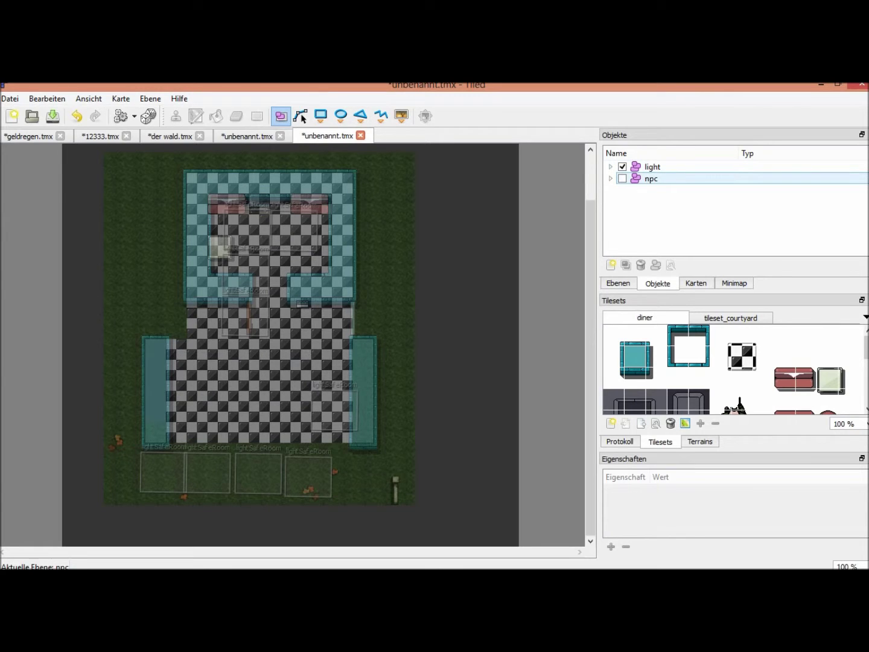
pyautogui.click(651, 166)
pyautogui.click(622, 166)
pyautogui.click(622, 166)
pyautogui.click(622, 178)
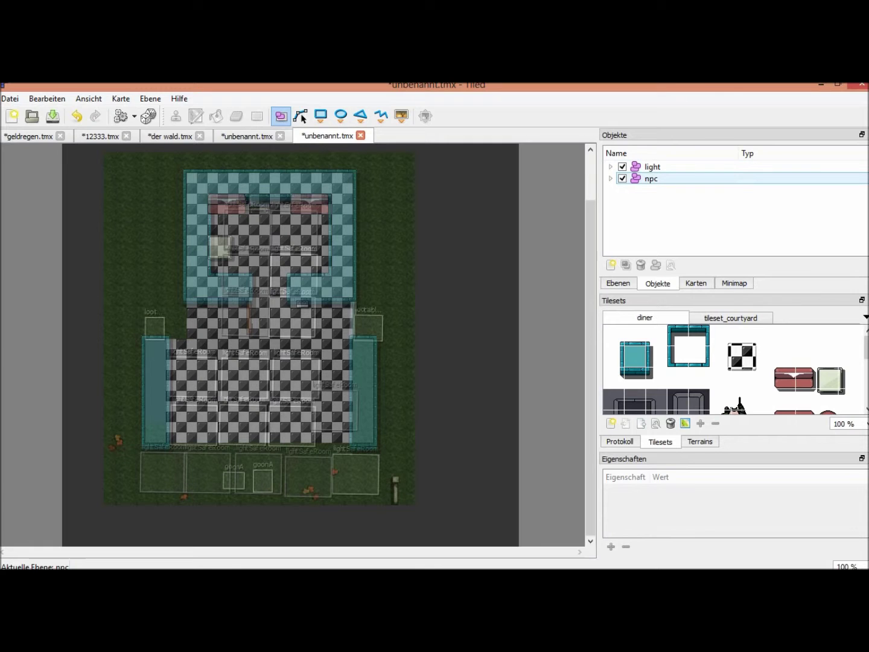
# - Hide the light, deco, floor2, floor and npc layers to view only the wall layers
pyautogui.click(617, 283)
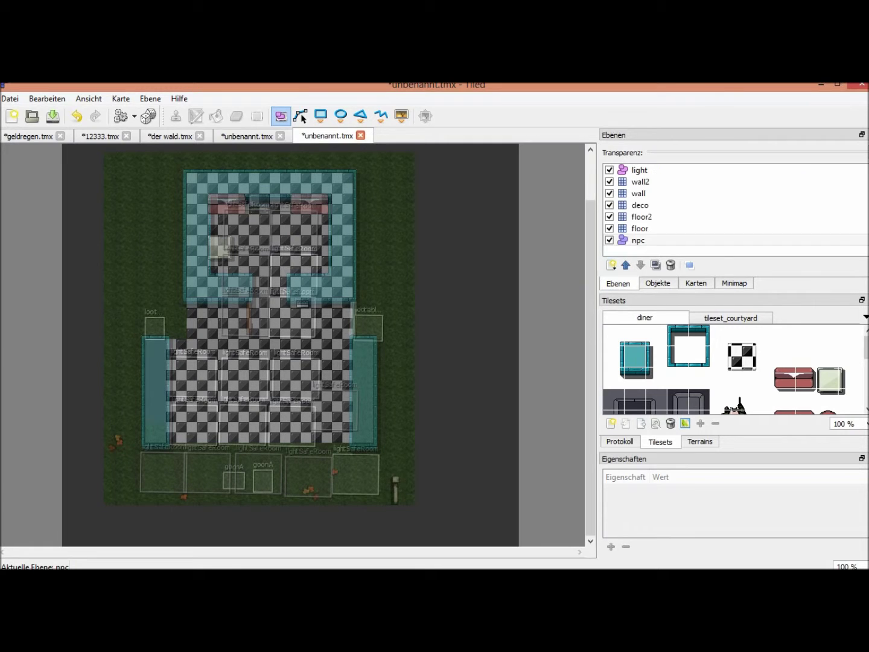
pyautogui.click(609, 240)
pyautogui.click(608, 169)
pyautogui.click(640, 181)
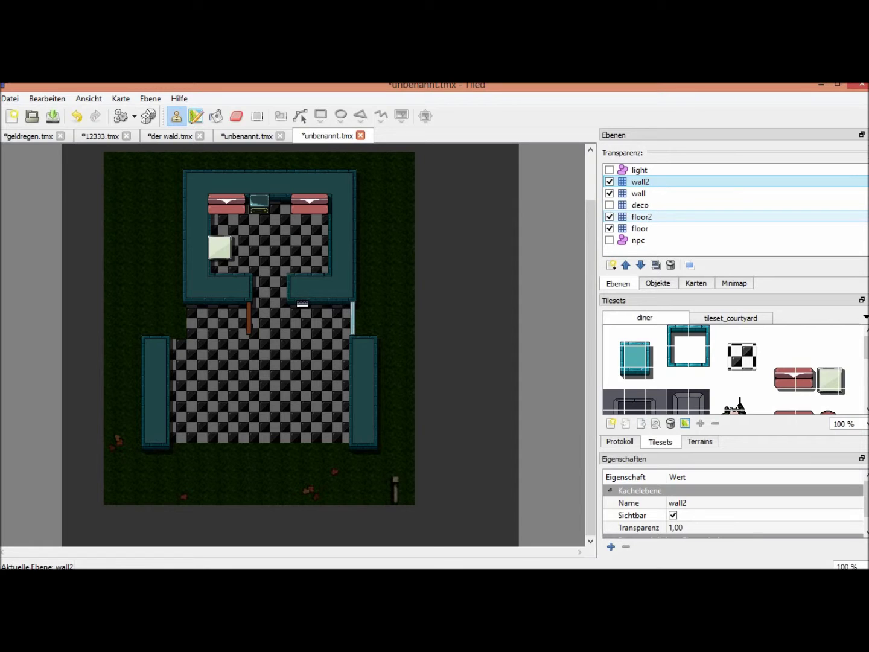
pyautogui.click(610, 228)
pyautogui.click(610, 228)
pyautogui.click(610, 228)
pyautogui.click(609, 228)
pyautogui.click(609, 228)
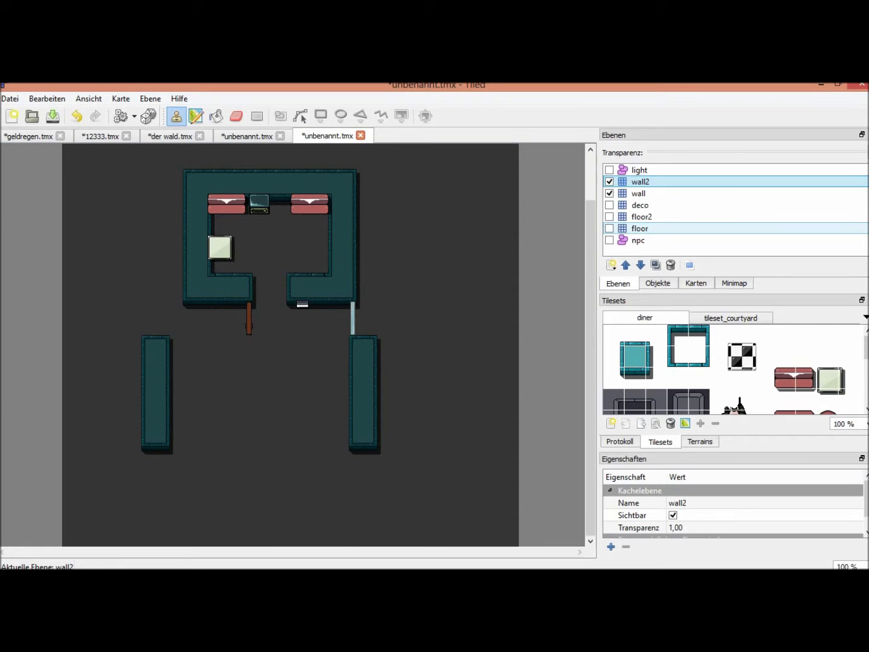
# - Toggle the wall2 and wall layers in turn to examine which tiles each one contains
pyautogui.click(608, 182)
pyautogui.click(609, 182)
pyautogui.click(608, 181)
pyautogui.click(609, 181)
pyautogui.click(609, 181)
pyautogui.click(609, 193)
pyautogui.click(608, 182)
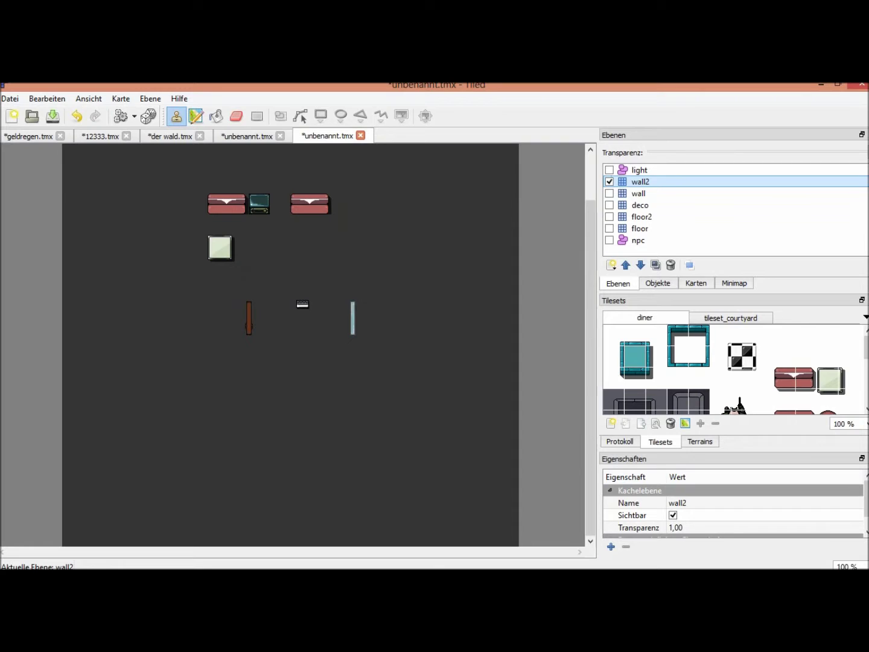
pyautogui.click(608, 192)
# - Show the light and npc layers and align the rightmost lightSafeRoom objects in the row below the large floor
pyautogui.click(609, 169)
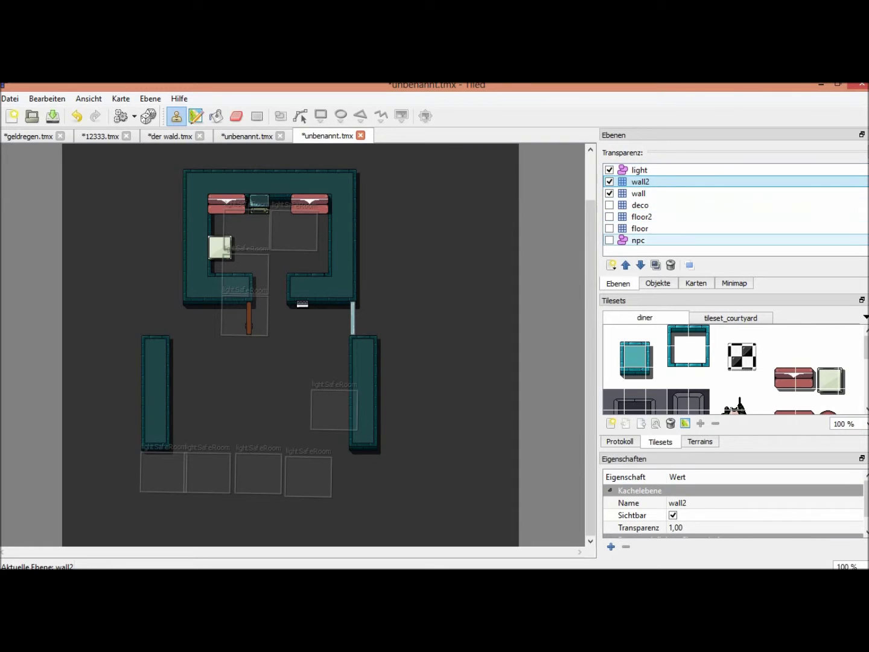
pyautogui.click(609, 239)
pyautogui.click(638, 241)
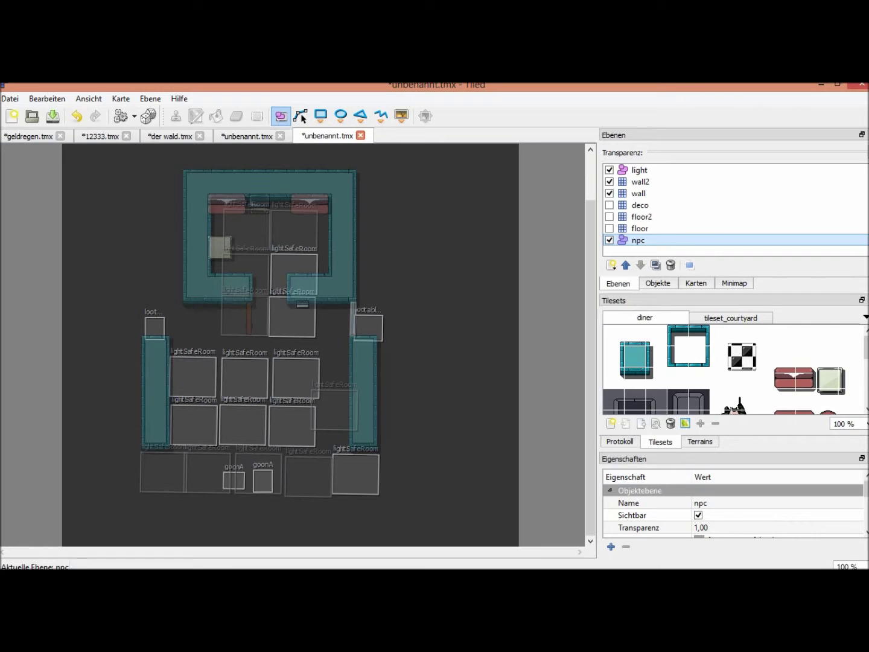
pyautogui.moveTo(323, 476); pyautogui.dragTo(354, 473)
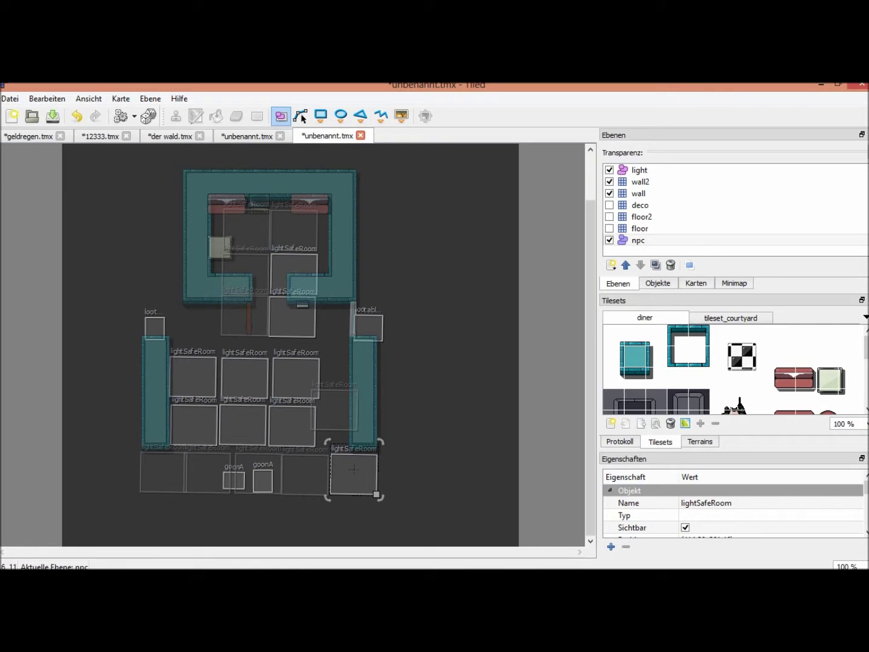
# - Hide the npc and light layers, show deco, floor2 and floor again, and make wall2 the active layer
pyautogui.click(638, 241)
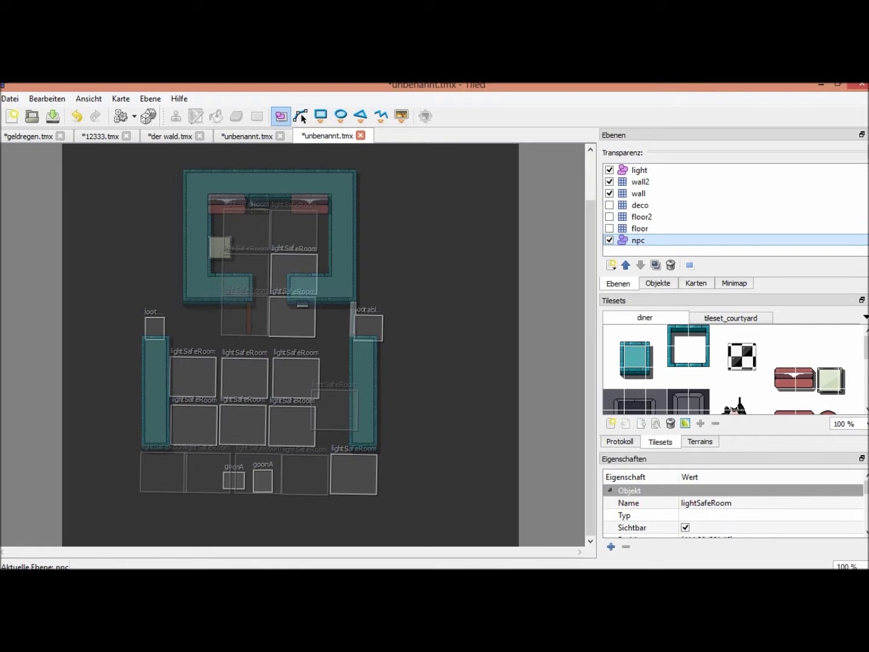
pyautogui.click(609, 240)
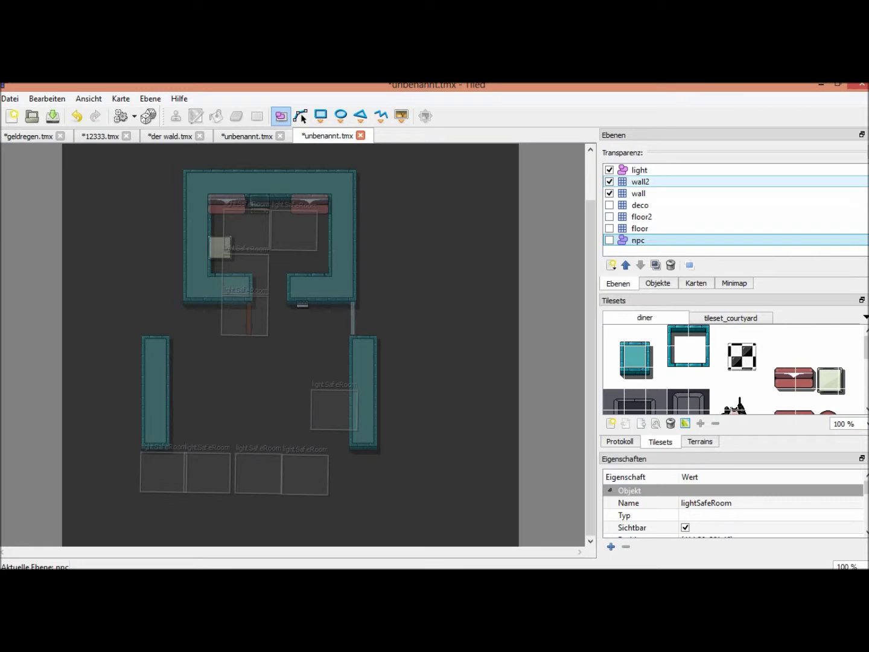
pyautogui.click(610, 170)
pyautogui.click(609, 204)
pyautogui.click(609, 217)
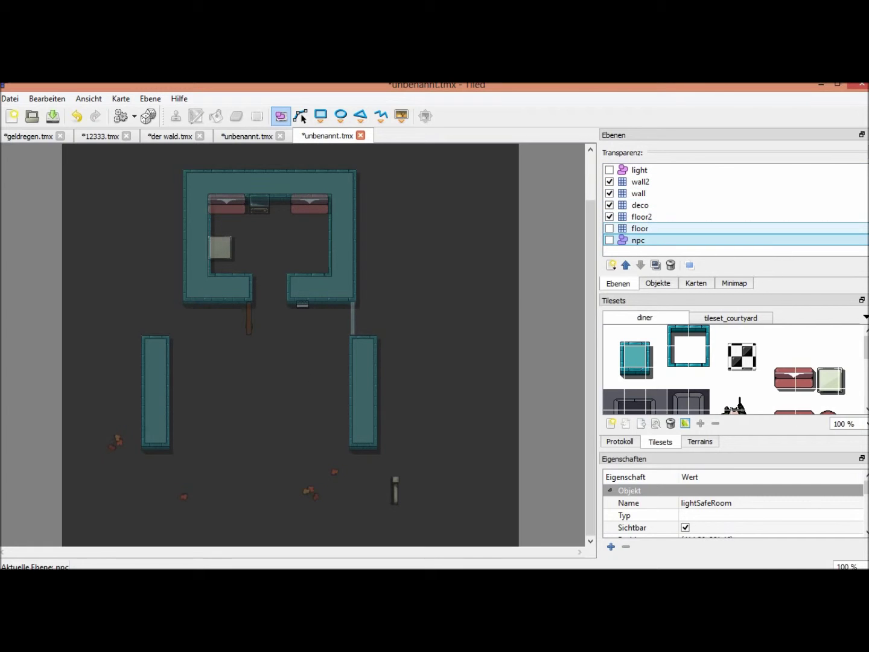
pyautogui.click(610, 228)
pyautogui.click(609, 228)
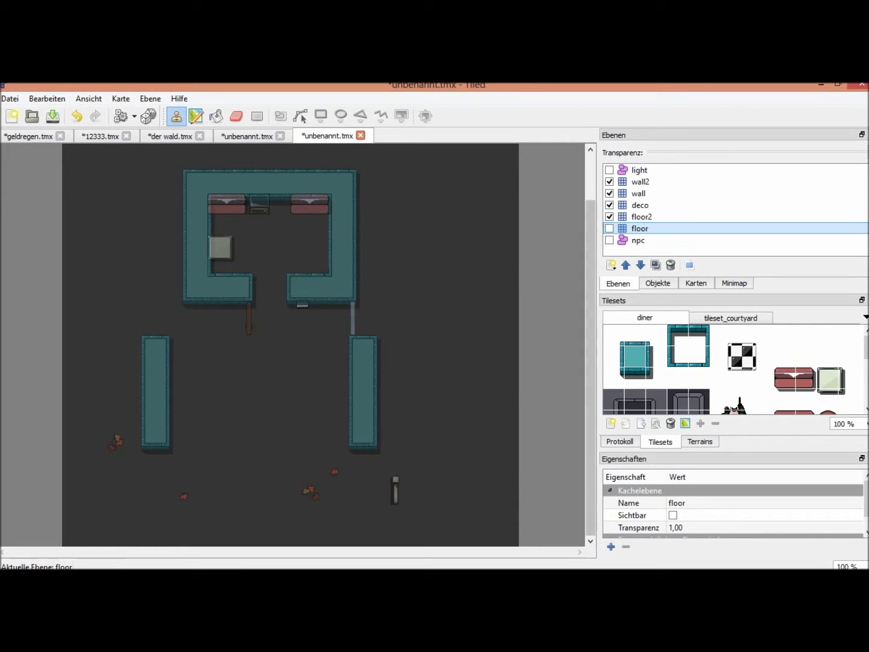
pyautogui.click(610, 228)
pyautogui.click(640, 182)
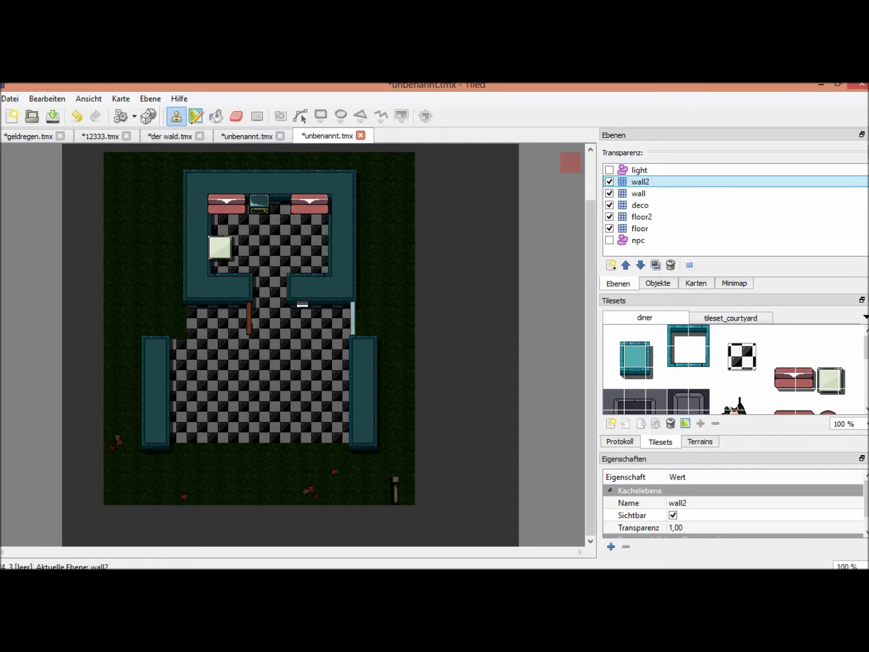
# - Collapse the light and npc groups in the map's object list
pyautogui.click(658, 283)
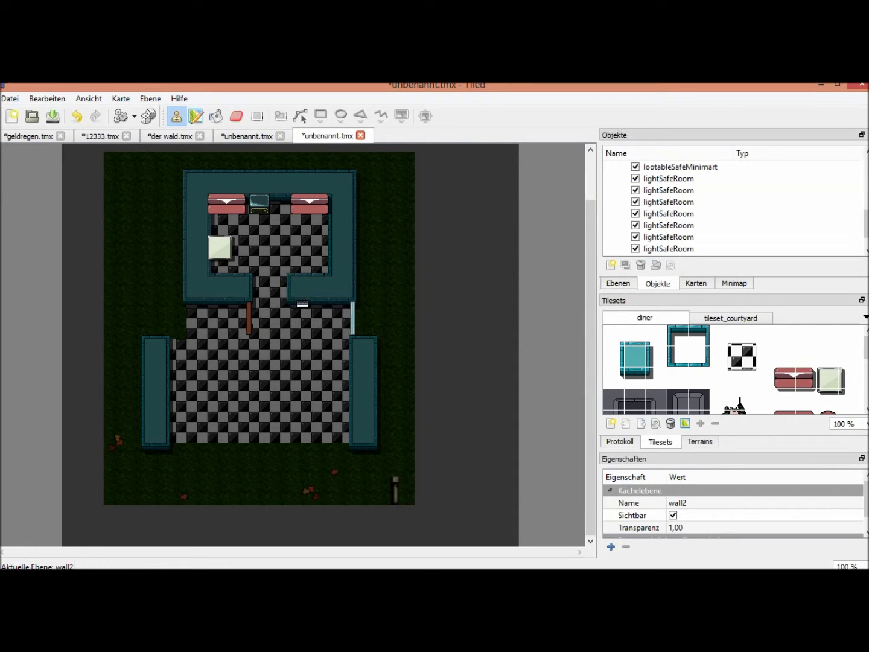
pyautogui.moveTo(866, 173); pyautogui.dragTo(865, 170)
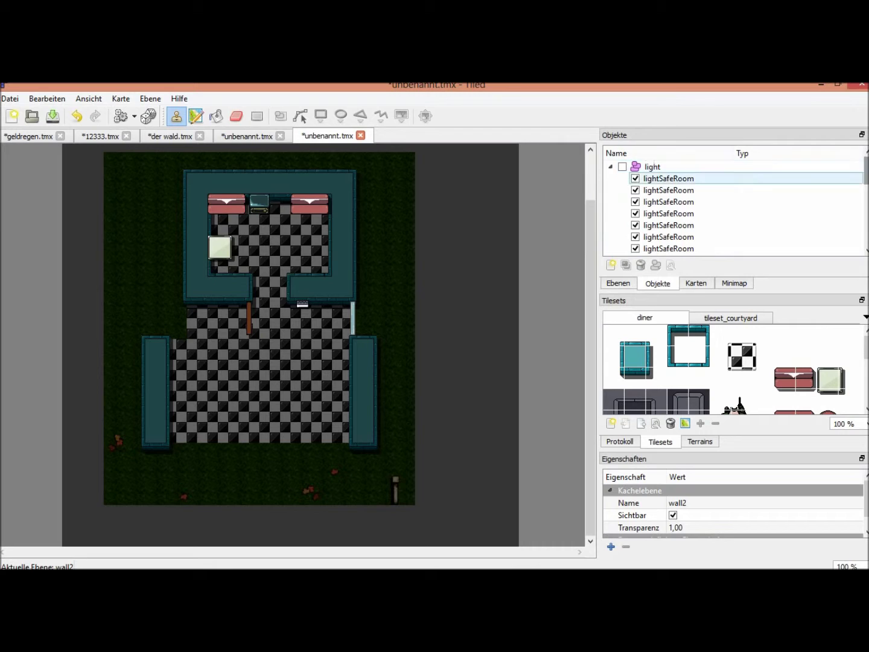
pyautogui.click(611, 166)
pyautogui.click(610, 179)
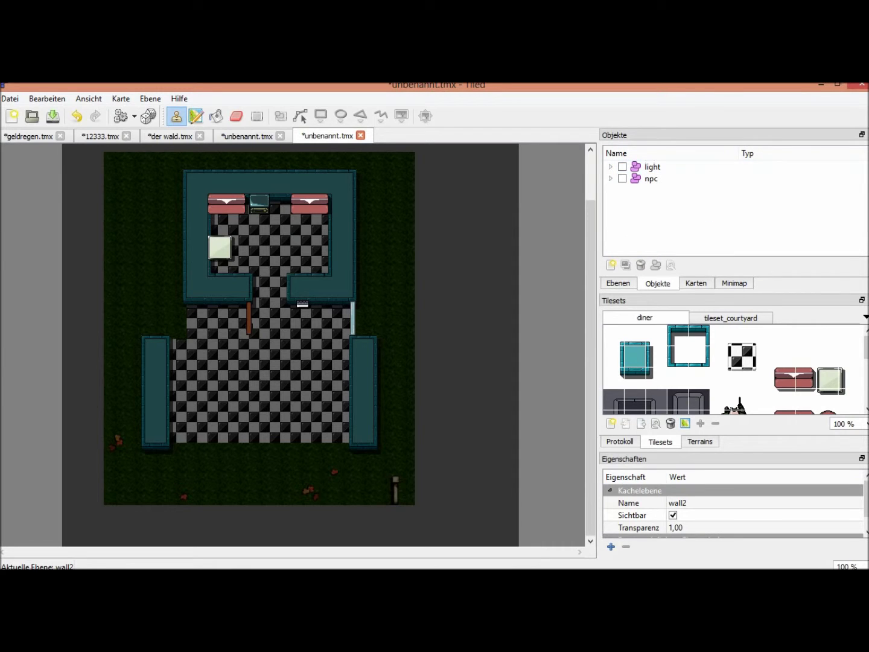
# - Make the npc layer active and visible, and place a tiny rectangle object in the empty area right of the grass
pyautogui.click(651, 179)
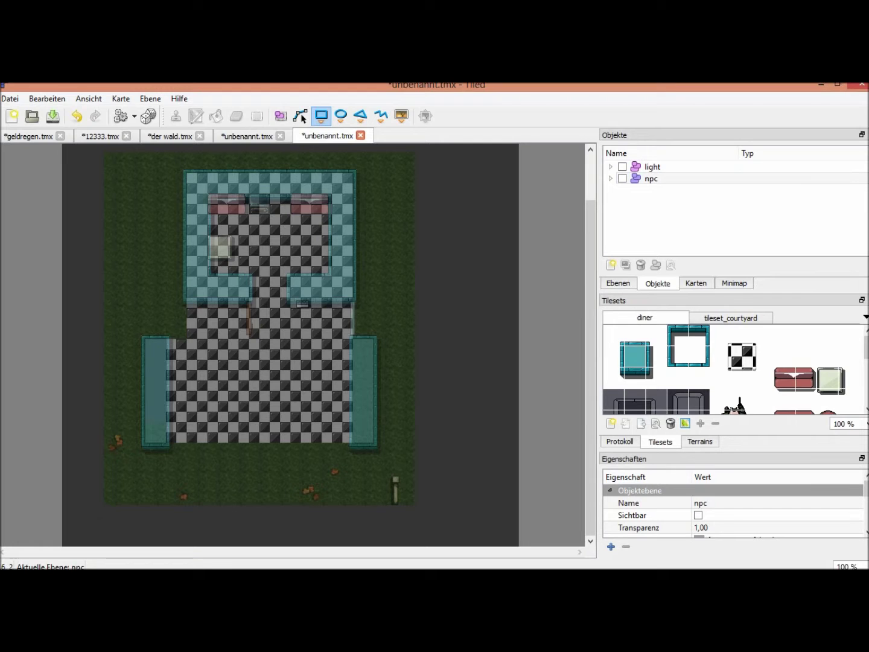
pyautogui.click(621, 178)
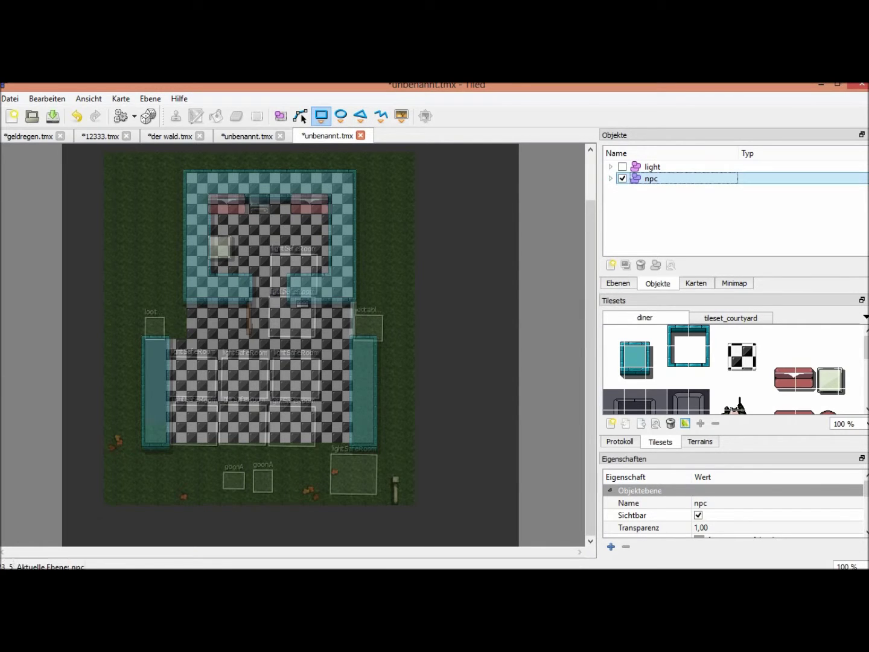
pyautogui.click(478, 240)
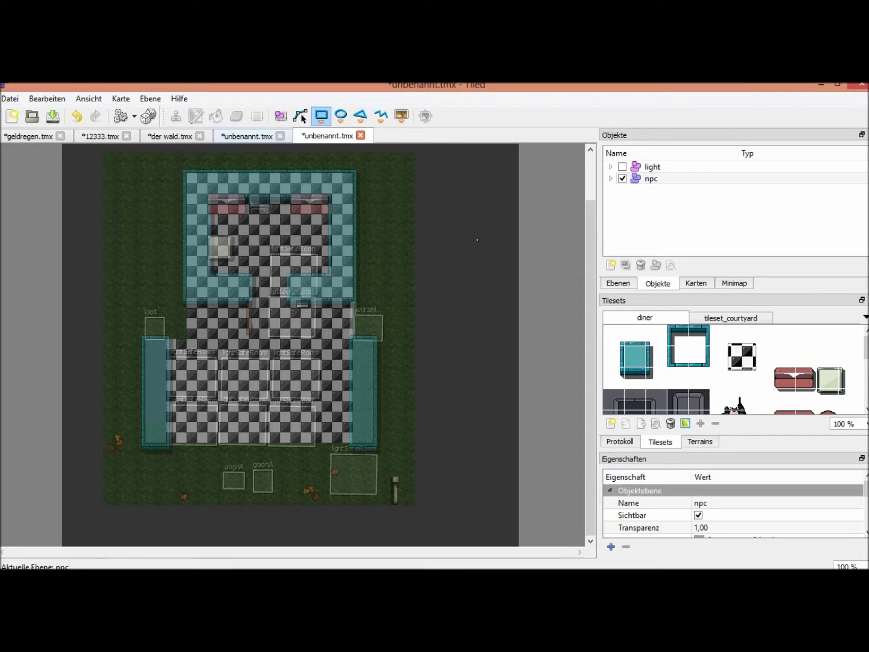
# - Undo the tiny rectangle and draw an upright rectangle object, about 33 by 133, on the npc layer in the empty area beside the grass
pyautogui.click(78, 116)
pyautogui.click(77, 117)
pyautogui.click(95, 117)
pyautogui.click(651, 179)
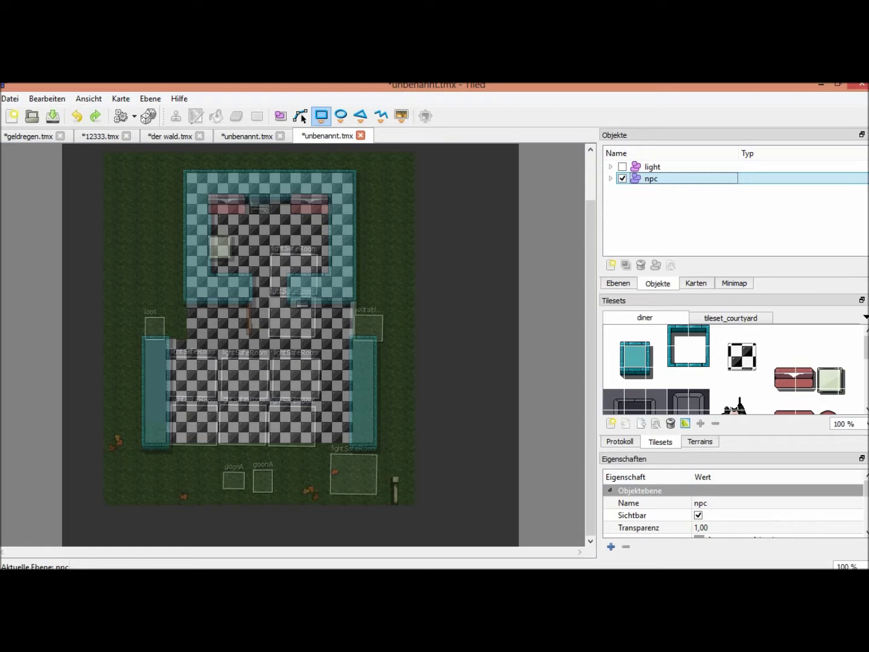
pyautogui.click(470, 231)
pyautogui.moveTo(479, 248)
pyautogui.mouseDown()
pyautogui.moveTo(474, 383)
pyautogui.moveTo(485, 310)
pyautogui.mouseUp()
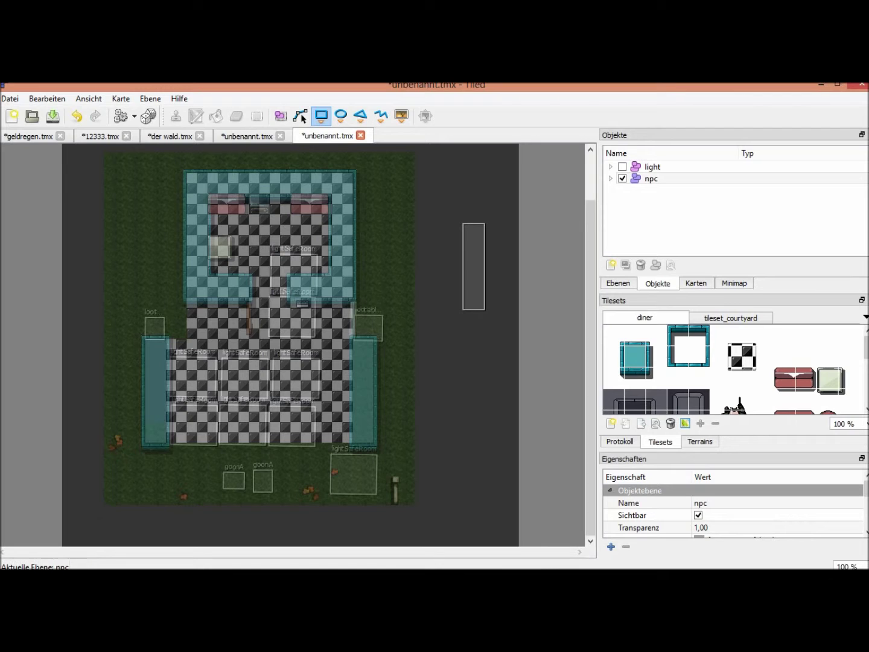
# - Find the new unnamed rectangle at the end of the npc layer's object list and name it wall
pyautogui.click(611, 178)
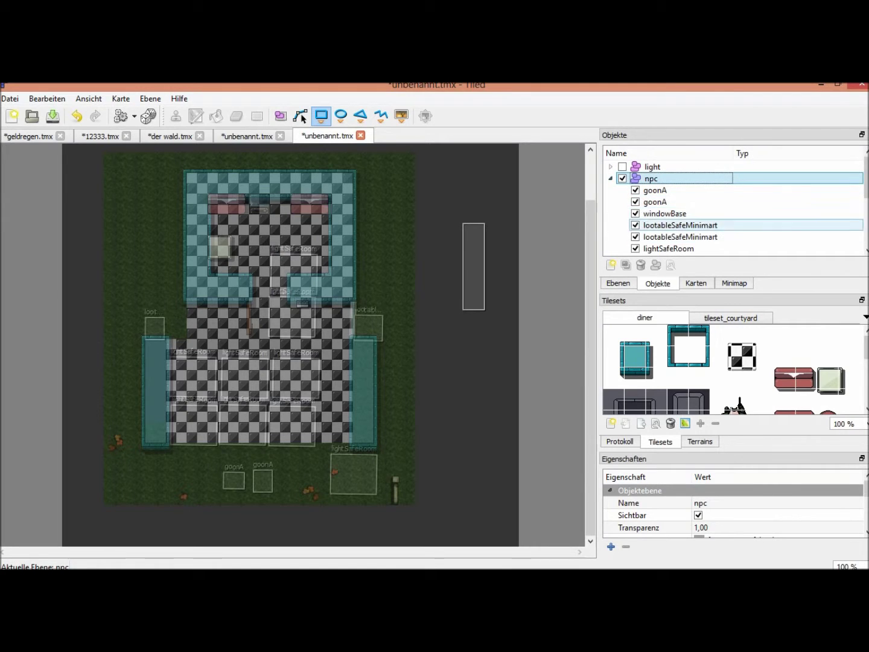
pyautogui.moveTo(865, 178); pyautogui.dragTo(865, 225)
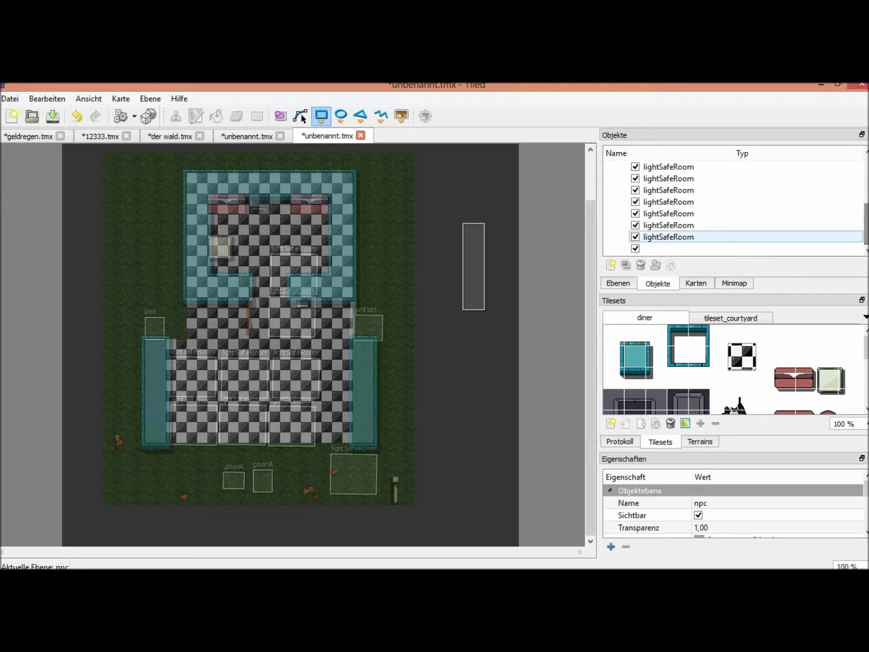
pyautogui.click(687, 248)
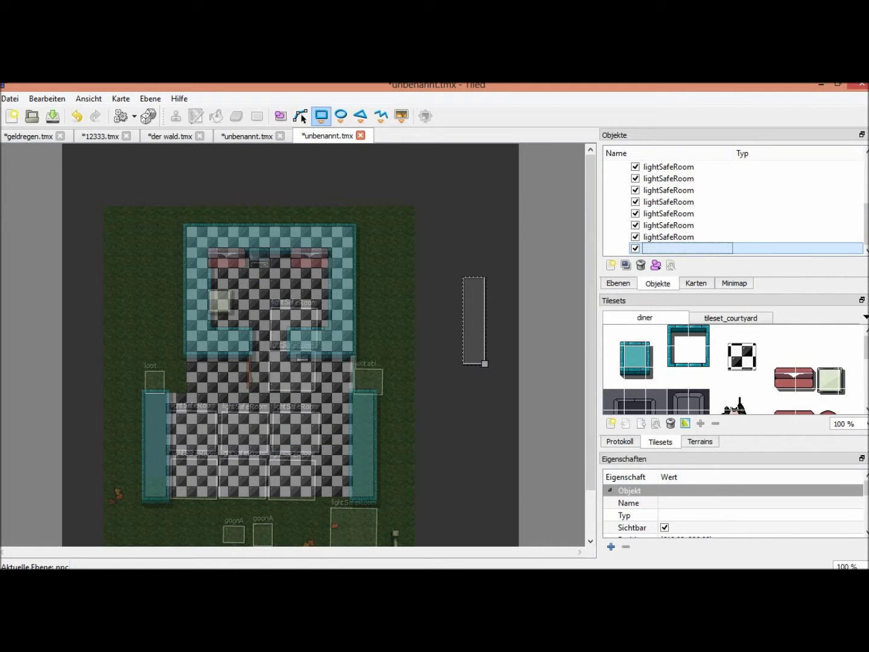
pyautogui.press('a')
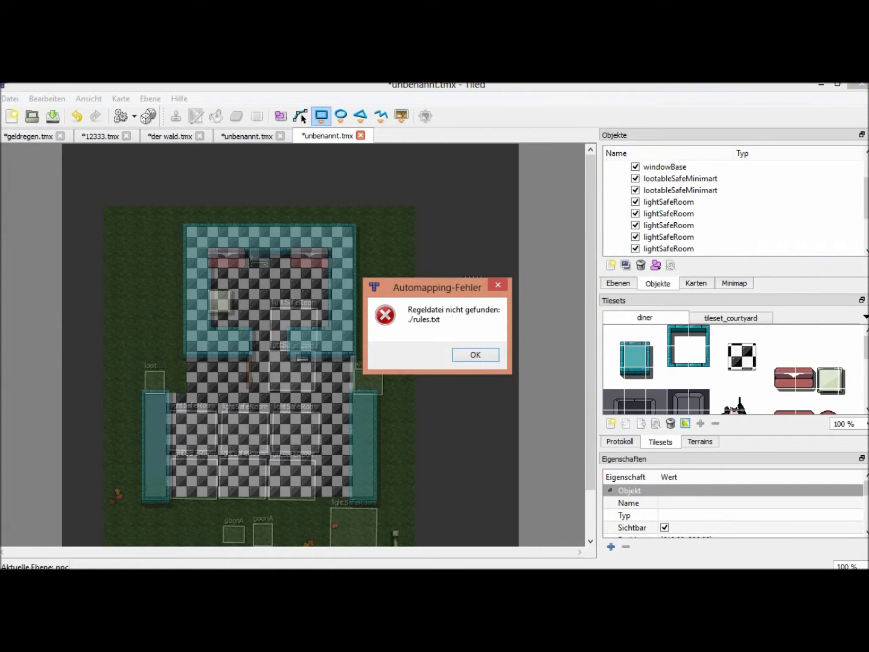
pyautogui.press('Return')
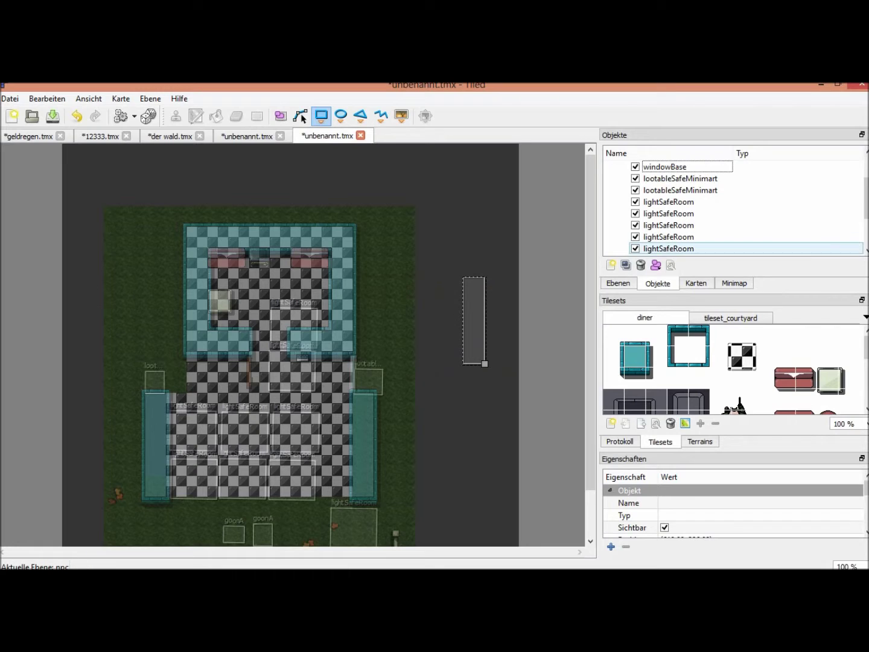
pyautogui.moveTo(864, 198); pyautogui.dragTo(864, 225)
pyautogui.doubleClick(651, 248)
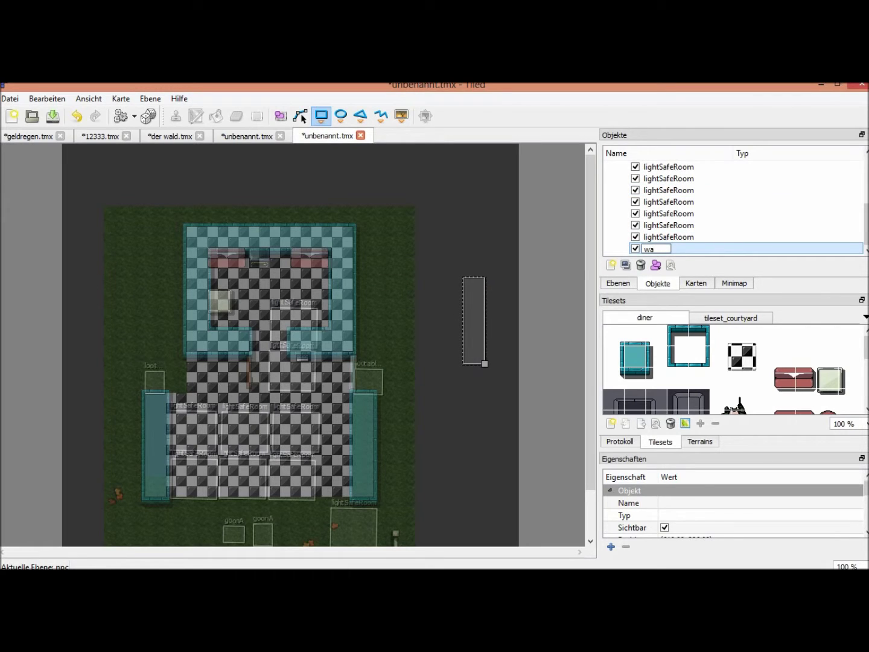
pyautogui.write('wall')
pyautogui.press('Return')
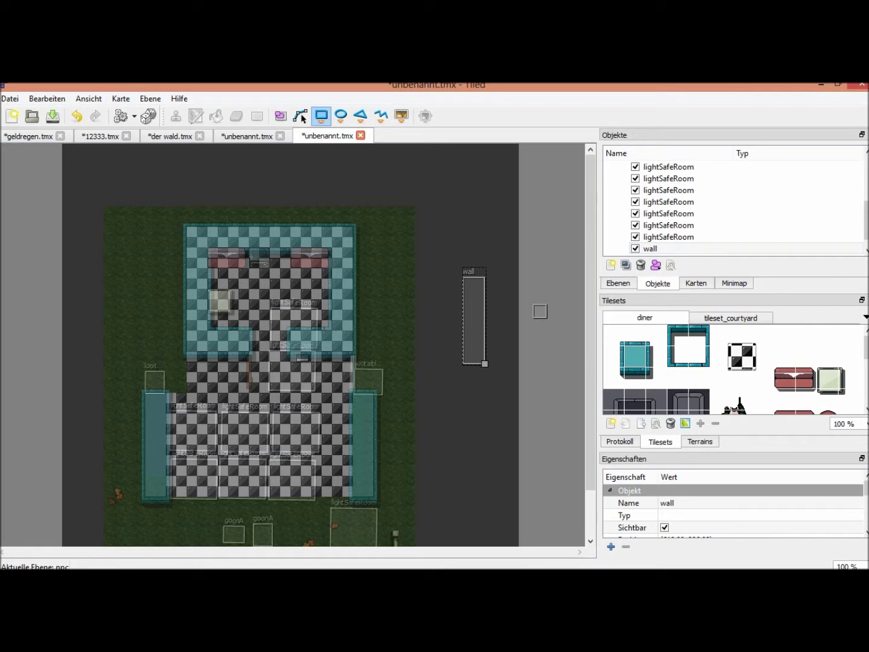
# - Add a custom property entityDefinition, copied from the bank1 text file, with the value wall to the wall object
pyautogui.scroll(-2, 733, 507)
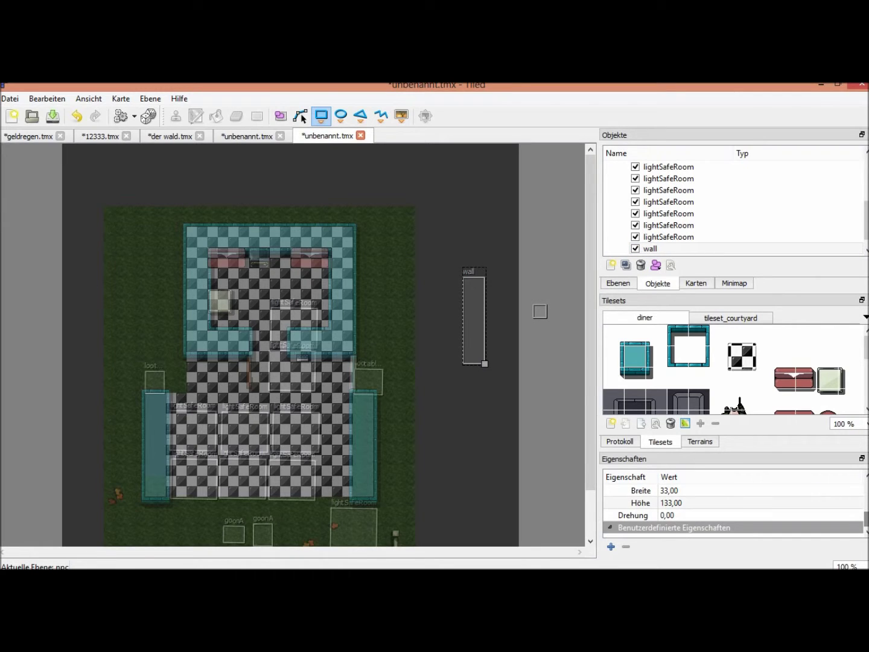
pyautogui.click(611, 546)
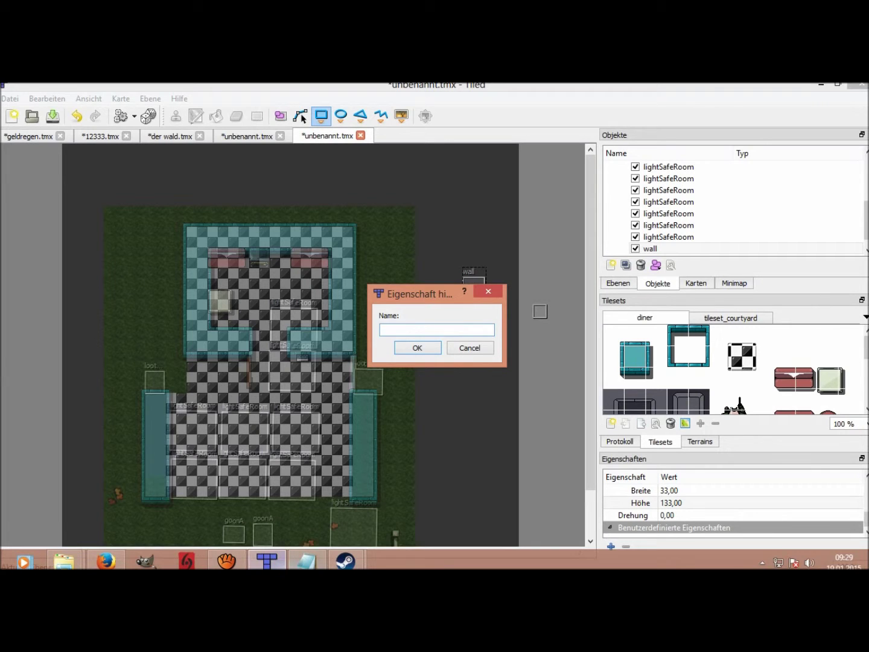
pyautogui.click(306, 561)
pyautogui.rightClick(272, 253)
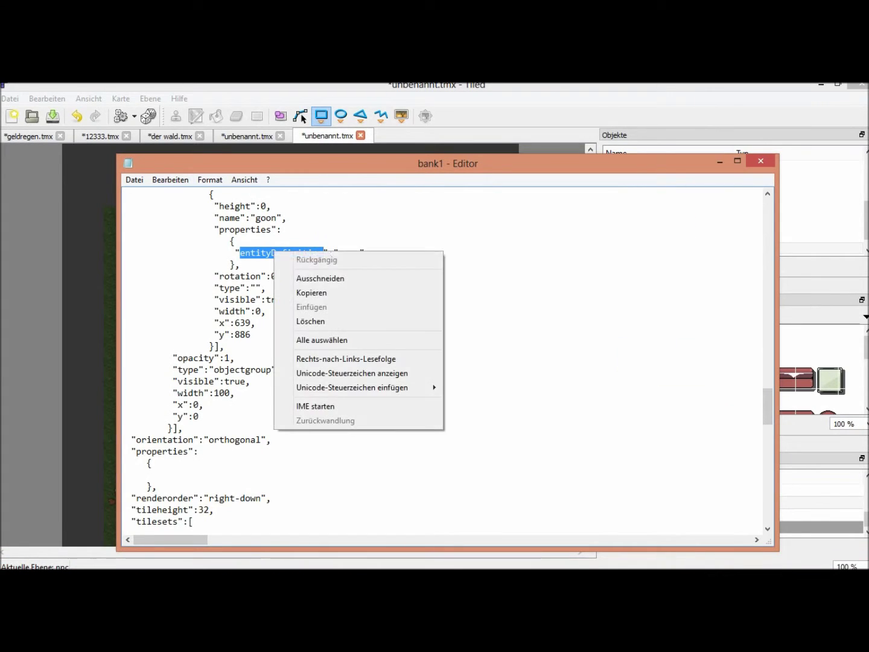
pyautogui.click(302, 293)
pyautogui.click(719, 161)
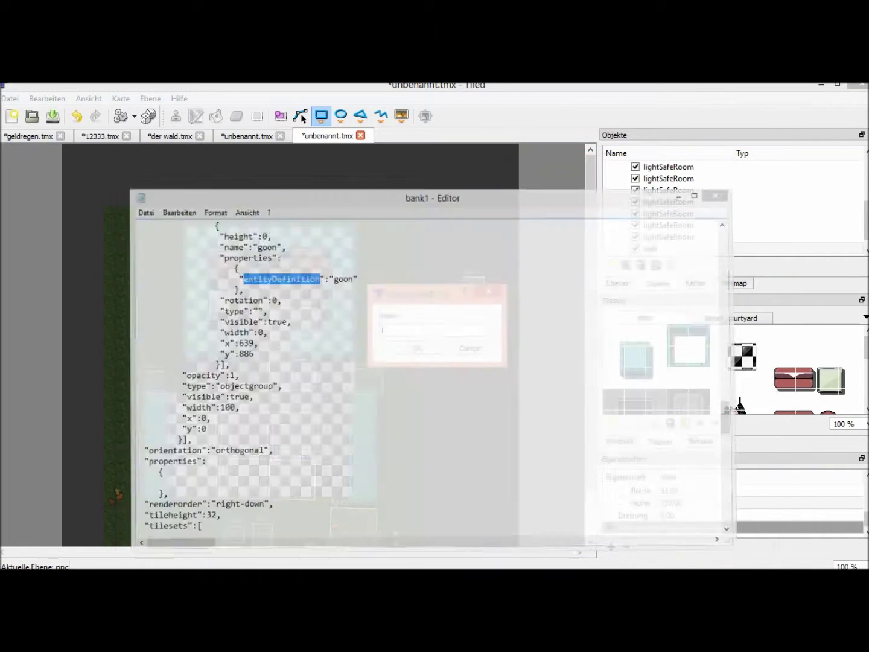
pyautogui.rightClick(436, 330)
pyautogui.click(464, 401)
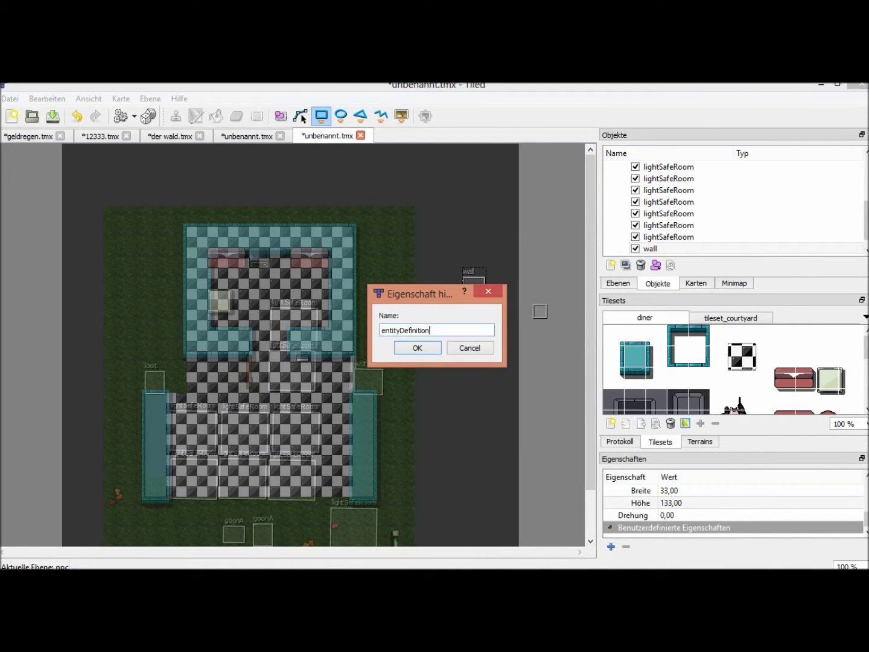
pyautogui.press('Return')
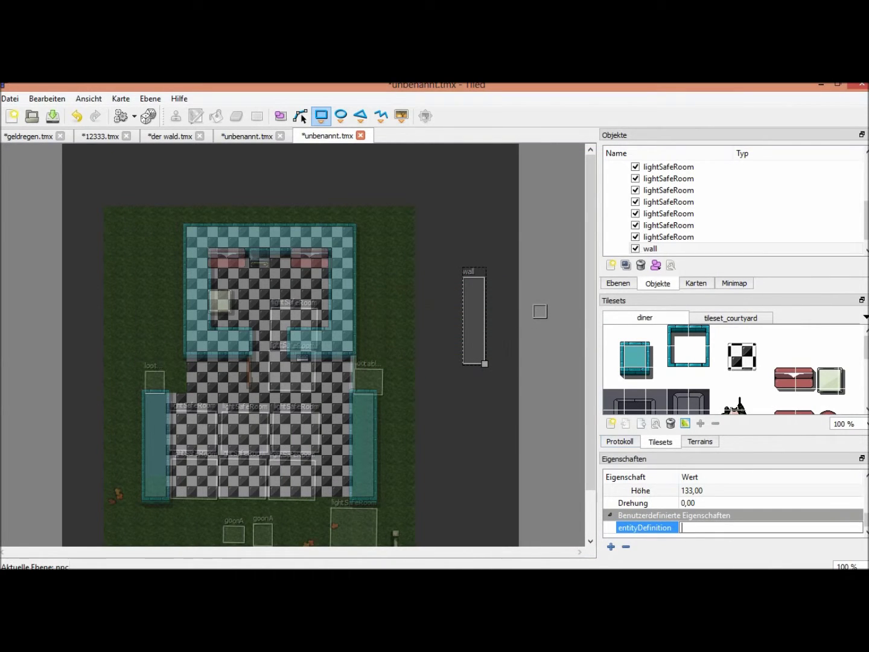
pyautogui.press('Return')
# - Move the wall object onto the lower room's right teal wall and stretch it to a height of about 167
pyautogui.moveTo(485, 364); pyautogui.dragTo(515, 334)
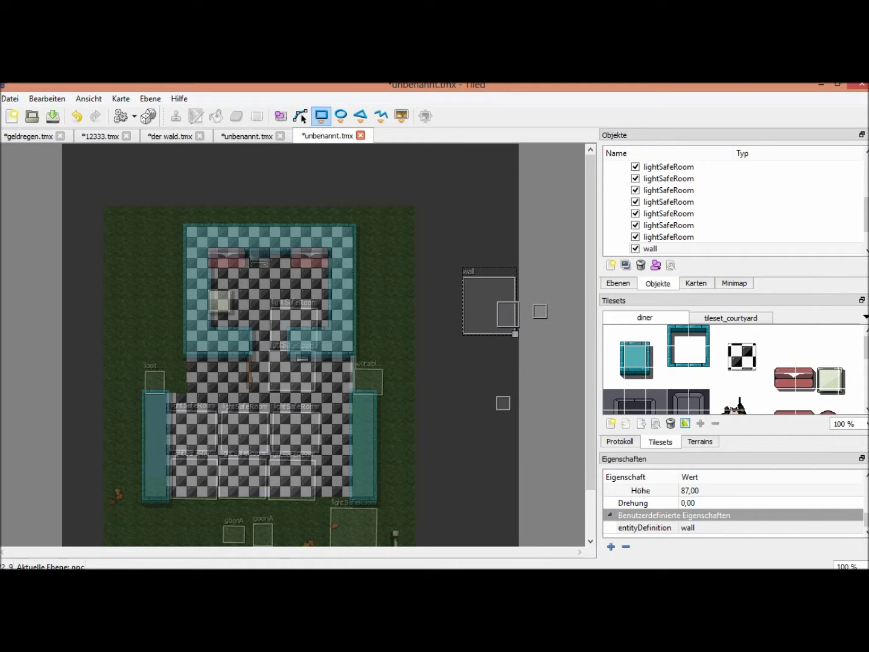
pyautogui.click(77, 116)
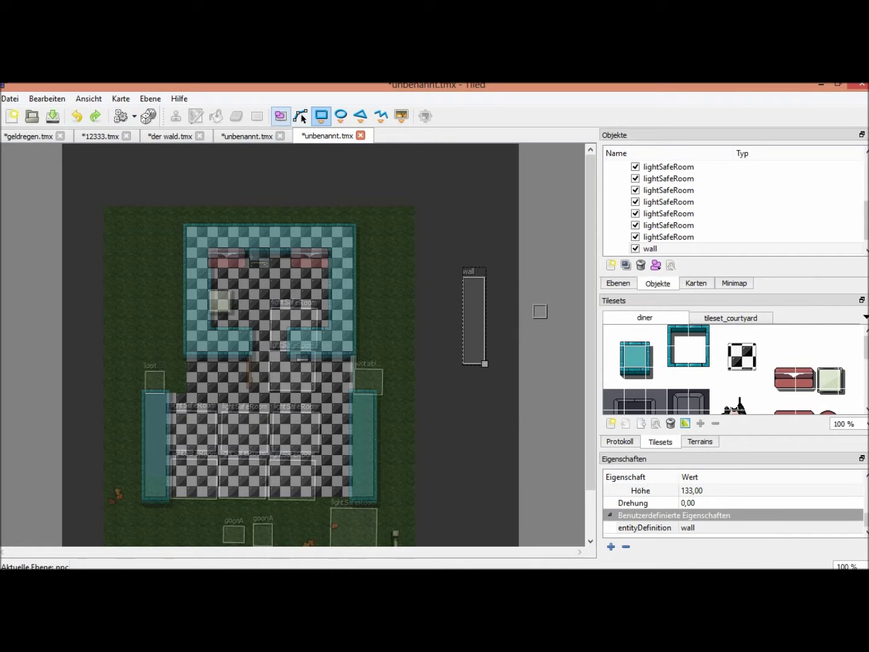
pyautogui.click(280, 116)
pyautogui.moveTo(473, 315); pyautogui.dragTo(480, 347)
pyautogui.moveTo(491, 396)
pyautogui.mouseDown()
pyautogui.moveTo(503, 329)
pyautogui.moveTo(488, 383)
pyautogui.mouseUp()
pyautogui.moveTo(482, 319); pyautogui.dragTo(364, 398)
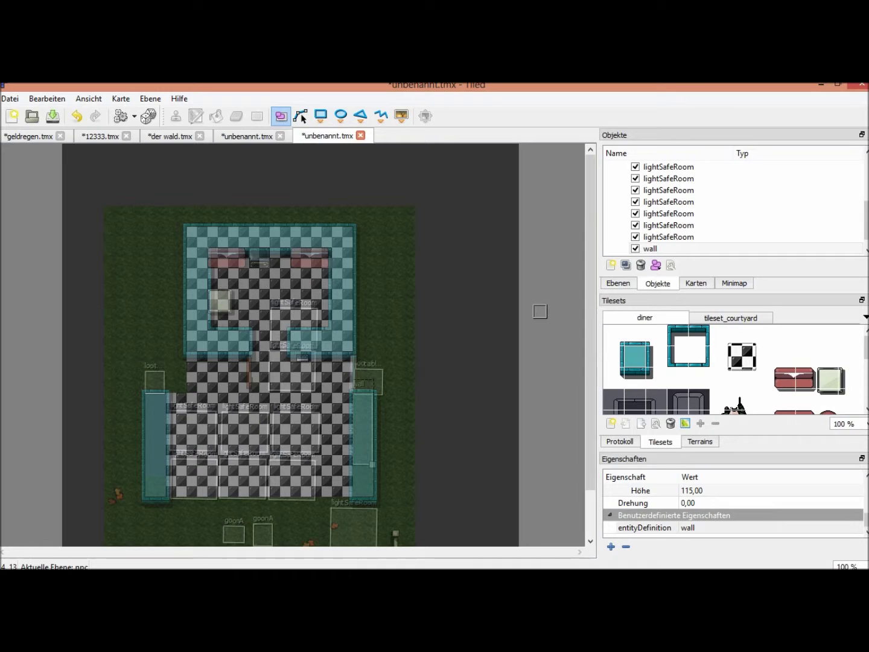
pyautogui.moveTo(374, 466); pyautogui.dragTo(378, 500)
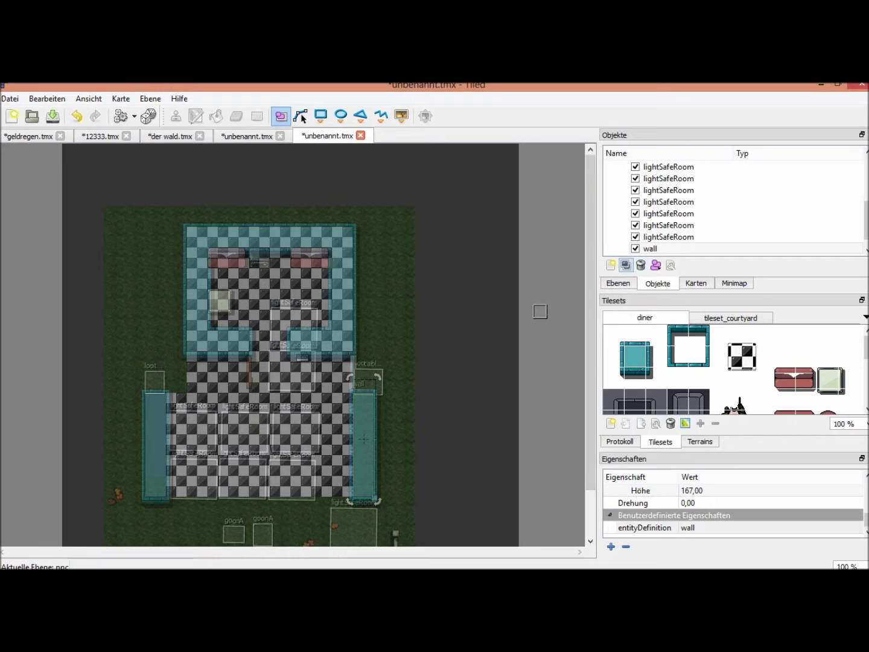
# - Duplicate the wall object several times, placing copies on the lower room's left and right teal walls and leaving two spares beside the map
pyautogui.click(625, 265)
pyautogui.moveTo(363, 439); pyautogui.dragTo(449, 446)
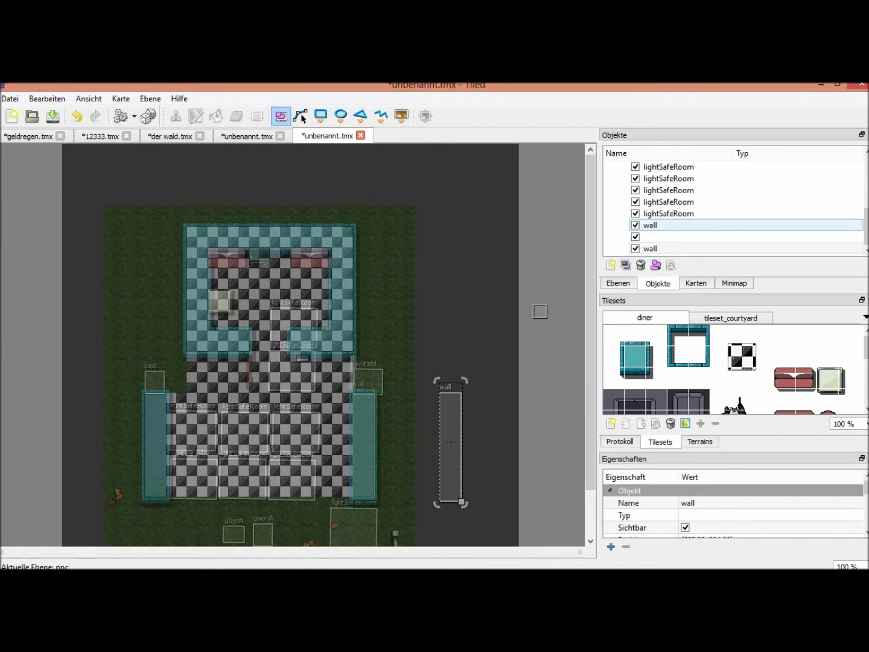
pyautogui.click(687, 248)
pyautogui.press('Return')
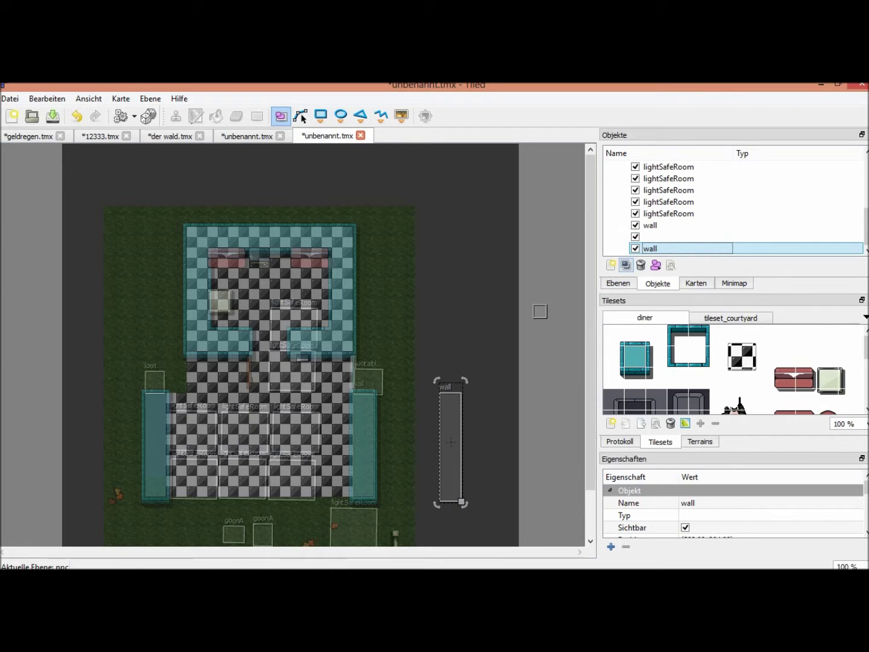
pyautogui.click(626, 265)
pyautogui.moveTo(449, 447); pyautogui.dragTo(156, 441)
pyautogui.hotkey('ctrl', 'd')
pyautogui.click(626, 264)
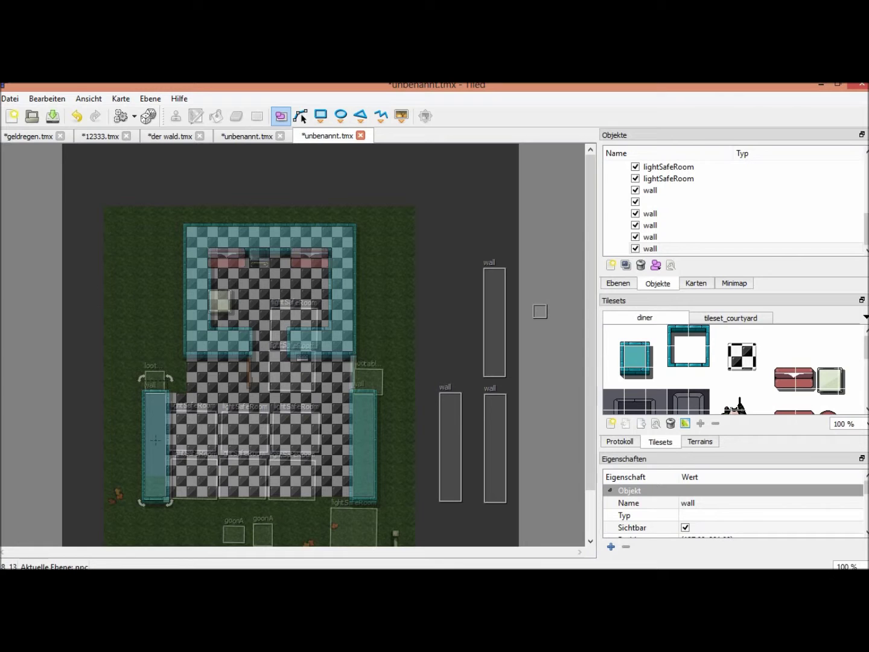
pyautogui.moveTo(450, 439); pyautogui.dragTo(364, 439)
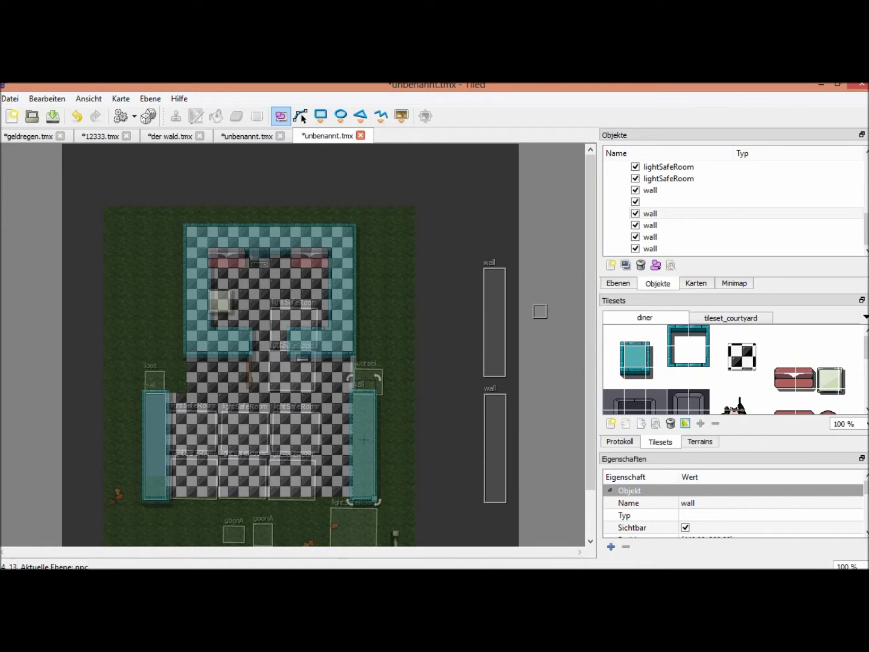
# - Place the two spare wall objects over the upper room's right and left teal walls and lengthen them to fit
pyautogui.moveTo(495, 323); pyautogui.dragTo(343, 272)
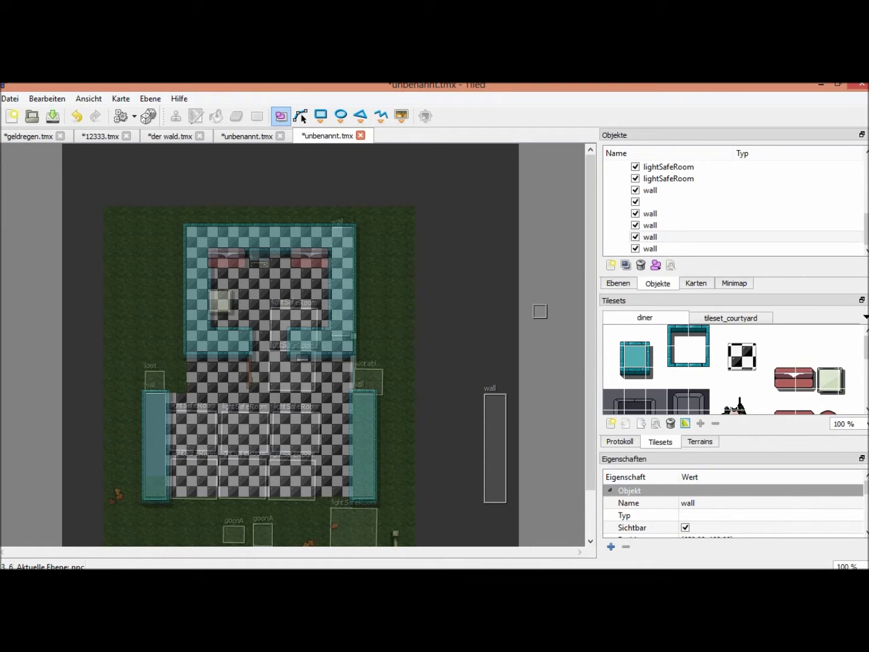
pyautogui.moveTo(353, 335); pyautogui.dragTo(354, 352)
pyautogui.moveTo(495, 448); pyautogui.dragTo(195, 279)
pyautogui.moveTo(207, 333); pyautogui.dragTo(210, 356)
pyautogui.keyDown('ctrl'); pyautogui.scroll(3, 213, 356); pyautogui.keyUp('ctrl')
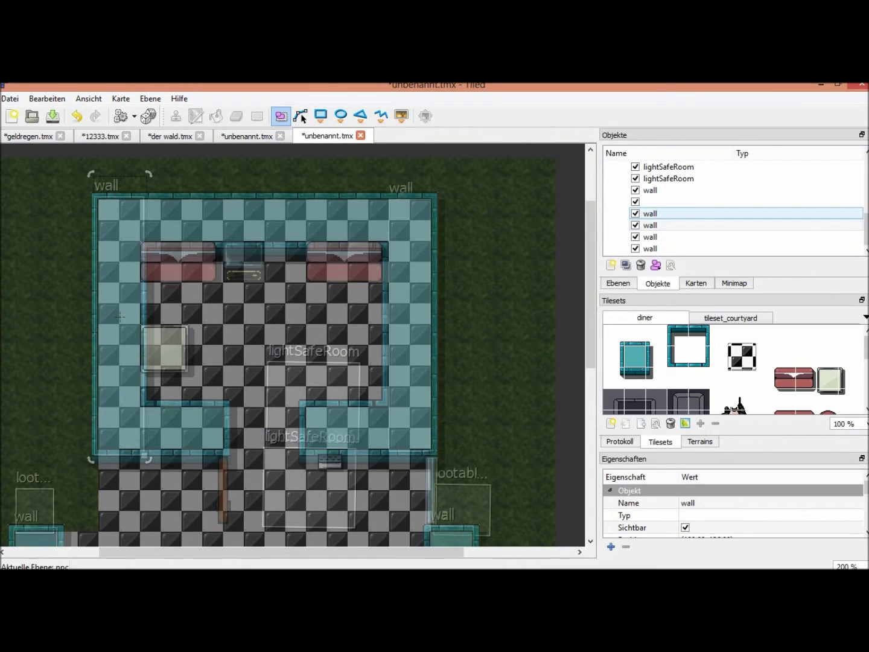
pyautogui.press('Down')
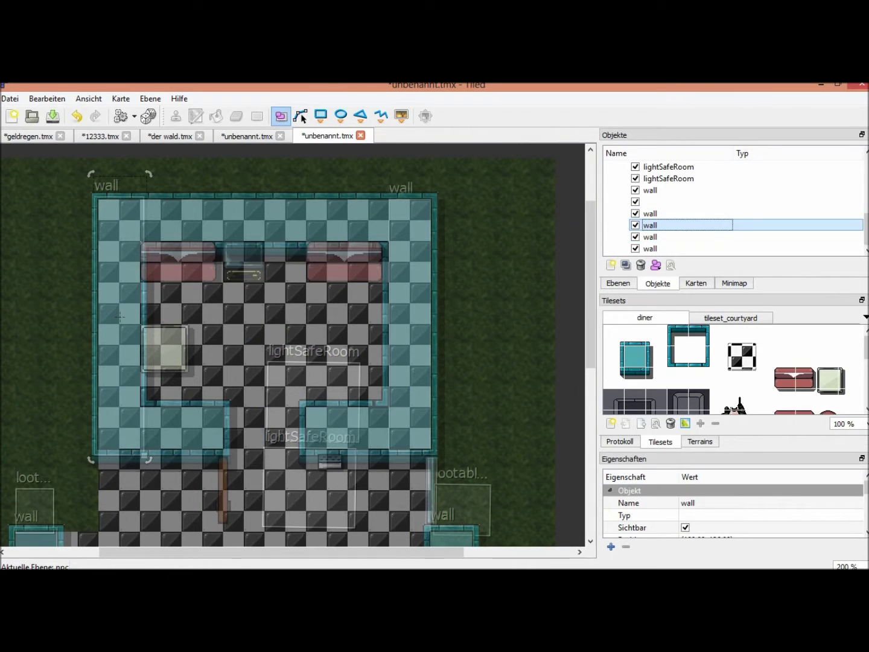
# - Duplicate the upper room's left wall object and reshape the copy to cover the teal wall along the room's upper edge
pyautogui.click(625, 265)
pyautogui.moveTo(120, 314); pyautogui.dragTo(501, 300)
pyautogui.moveTo(524, 440); pyautogui.dragTo(399, 244)
pyautogui.keyDown('shift'); pyautogui.click(287, 209); pyautogui.keyUp('shift')
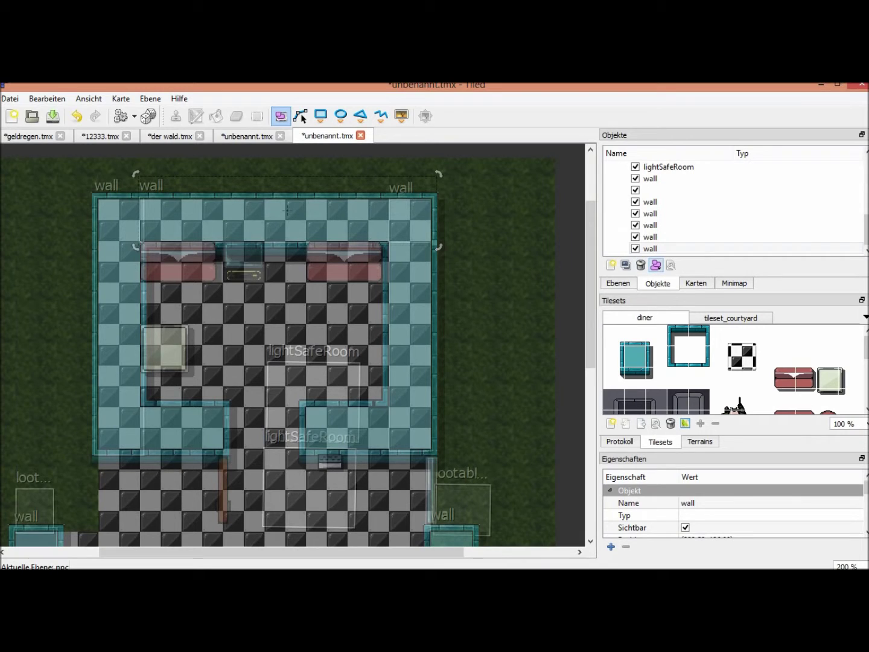
pyautogui.click(655, 265)
pyautogui.click(656, 265)
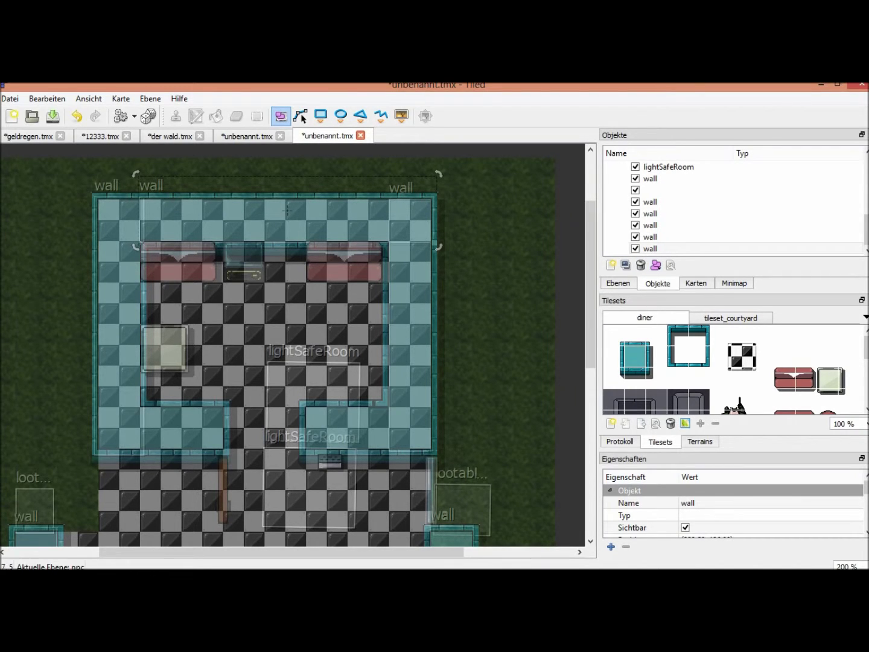
# - Duplicate the wall object along the upper edge, reshape the copy into an upright strip and place it over the upper room's right teal wall
pyautogui.click(626, 264)
pyautogui.moveTo(367, 218); pyautogui.dragTo(491, 280)
pyautogui.moveTo(559, 306); pyautogui.dragTo(310, 459)
pyautogui.moveTo(288, 360); pyautogui.dragTo(409, 287)
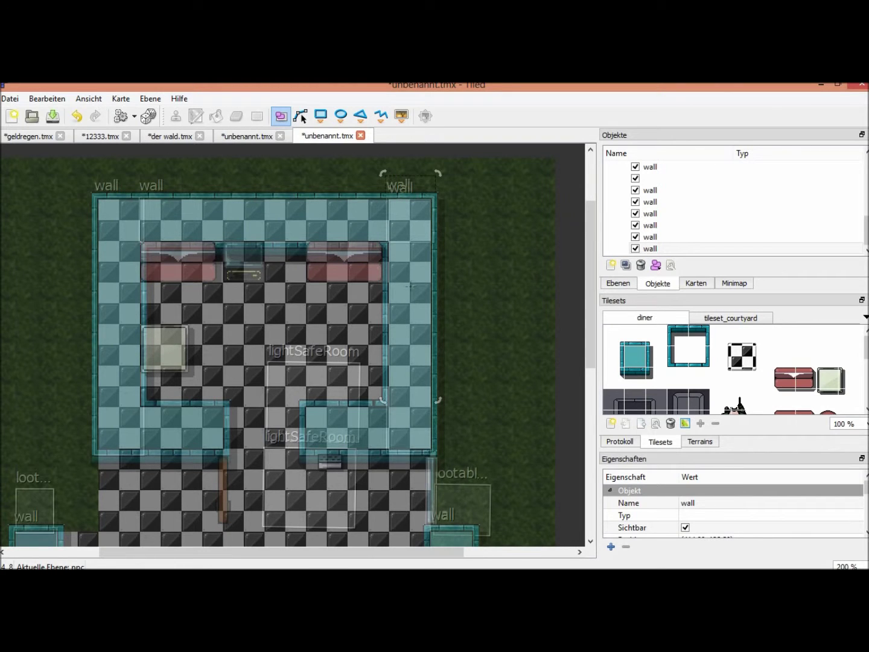
pyautogui.click(507, 326)
# - Delete the unnamed object listed among the wall objects of the npc layer
pyautogui.moveTo(507, 326); pyautogui.dragTo(549, 199, button='middle')
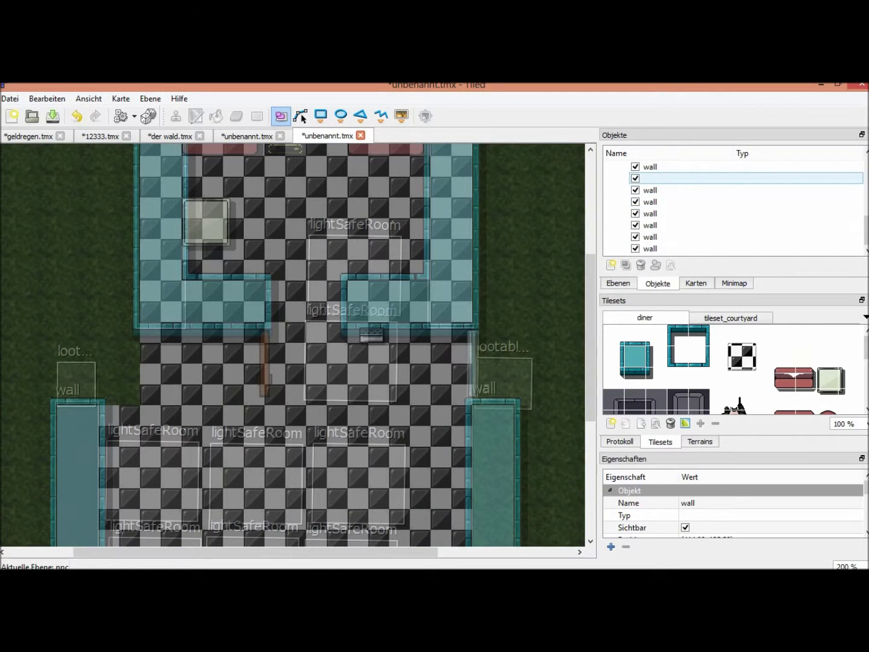
pyautogui.click(688, 177)
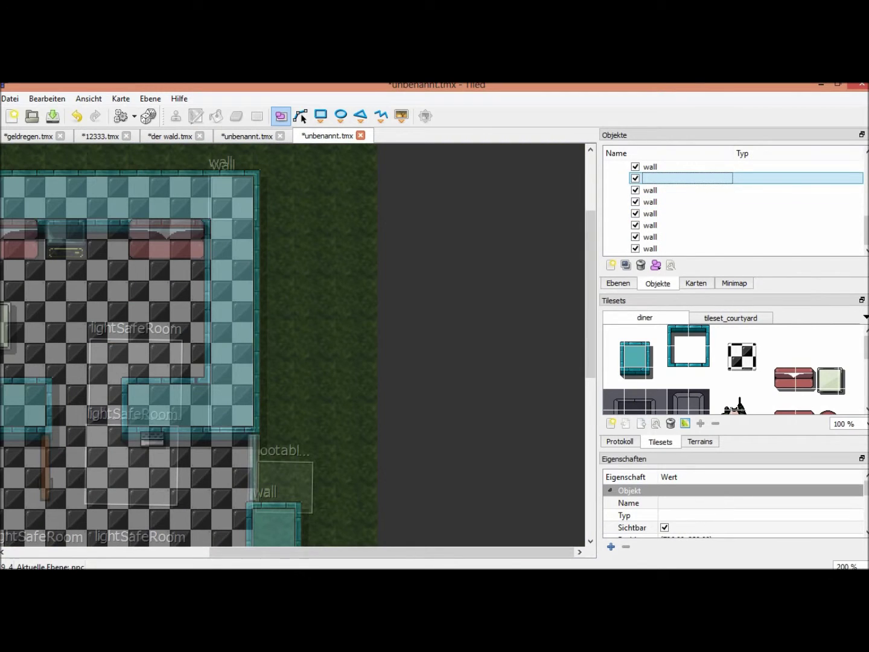
pyautogui.press('Delete')
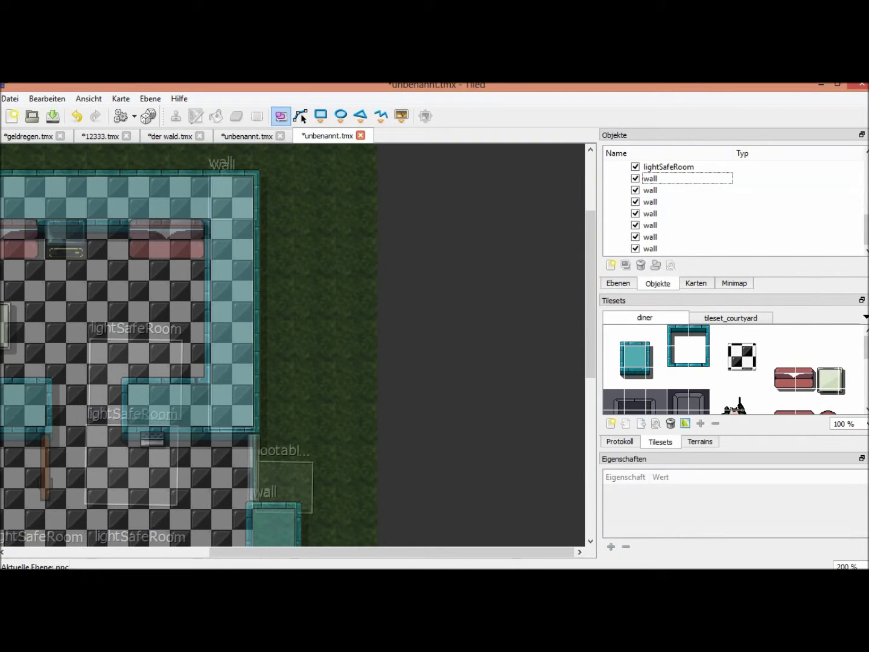
# - Duplicate the lower room's right wall object, shrink the copy and place it over the small post in the map's lower-right corner
pyautogui.scroll(-1, 292, 344)
pyautogui.scroll(1, 292, 345)
pyautogui.moveTo(169, 446); pyautogui.dragTo(459, 248, button='middle')
pyautogui.moveTo(482, 495); pyautogui.dragTo(404, 355, button='middle')
pyautogui.moveTo(404, 264); pyautogui.dragTo(340, 250, button='middle')
pyautogui.click(423, 251)
pyautogui.click(625, 264)
pyautogui.moveTo(423, 252); pyautogui.dragTo(509, 301)
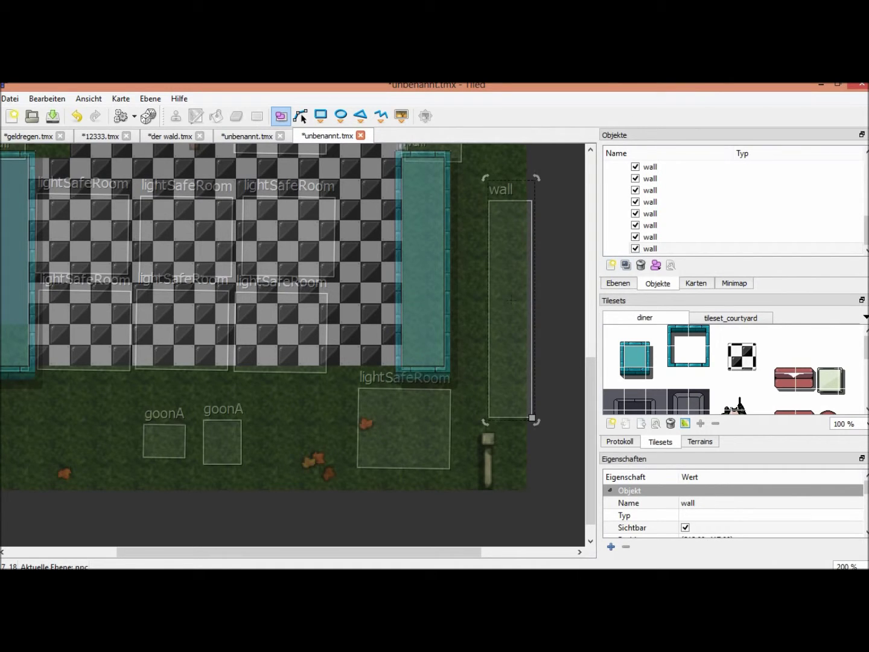
pyautogui.moveTo(531, 418); pyautogui.dragTo(496, 201)
pyautogui.moveTo(492, 247); pyautogui.dragTo(488, 459)
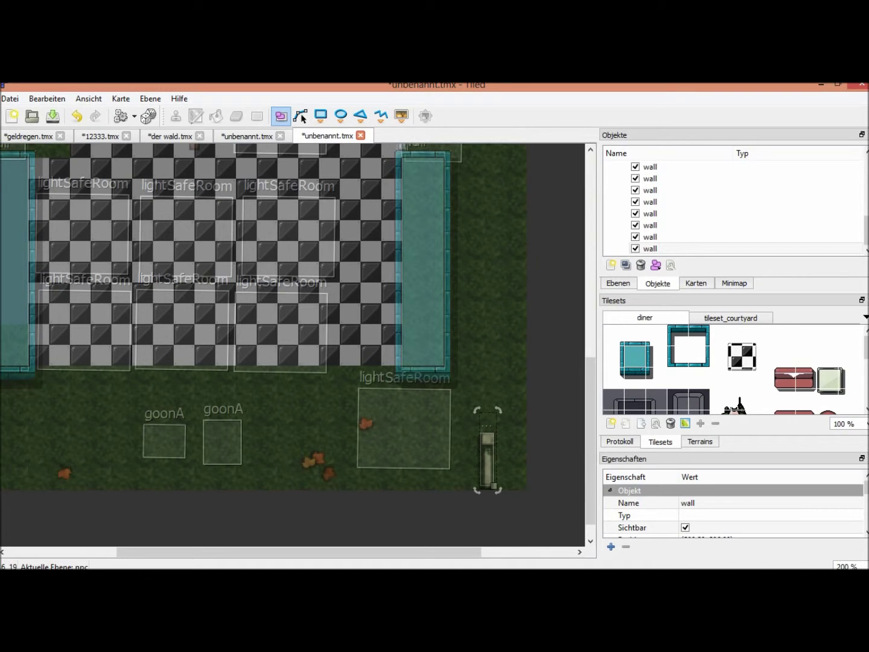
# - Duplicate the lower room's right wall object and stretch the copy into a tall strip just outside the map's right edge
pyautogui.keyDown('ctrl'); pyautogui.scroll(-2, 293, 345); pyautogui.keyUp('ctrl')
pyautogui.click(365, 385)
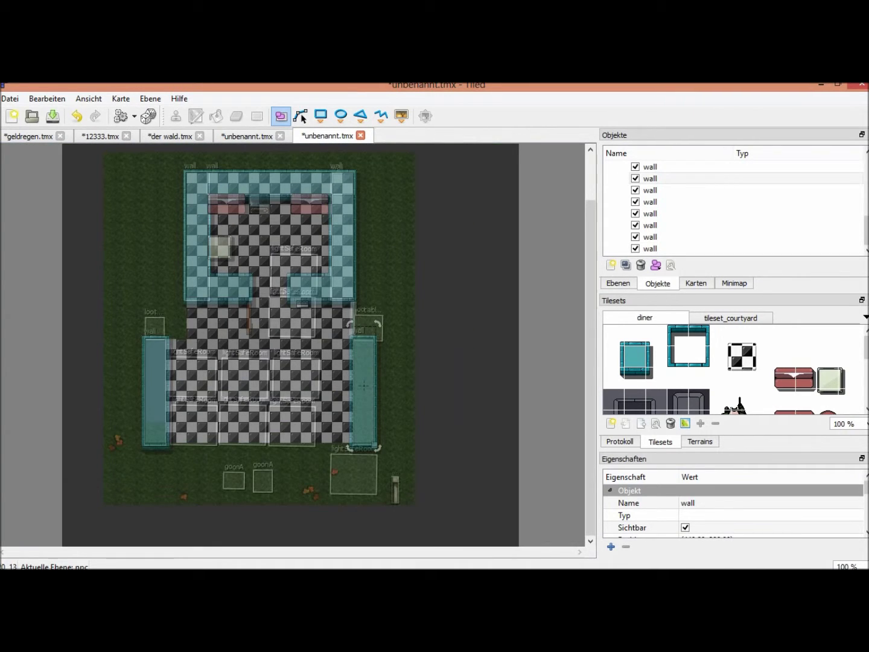
pyautogui.click(625, 265)
pyautogui.moveTo(368, 432); pyautogui.dragTo(432, 489)
pyautogui.moveTo(426, 444); pyautogui.dragTo(425, 205)
pyautogui.moveTo(435, 260); pyautogui.dragTo(431, 528)
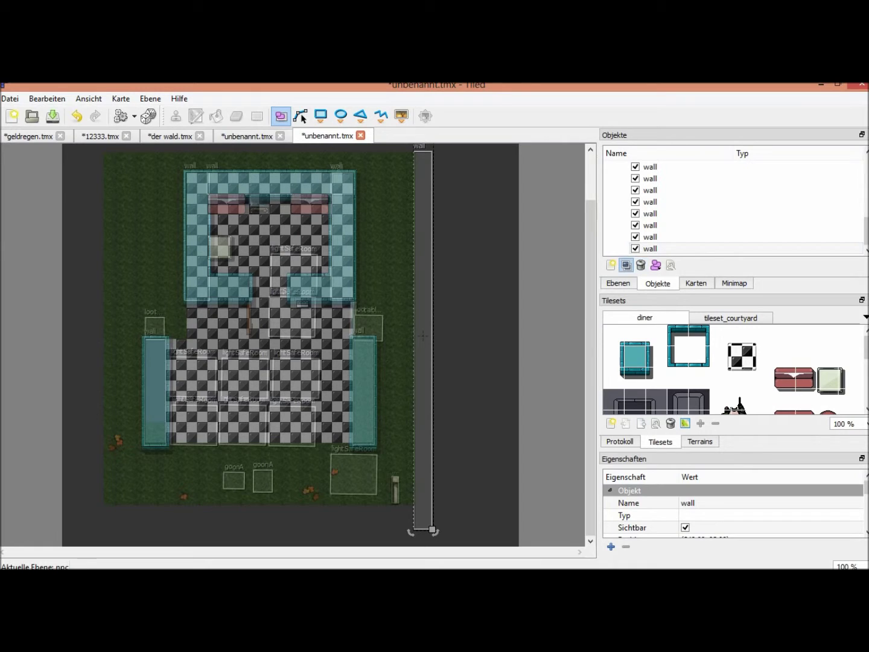
# - Duplicate the tall wall strip and place the copy just outside the map's left edge
pyautogui.click(625, 265)
pyautogui.moveTo(423, 374); pyautogui.dragTo(94, 372)
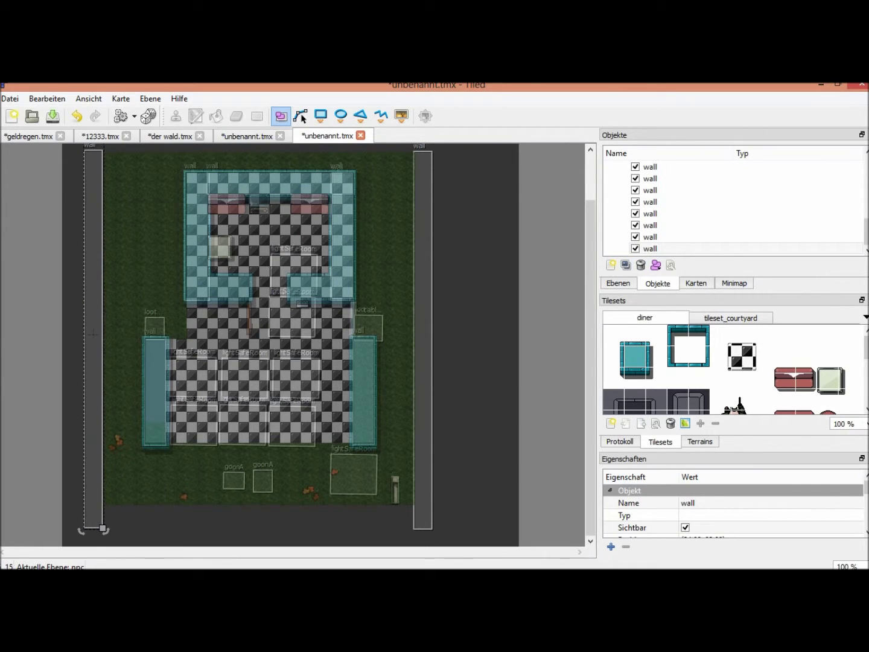
pyautogui.click(123, 334)
# - Duplicate the wall strip at the map's right edge and reshape the copy into a horizontal strip spanning the map's lower edge
pyautogui.click(423, 334)
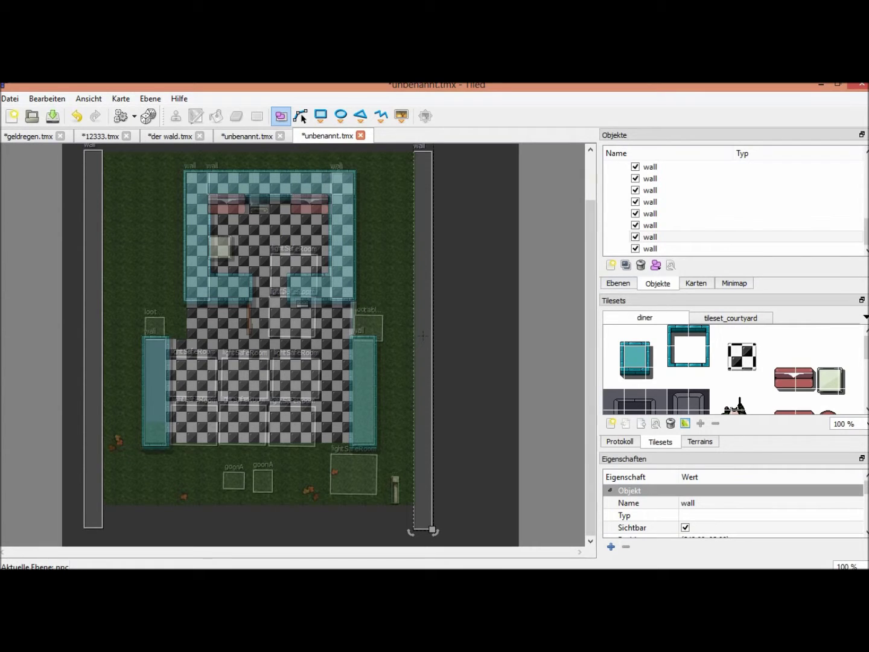
pyautogui.click(627, 264)
pyautogui.moveTo(422, 350); pyautogui.dragTo(454, 349)
pyautogui.moveTo(464, 529); pyautogui.dragTo(577, 172)
pyautogui.moveTo(510, 158); pyautogui.dragTo(165, 512)
pyautogui.click(165, 513)
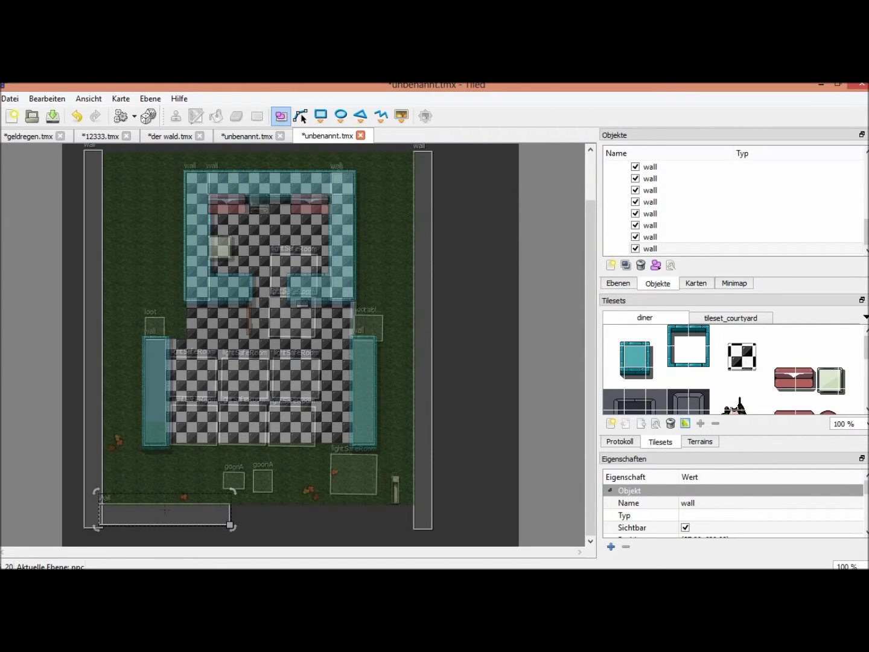
pyautogui.moveTo(230, 524); pyautogui.dragTo(413, 523)
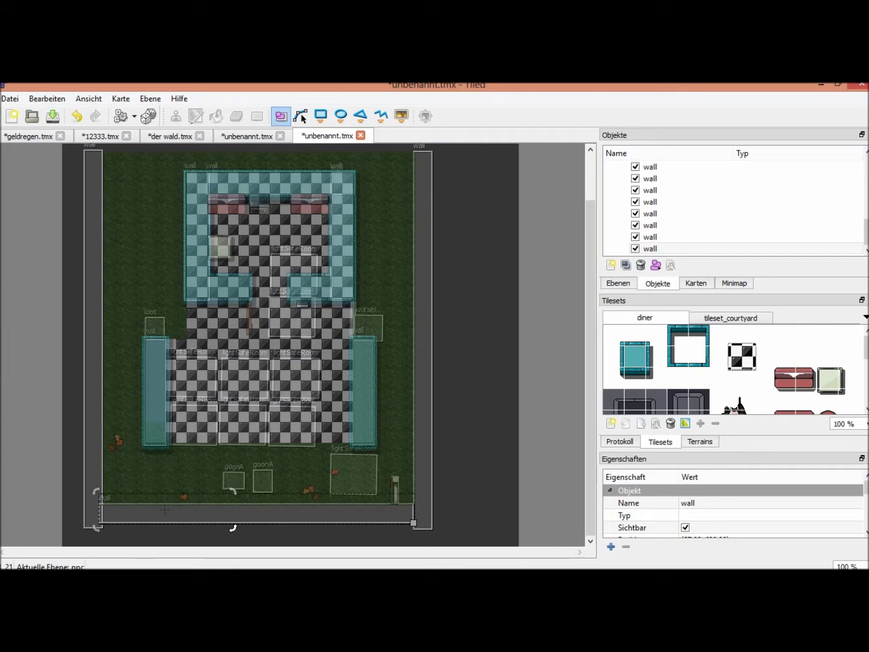
# - Duplicate the horizontal wall strip and place the copy along the map's upper edge
pyautogui.click(467, 440)
pyautogui.click(650, 248)
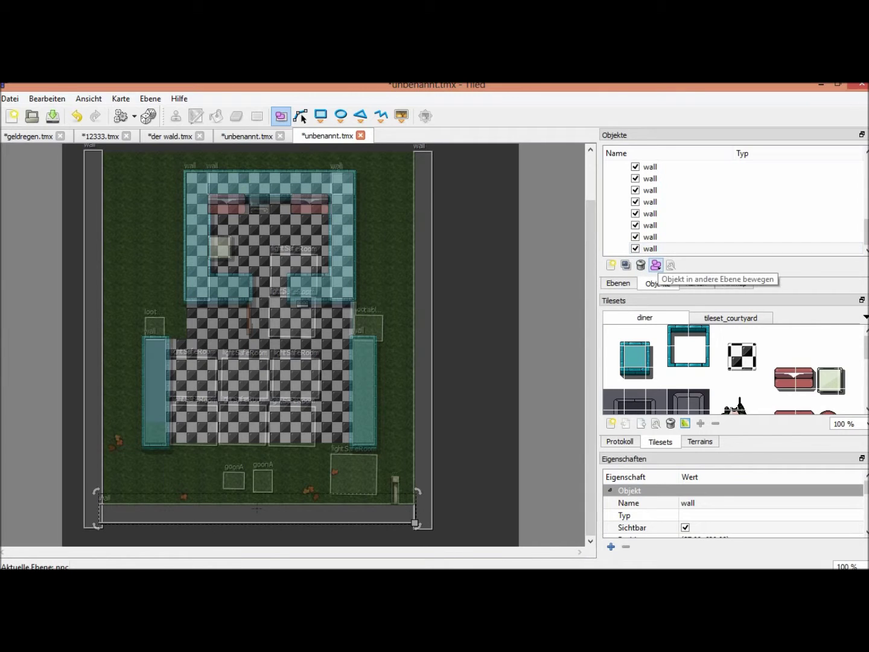
pyautogui.click(625, 265)
pyautogui.moveTo(343, 514); pyautogui.dragTo(341, 146)
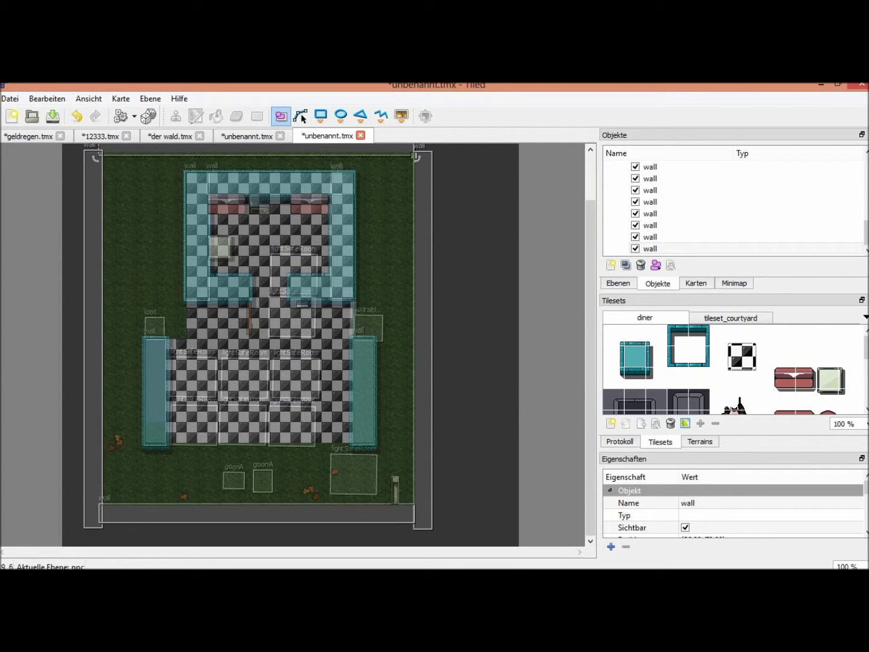
pyautogui.click(269, 231)
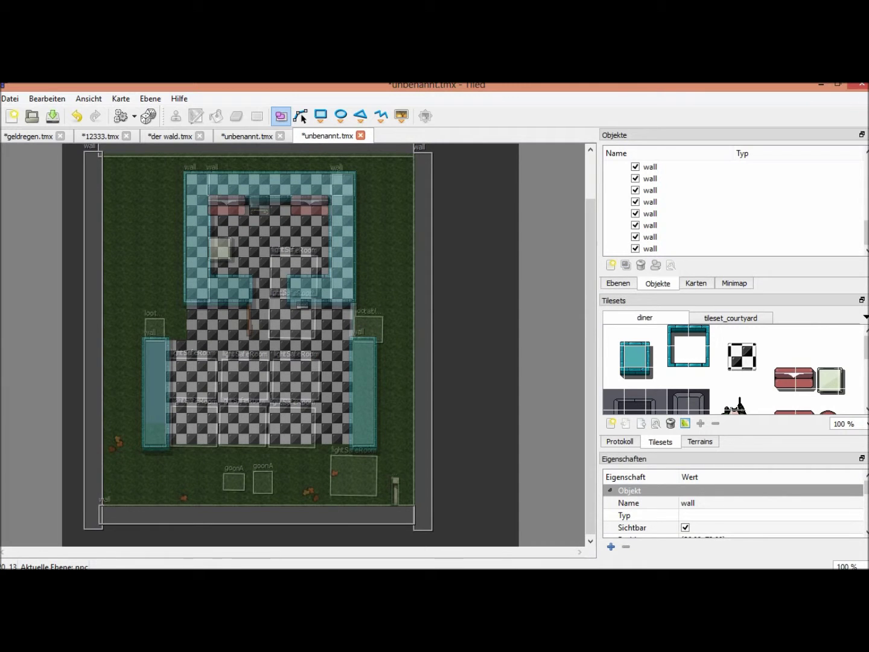
# - Move the lightSafeRoom object on the grass below the lower room slightly left and down, clear of the goonA objects
pyautogui.hotkey('ctrl', '+')
pyautogui.moveTo(71, 445); pyautogui.dragTo(120, 352, button='middle')
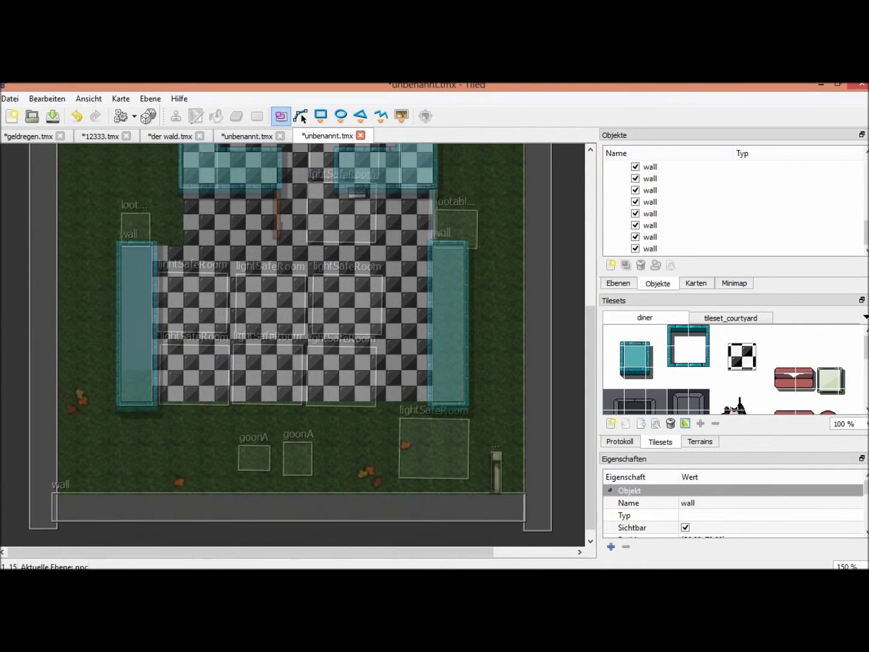
pyautogui.click(434, 448)
pyautogui.moveTo(434, 448); pyautogui.dragTo(384, 455)
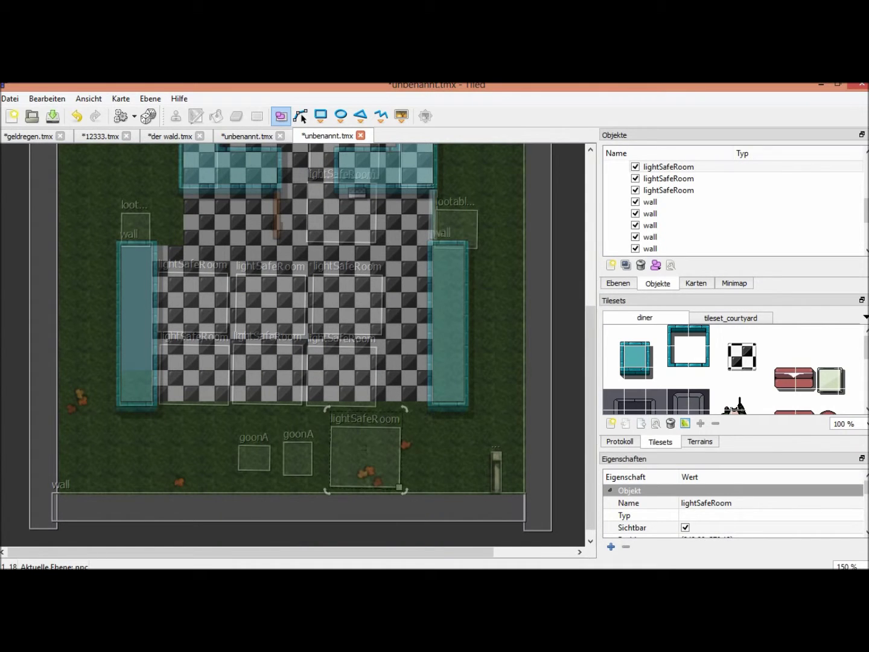
pyautogui.click(297, 459)
pyautogui.click(254, 457)
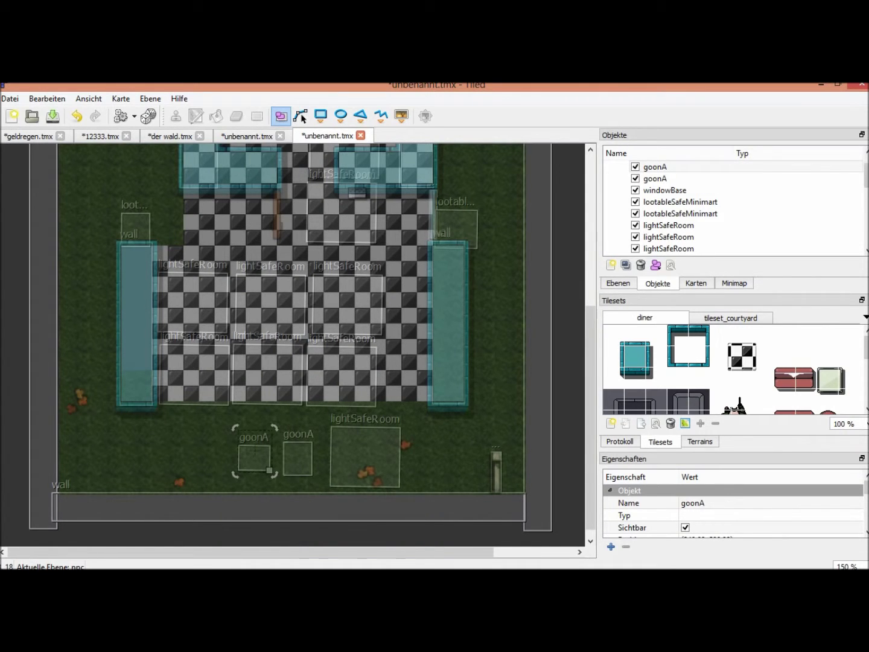
pyautogui.click(365, 456)
pyautogui.moveTo(365, 456); pyautogui.dragTo(410, 459)
pyautogui.click(477, 422)
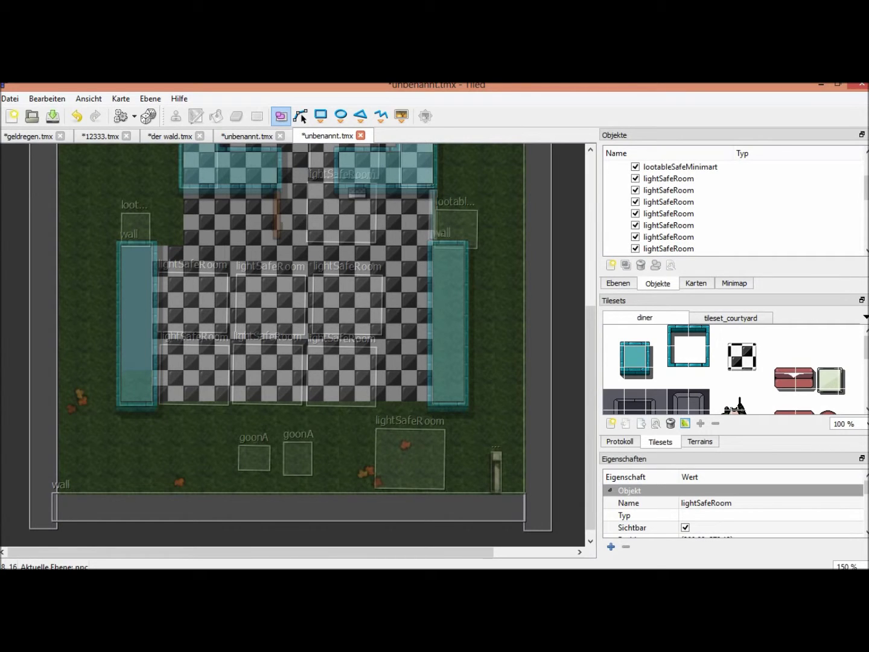
# - Move the right lootableSafeMinimart object farther out onto the grass, away from the windowBase object
pyautogui.moveTo(457, 230); pyautogui.dragTo(472, 225)
pyautogui.click(433, 209)
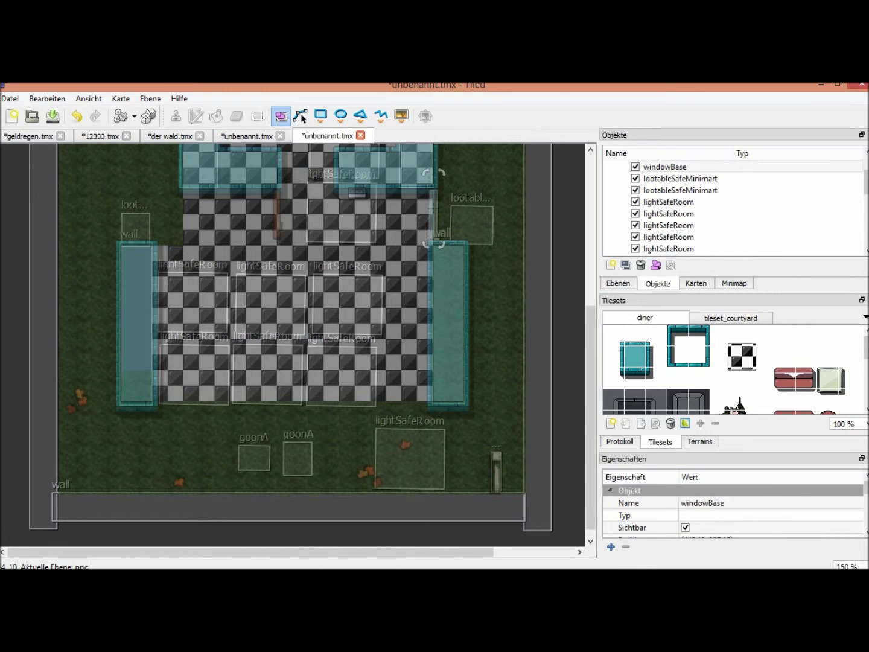
pyautogui.click(537, 240)
pyautogui.click(298, 457)
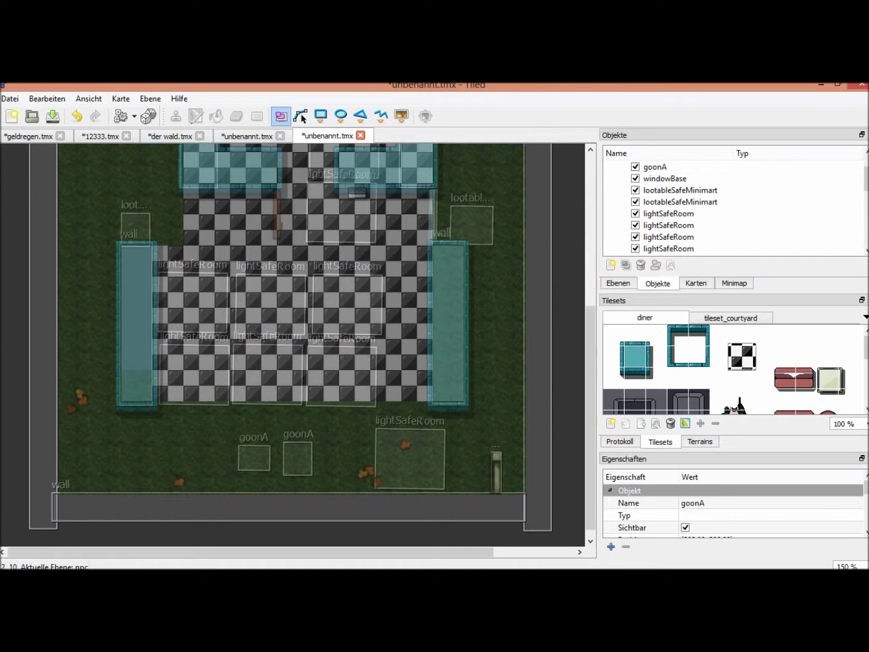
# - Switch to the other unbenannt.tmx map and copy the name of its carDodgyVan object
pyautogui.click(246, 135)
pyautogui.moveTo(326, 398)
pyautogui.mouseDown(button='middle')
pyautogui.moveTo(237, 291)
pyautogui.moveTo(288, 327)
pyautogui.moveTo(333, 398)
pyautogui.mouseUp(button='middle')
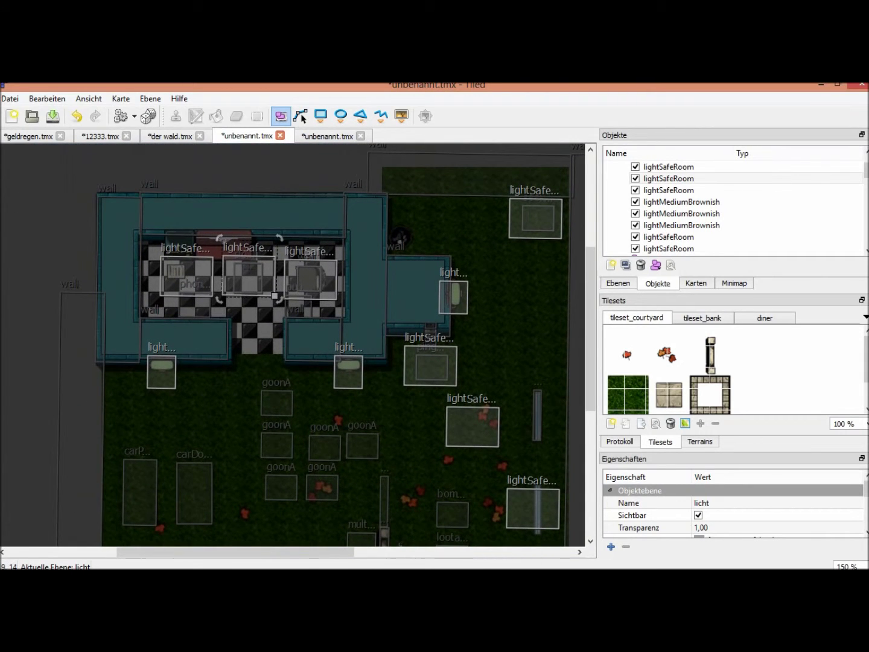
pyautogui.click(681, 225)
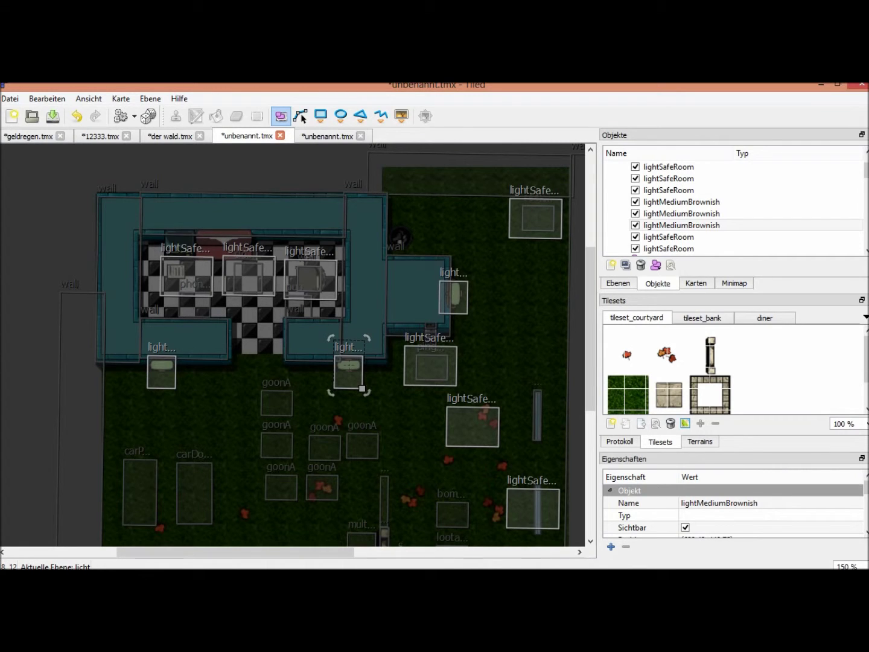
pyautogui.scroll(-3, 314, 326)
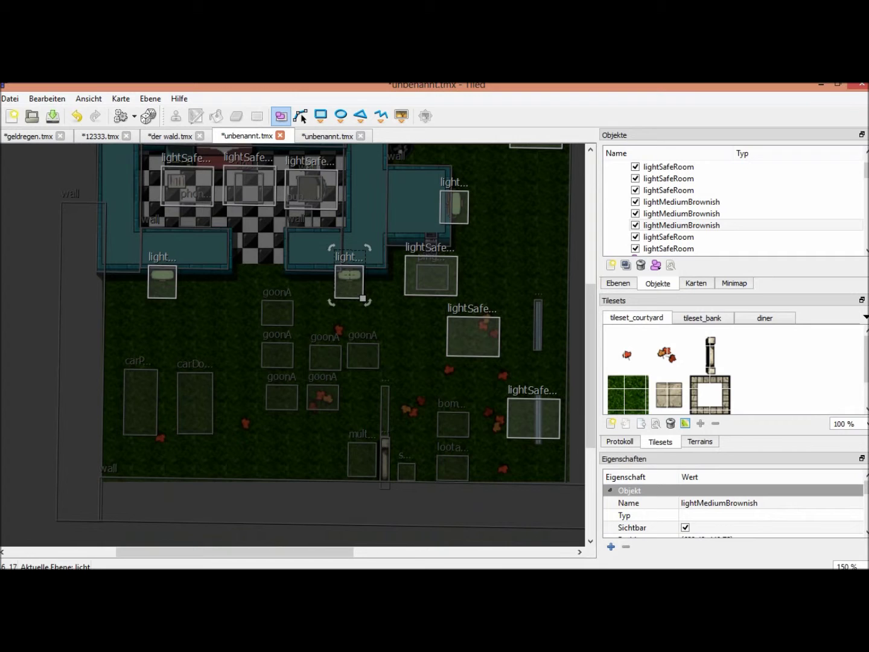
pyautogui.click(194, 403)
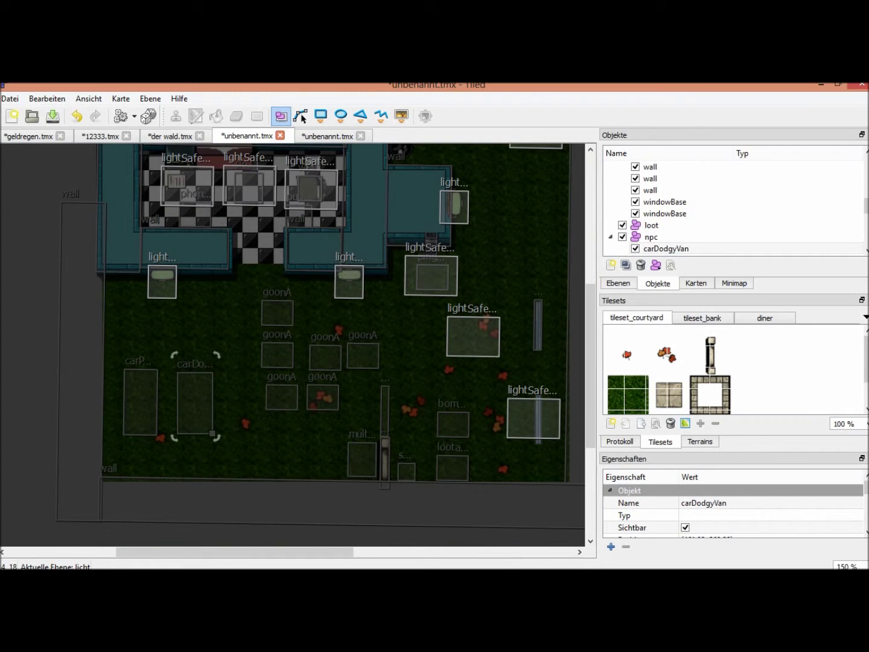
pyautogui.doubleClick(667, 247)
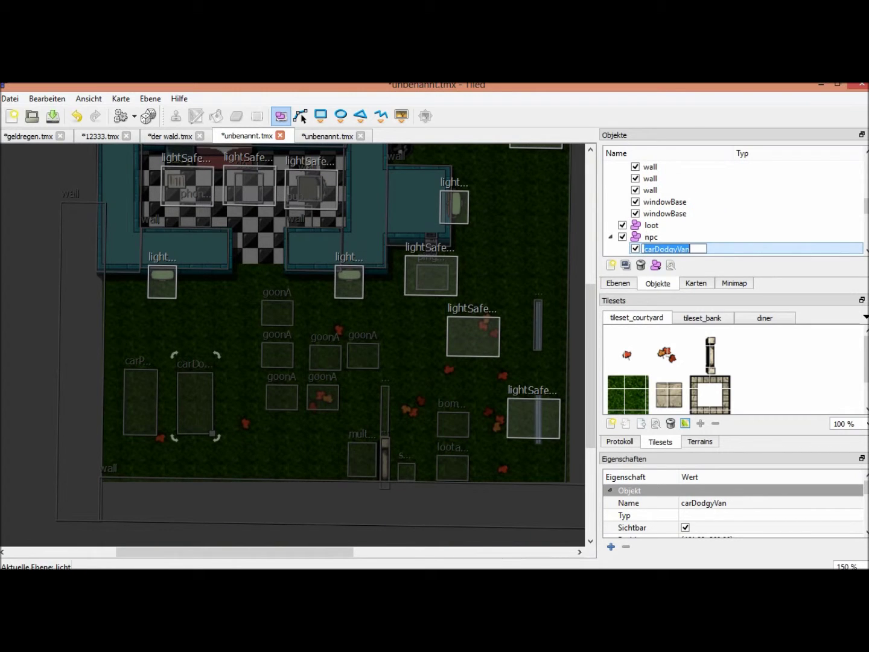
pyautogui.rightClick(667, 247)
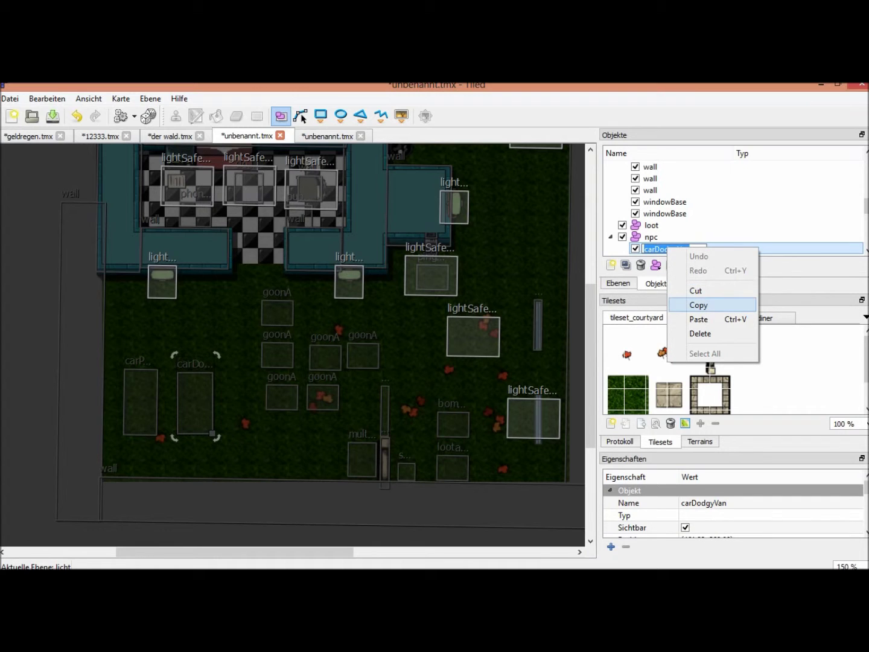
pyautogui.click(698, 305)
# - Return to the diner map, duplicate the right goonA object and place the copy beside it
pyautogui.click(327, 136)
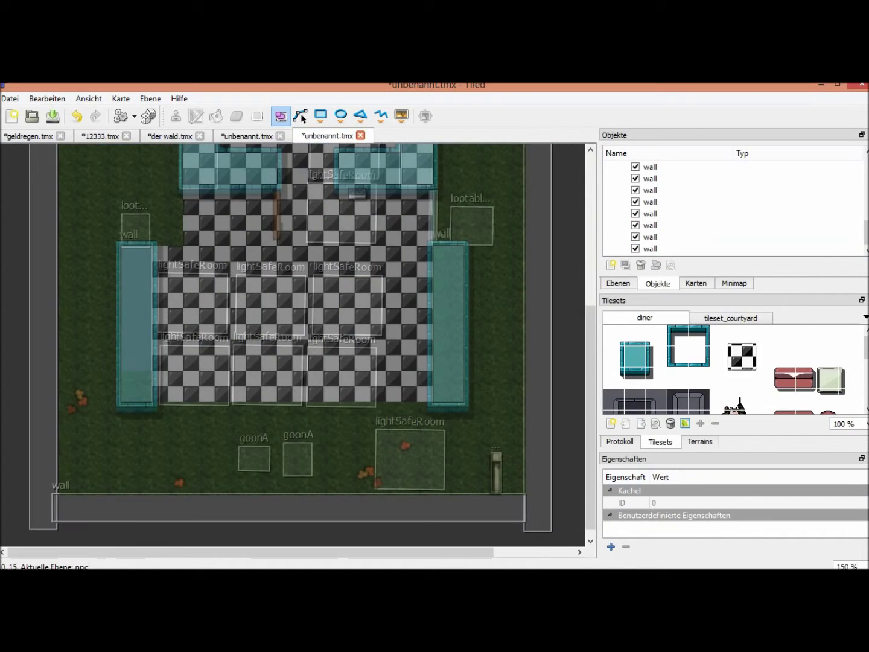
pyautogui.hotkey('ctrl', 'v')
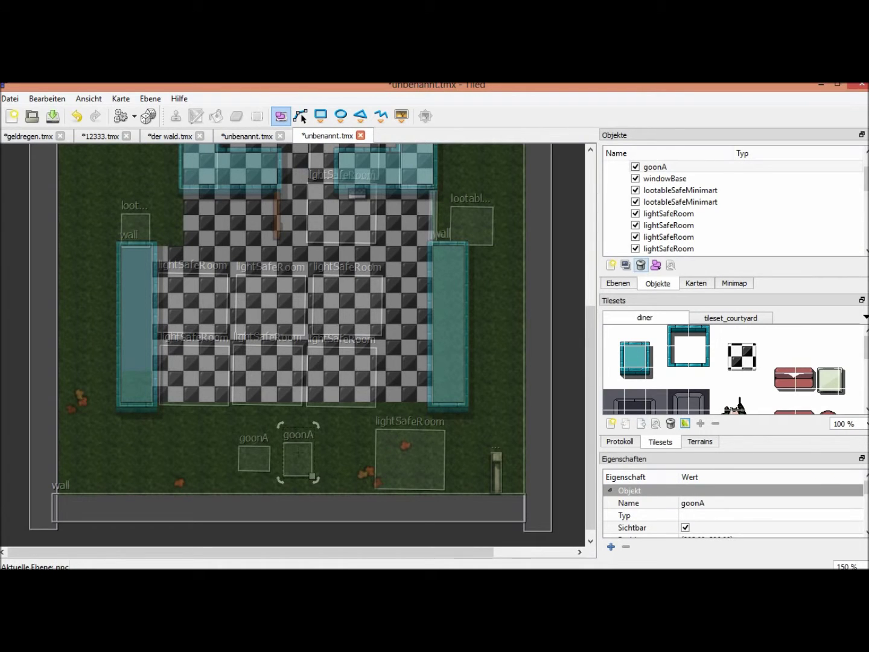
pyautogui.hotkey('ctrl', 'v')
pyautogui.moveTo(380, 461); pyautogui.dragTo(338, 453)
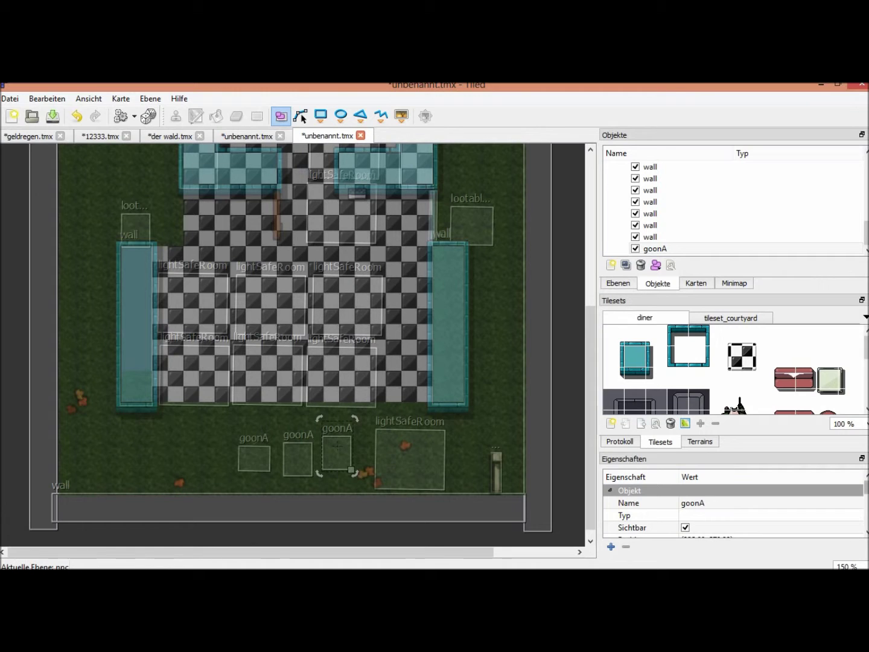
# - Set the entityDefinition property of the new goonA copy to carDodgyVan
pyautogui.moveTo(866, 487); pyautogui.dragTo(865, 519)
pyautogui.doubleClick(693, 528)
pyautogui.rightClick(724, 528)
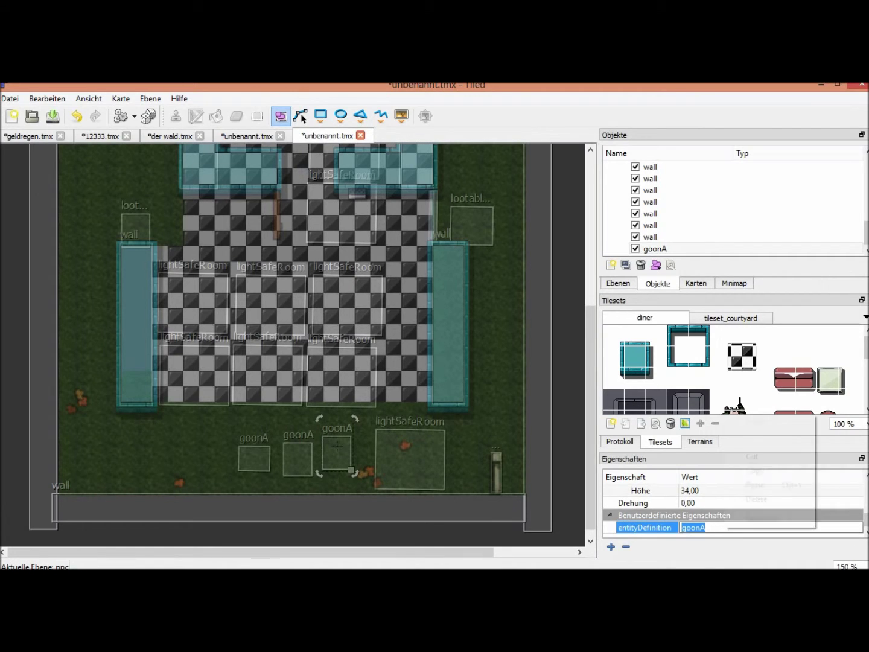
pyautogui.press('Return')
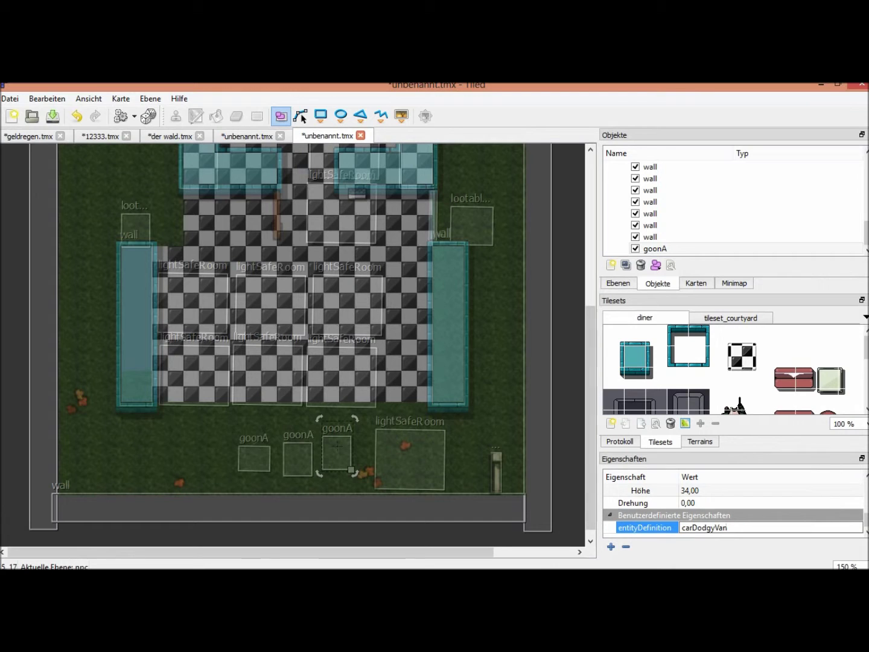
pyautogui.press('Return')
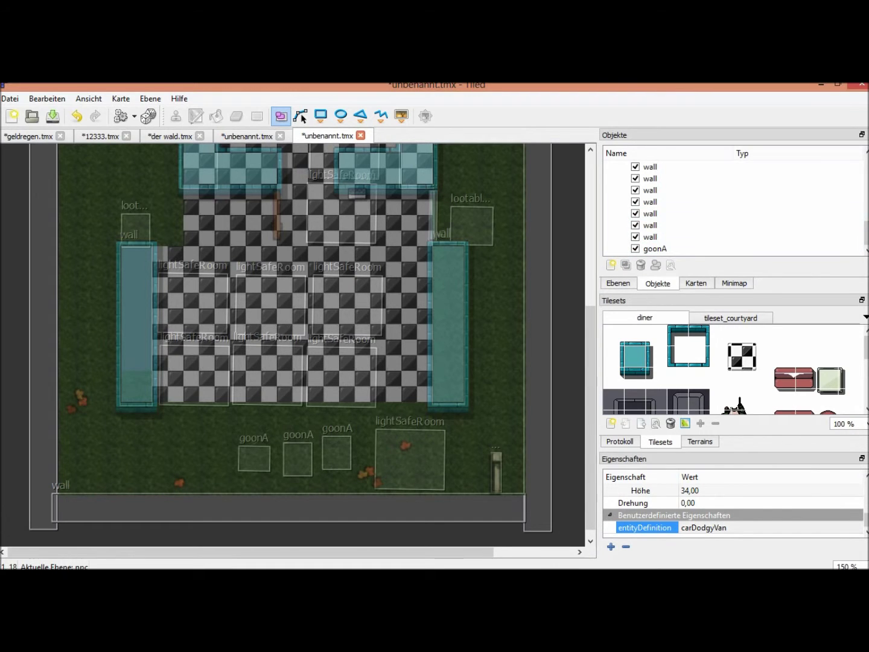
# - Rename the new goonA copy as carDodgyVan
pyautogui.click(336, 452)
pyautogui.doubleClick(655, 248)
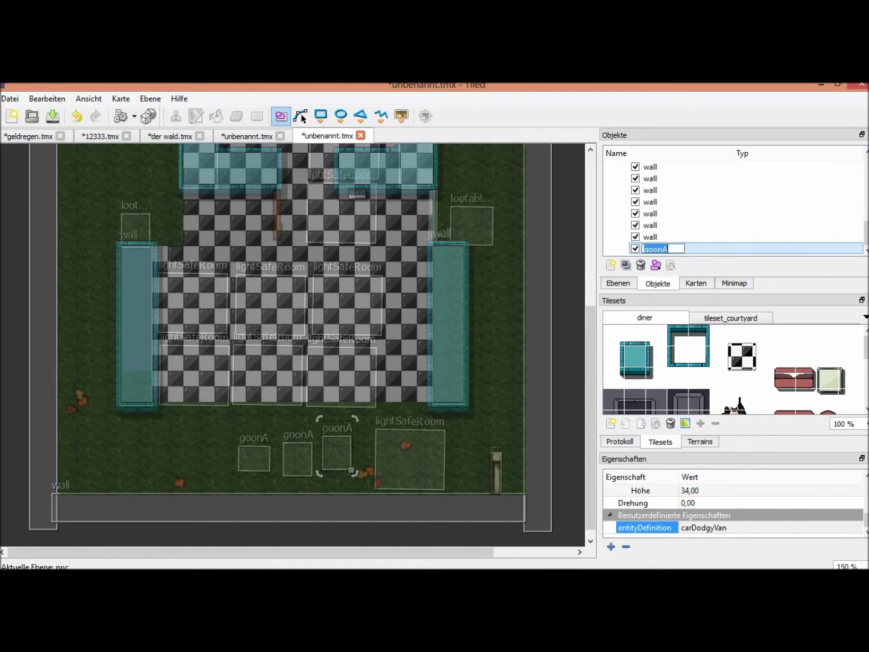
pyautogui.rightClick(666, 248)
pyautogui.click(697, 319)
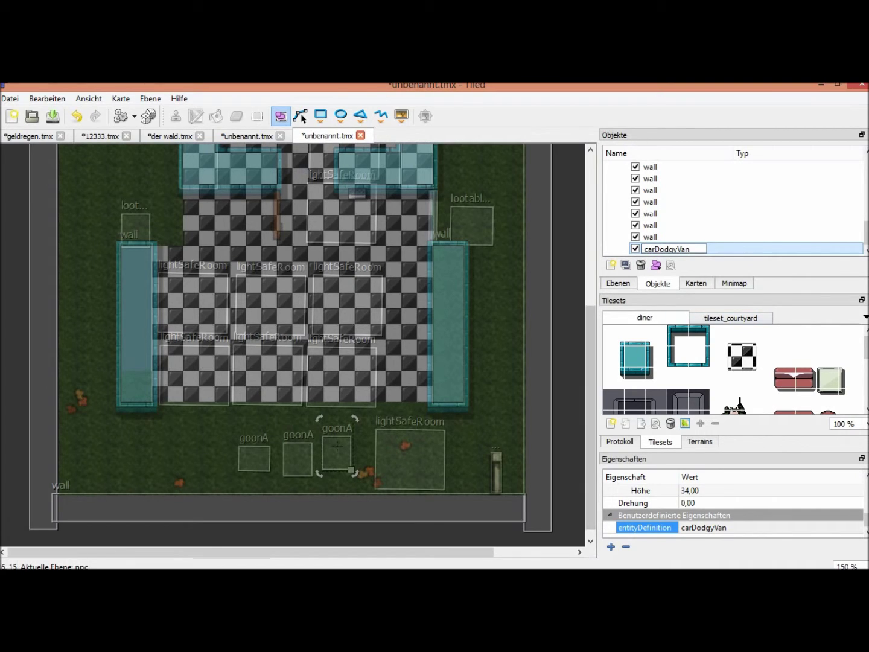
pyautogui.press('Return')
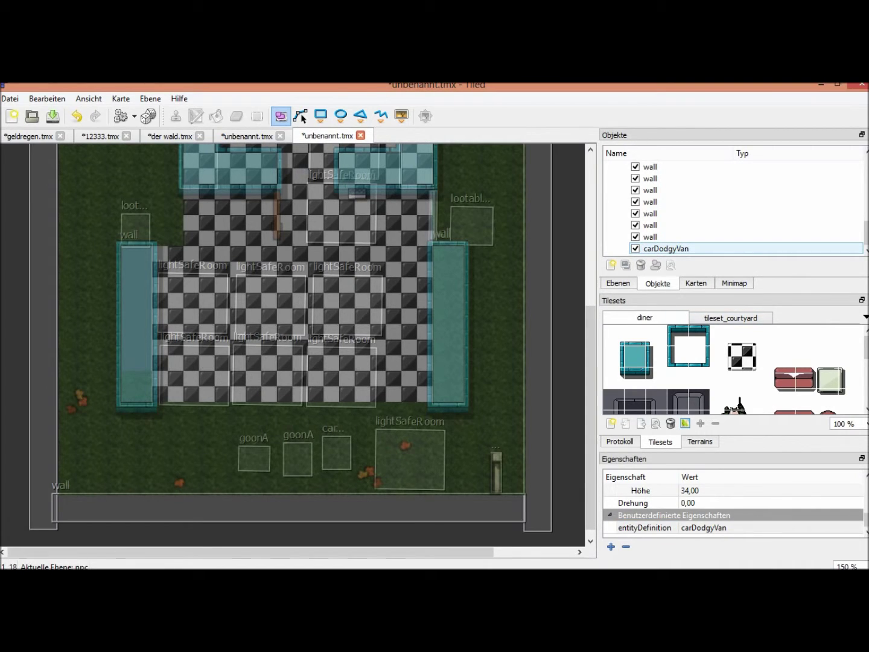
# - Move the carDodgyVan object to the left of the two goonA objects and shift both goonA objects up beside it
pyautogui.moveTo(335, 453); pyautogui.dragTo(205, 440)
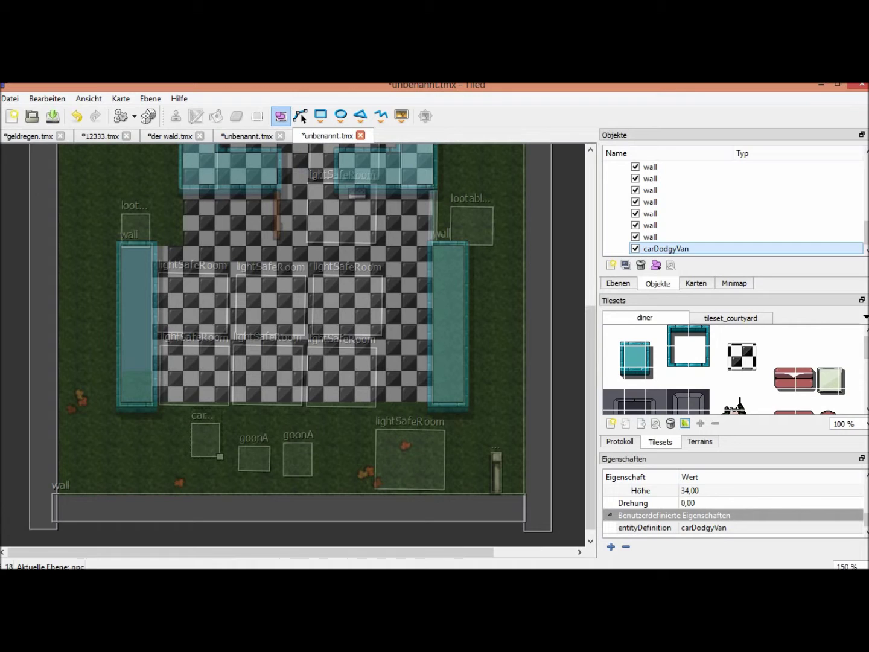
pyautogui.press('Escape')
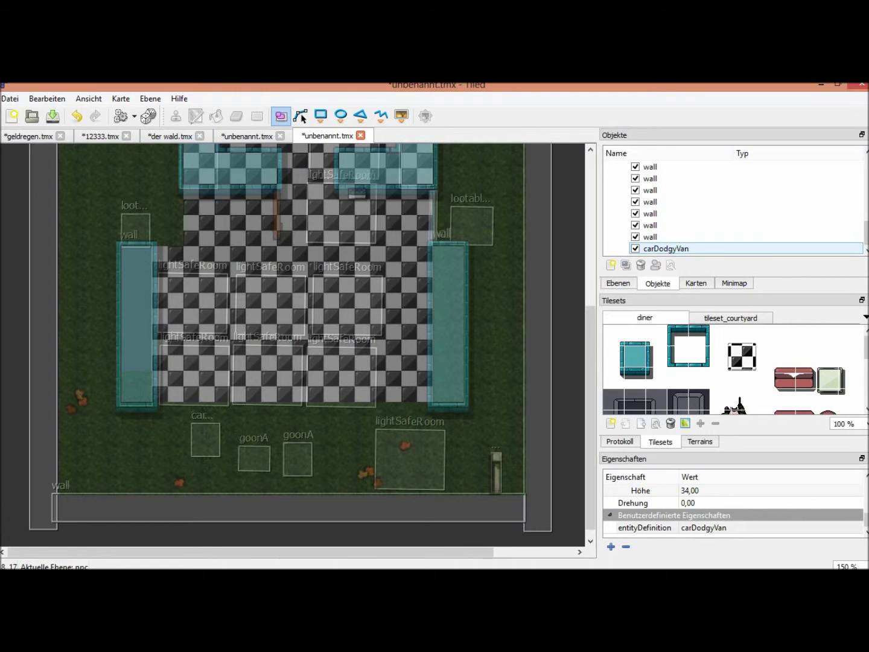
pyautogui.moveTo(254, 459); pyautogui.dragTo(305, 443)
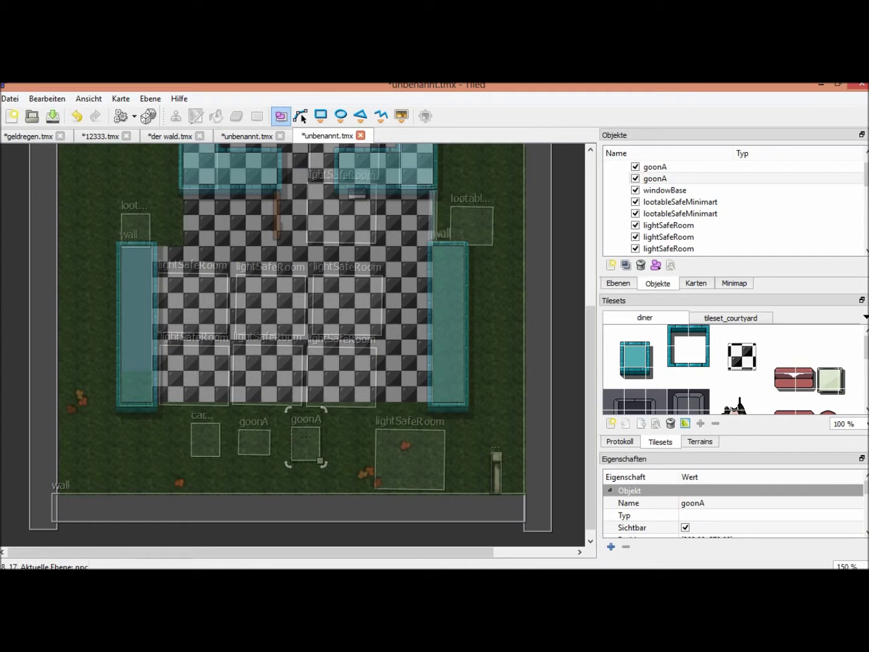
pyautogui.press('Escape')
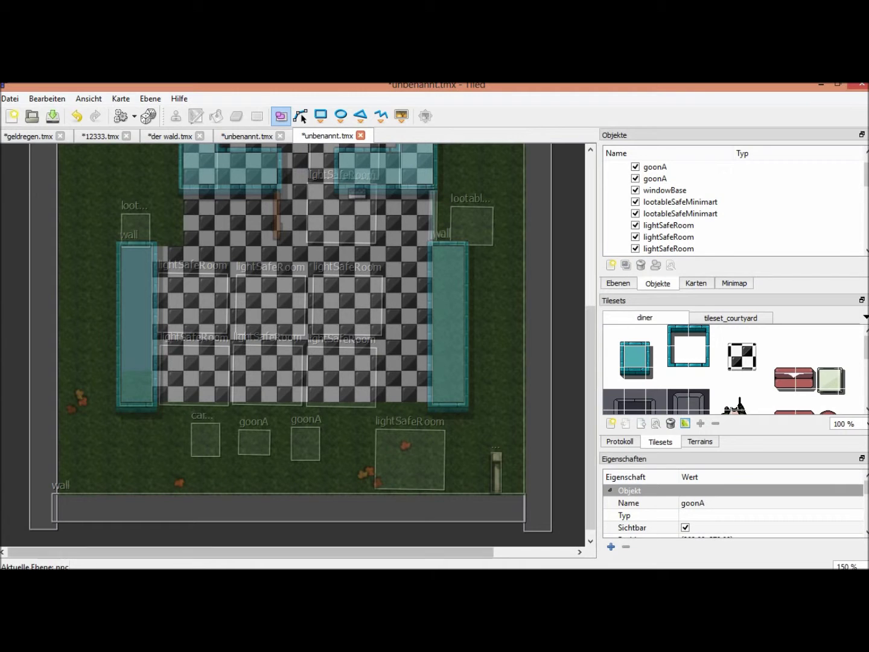
pyautogui.moveTo(166, 353); pyautogui.dragTo(156, 445, button='middle')
pyautogui.scroll(-2, 293, 344)
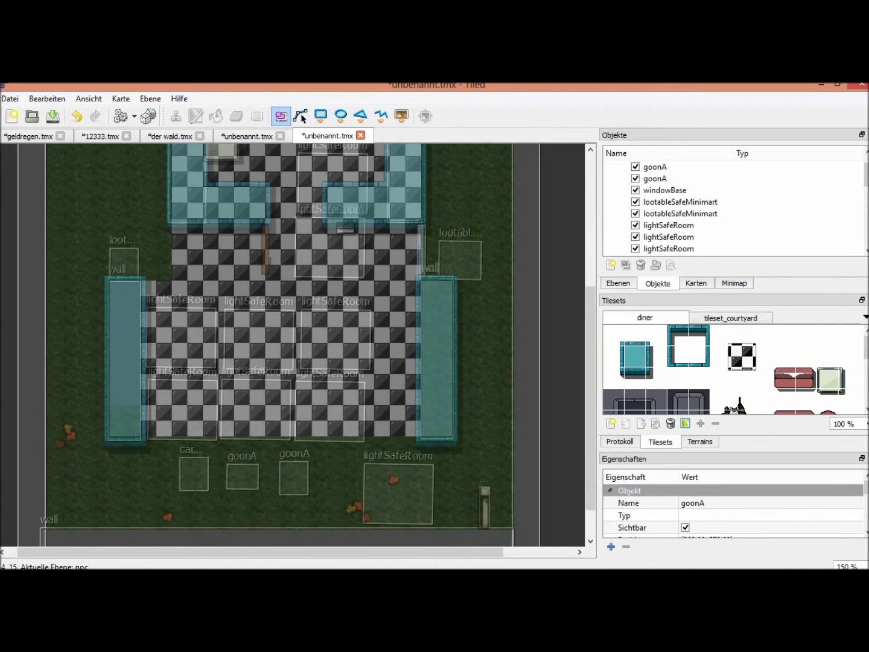
# - In the neighbouring unbenannt.tmx map, move the slowRandomCustomerSpawner from the diner room onto the grass east of the building and copy it
pyautogui.hotkey('ctrl', 'shift', 'Tab')
pyautogui.scroll(2, 293, 344)
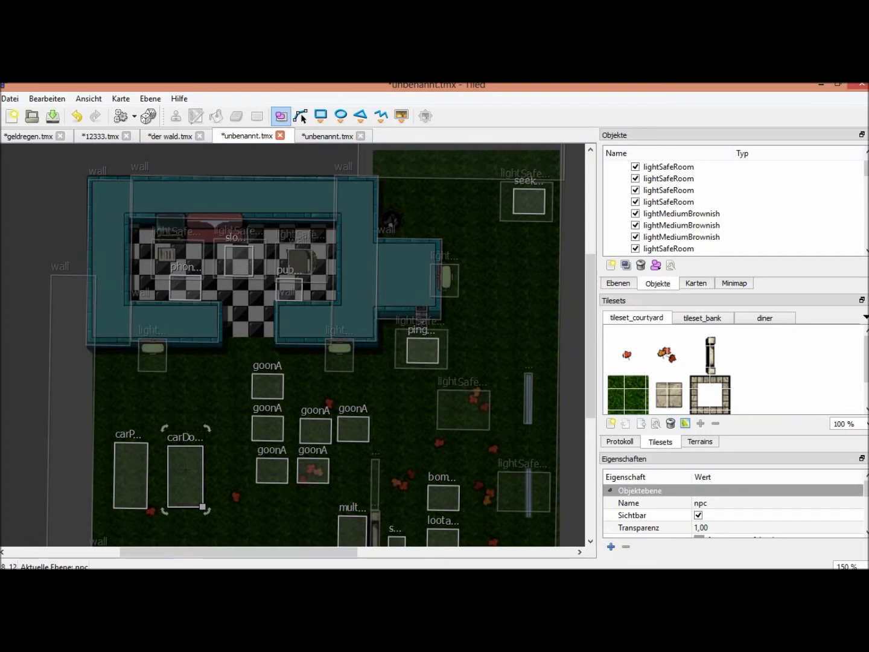
pyautogui.moveTo(234, 243); pyautogui.dragTo(507, 291)
pyautogui.click(239, 260)
pyautogui.rightClick(513, 310)
pyautogui.click(514, 305)
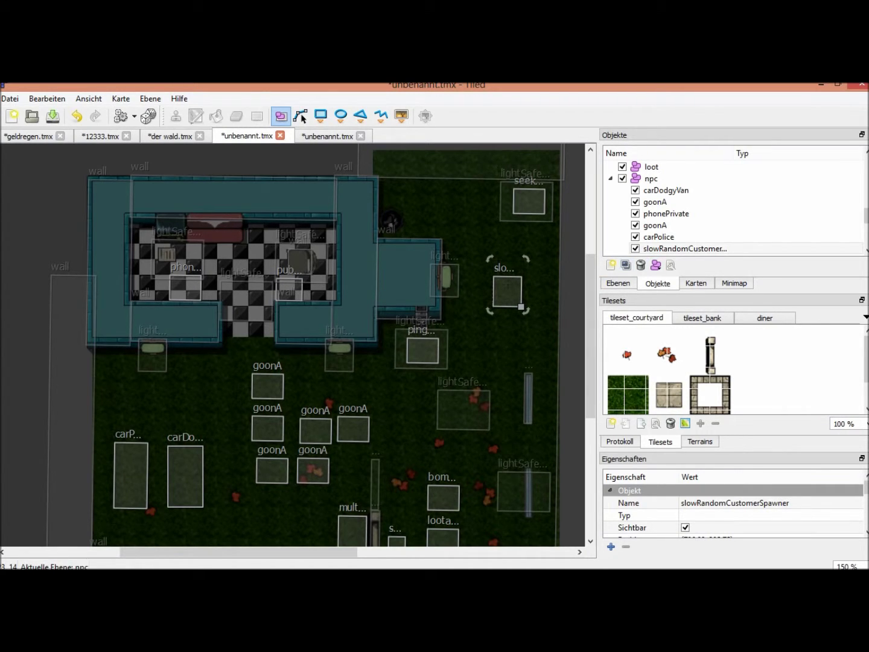
# - Paste the slowRandomCustomerSpawner into the diner map and place it in the upper room, just below the counter between the red benches
pyautogui.hotkey('ctrl', 'Tab')
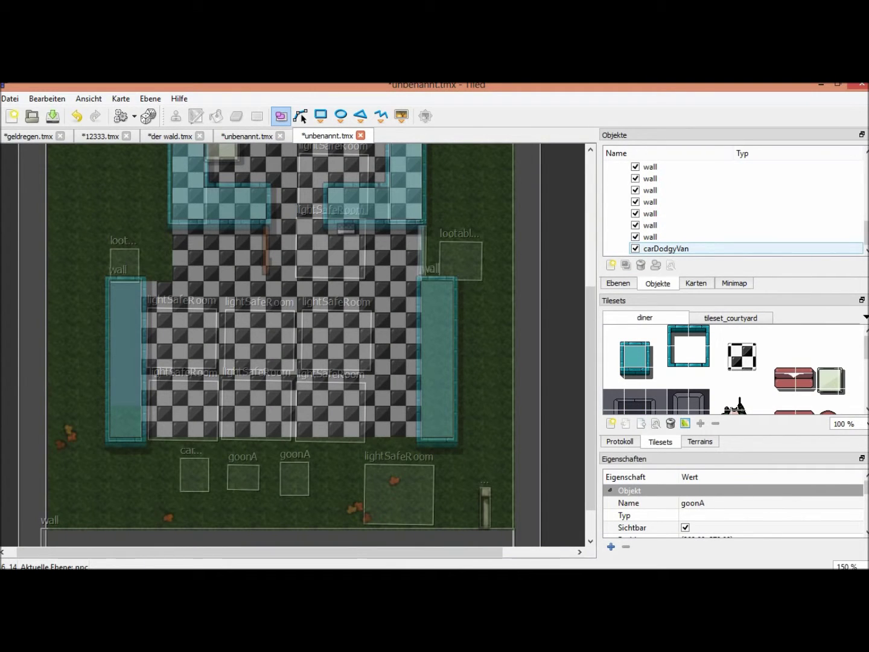
pyautogui.moveTo(496, 362); pyautogui.dragTo(263, 166)
pyautogui.moveTo(263, 165); pyautogui.dragTo(274, 371, button='middle')
pyautogui.moveTo(274, 370); pyautogui.dragTo(293, 321)
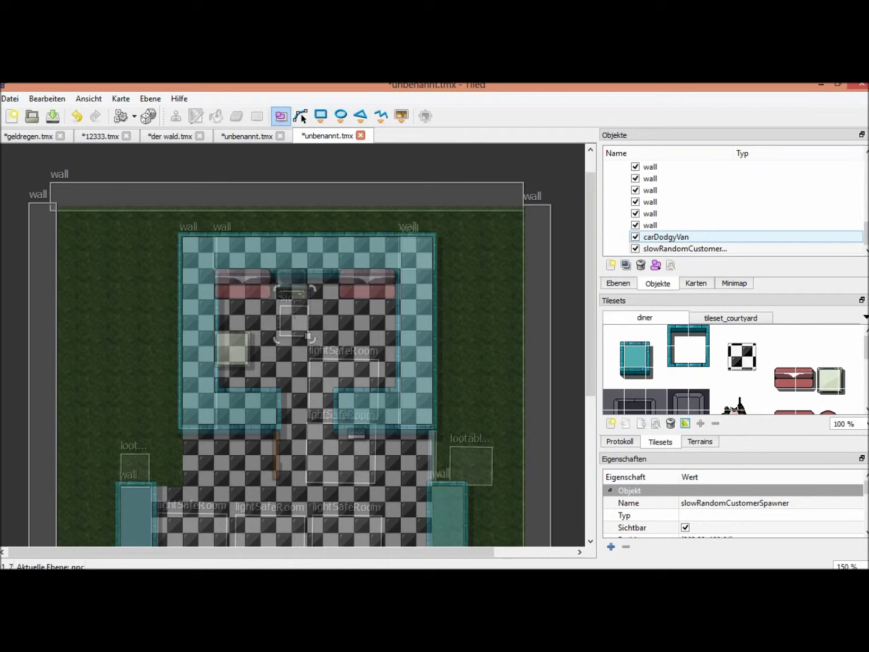
pyautogui.click(321, 503)
pyautogui.moveTo(323, 502); pyautogui.dragTo(295, 344, button='middle')
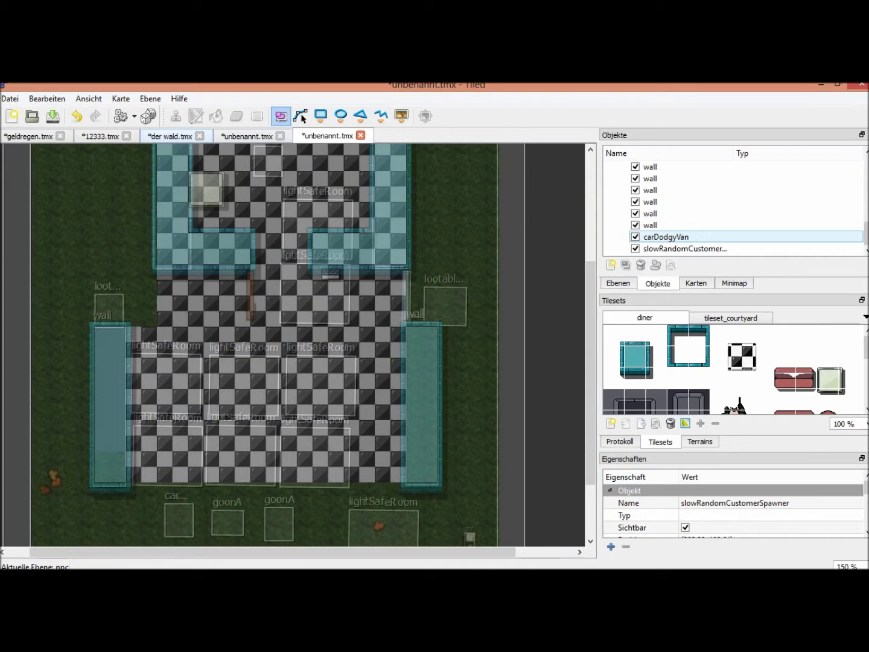
# - Copy the pingPongGuardA object from the other unbenannt.tmx map and paste it onto the middle of the diner's checkered floor
pyautogui.click(248, 136)
pyautogui.moveTo(391, 414); pyautogui.dragTo(341, 400, button='middle')
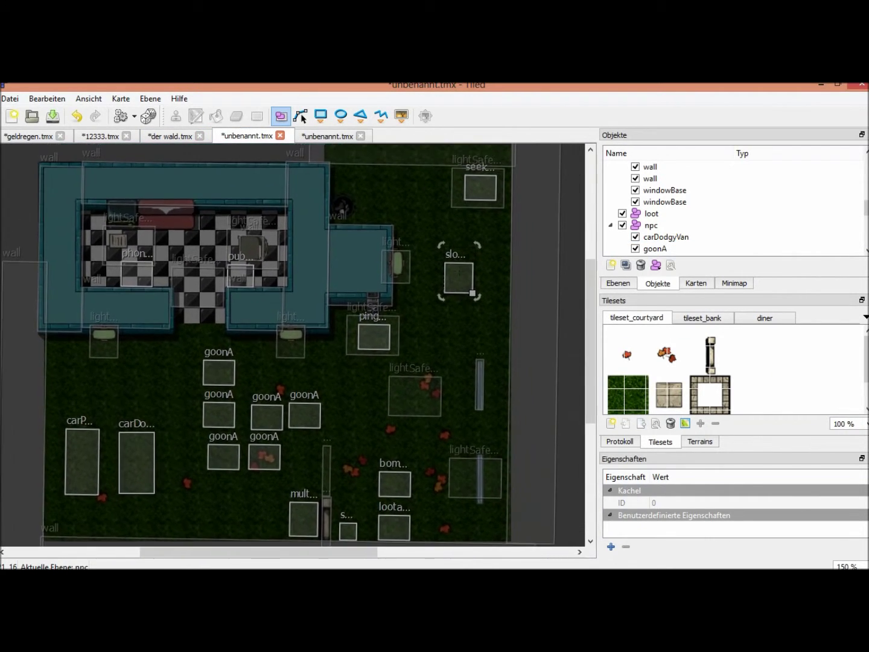
pyautogui.moveTo(380, 319); pyautogui.dragTo(369, 382)
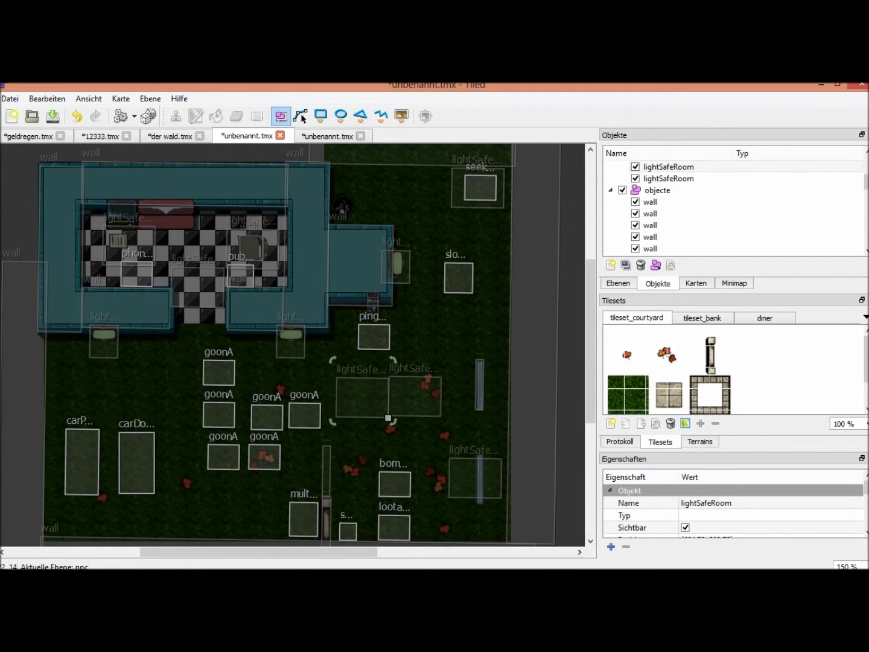
pyautogui.click(374, 336)
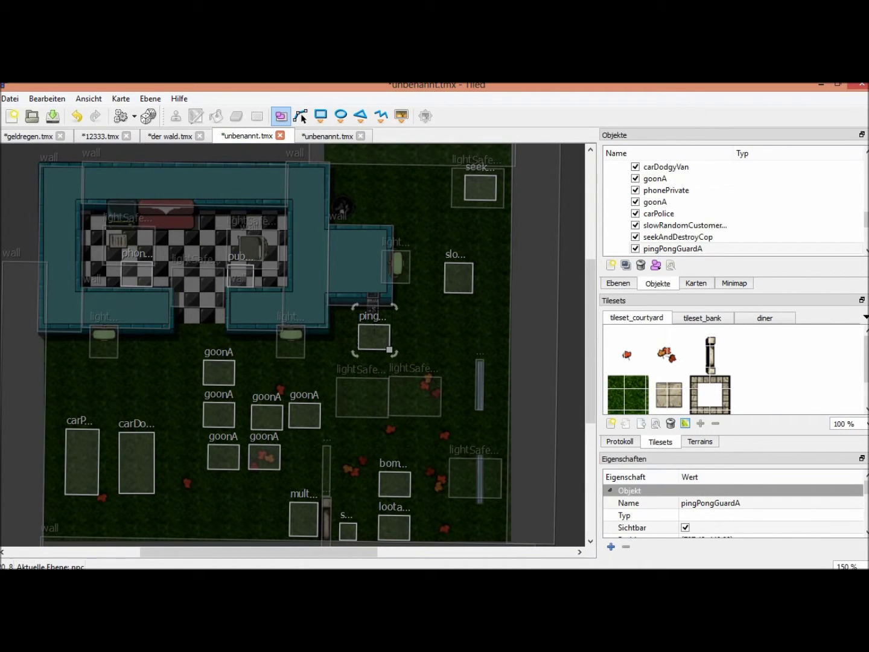
pyautogui.hotkey('ctrl', 'Tab')
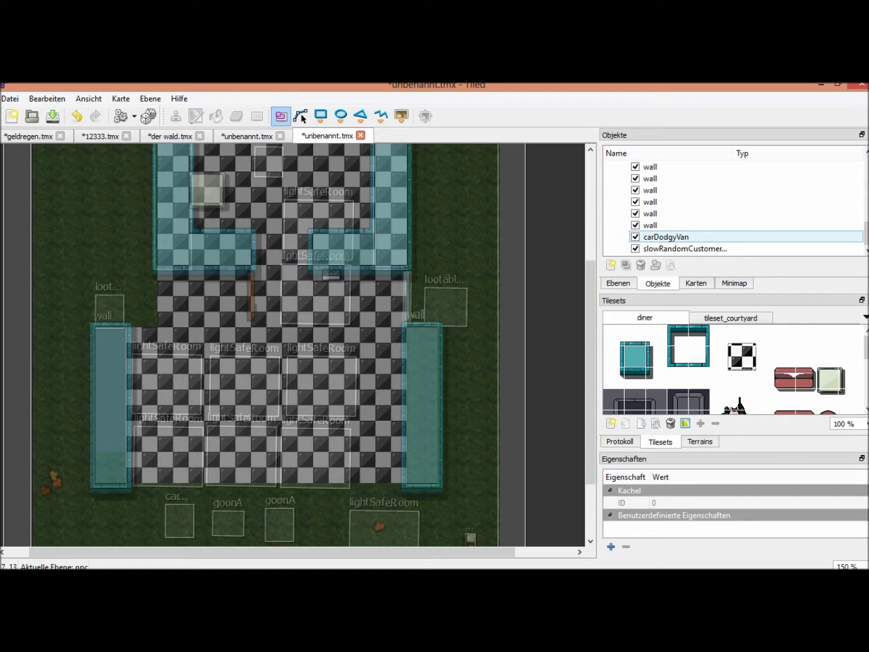
pyautogui.hotkey('ctrl', 'v')
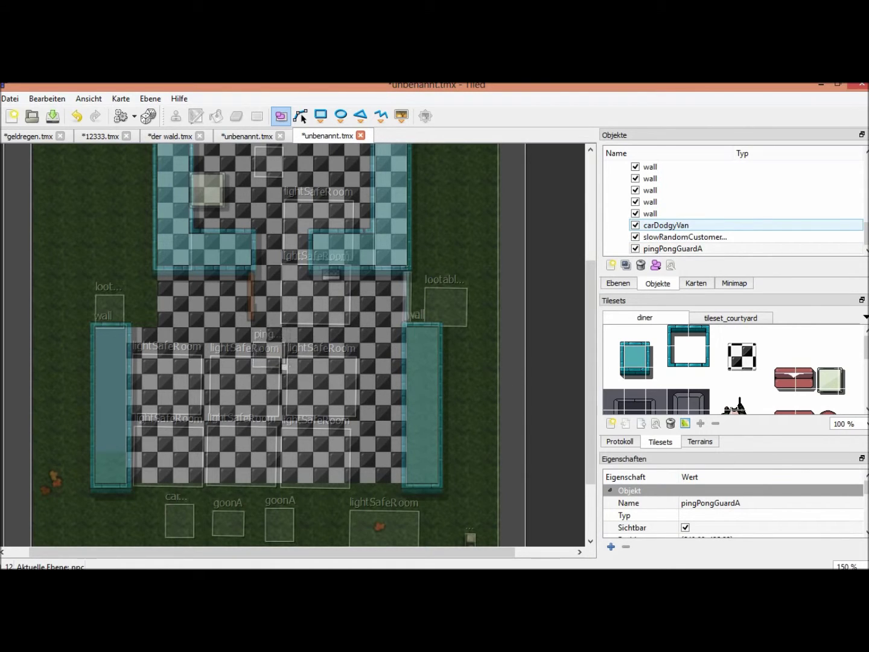
pyautogui.moveTo(235, 417); pyautogui.dragTo(260, 325, button='middle')
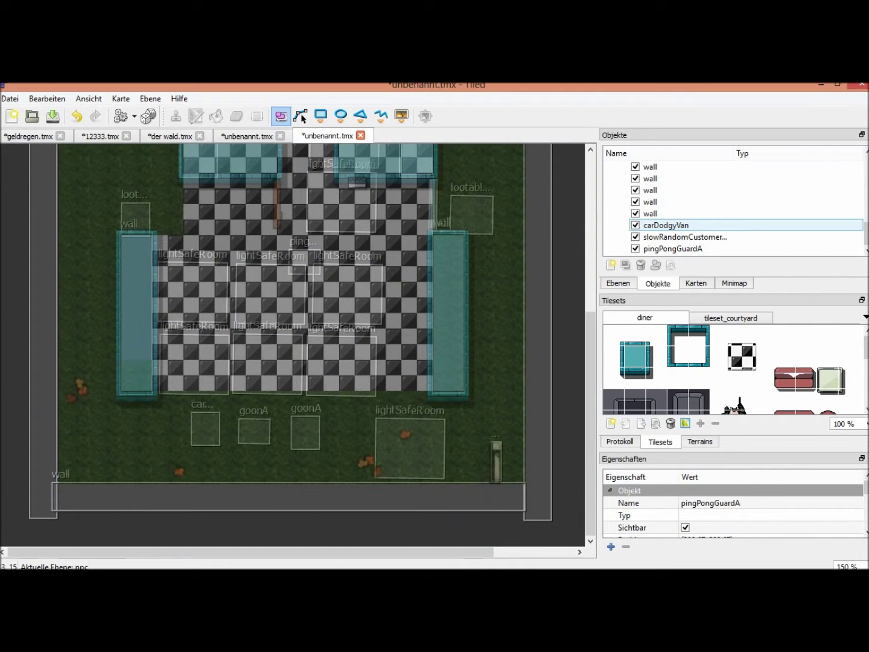
# - Copy the goonA, shotgunAmmoPickup, pickableShotgun and a mapleTree object from der wald.tmx and paste them into the diner map below the bottom wall
pyautogui.click(247, 136)
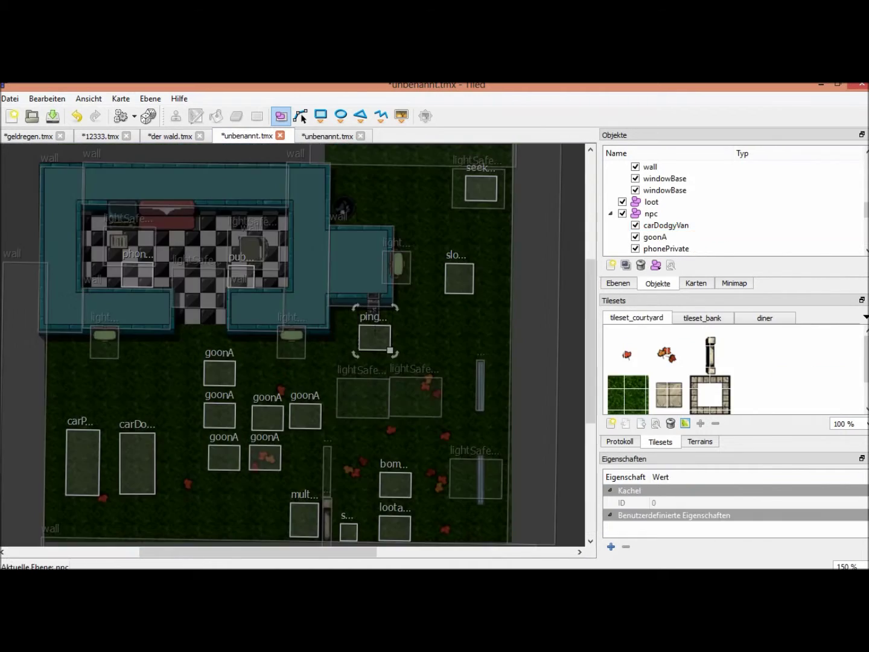
pyautogui.moveTo(372, 401); pyautogui.dragTo(377, 332, button='middle')
pyautogui.click(170, 136)
pyautogui.moveTo(224, 267); pyautogui.dragTo(224, 392, button='middle')
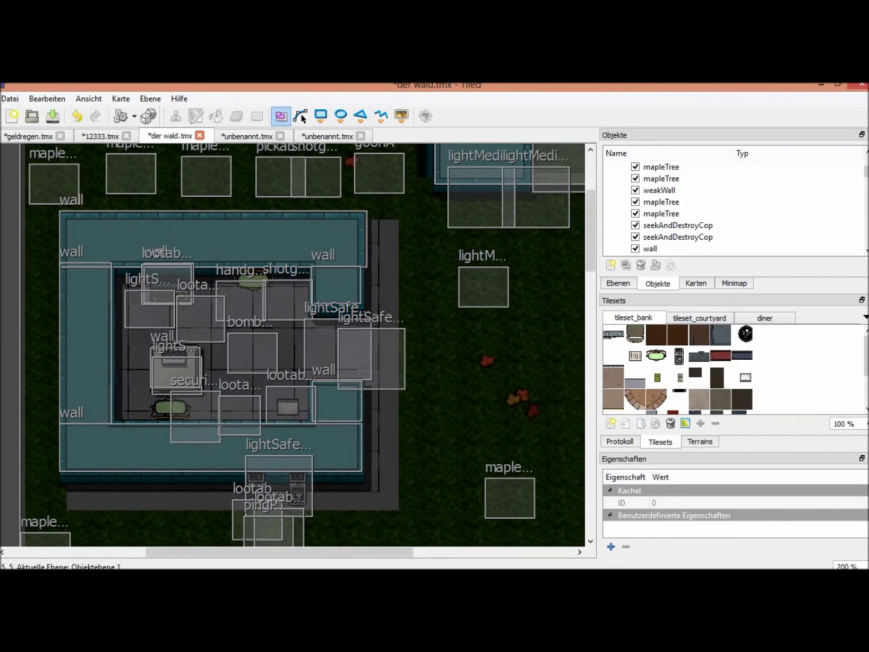
pyautogui.scroll(2, 292, 343)
pyautogui.moveTo(268, 245); pyautogui.dragTo(256, 242)
pyautogui.click(311, 245)
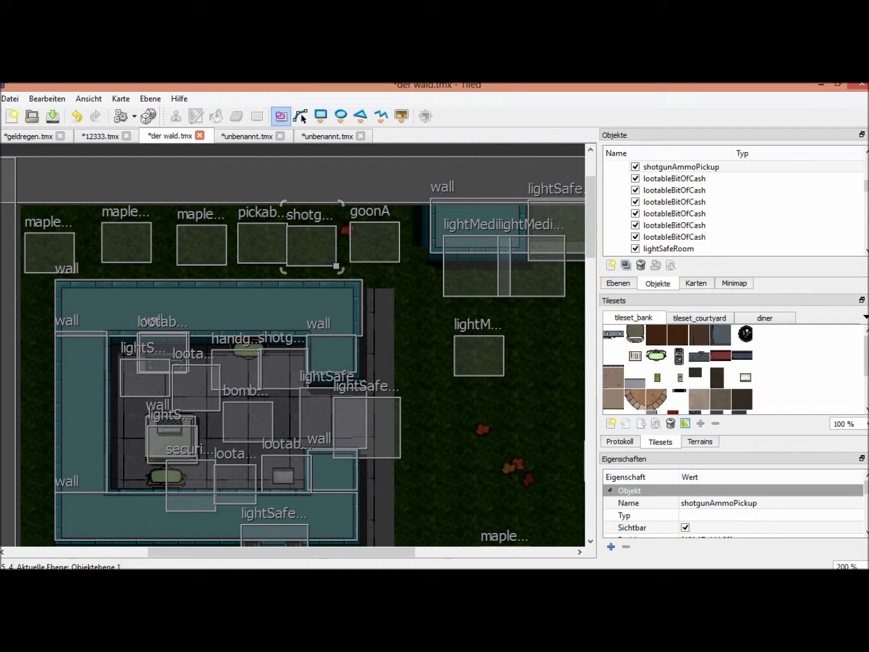
pyautogui.click(374, 242)
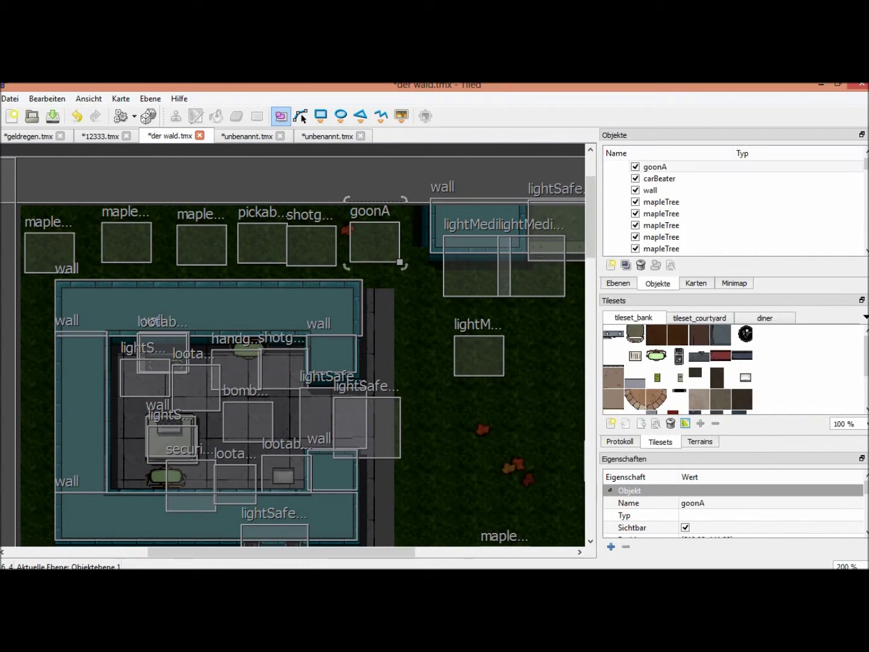
pyautogui.keyDown('shift'); pyautogui.click(312, 247); pyautogui.keyUp('shift')
pyautogui.keyDown('shift'); pyautogui.click(258, 242); pyautogui.keyUp('shift')
pyautogui.keyDown('shift'); pyautogui.click(202, 244); pyautogui.keyUp('shift')
pyautogui.click(328, 136)
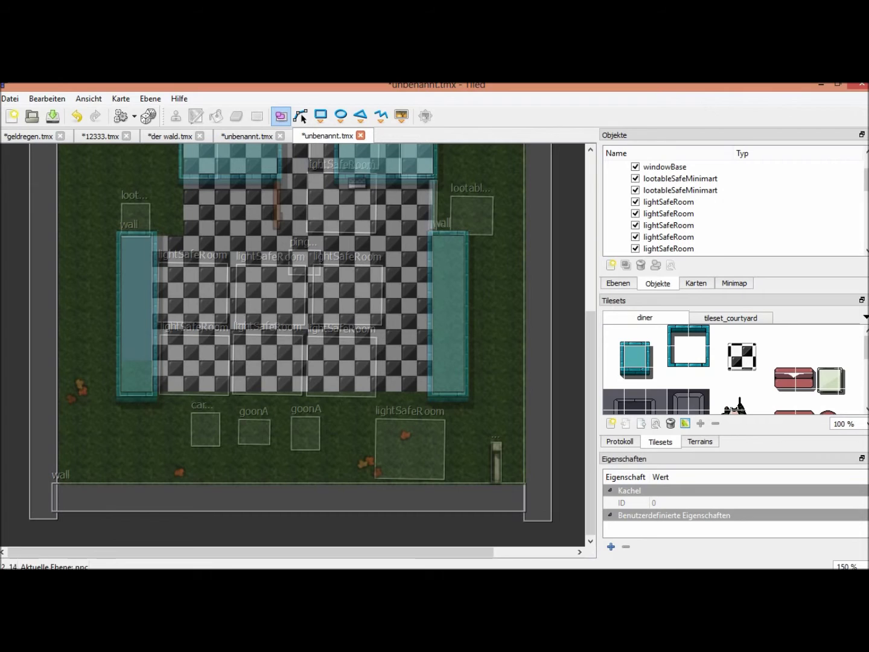
pyautogui.hotkey('ctrl', 'v')
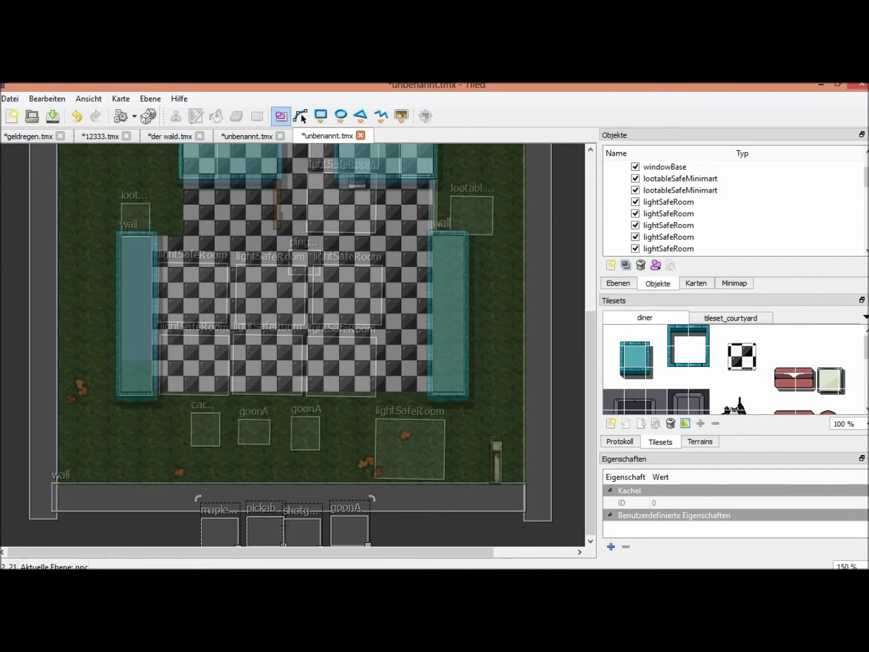
# - Delete the pasted goonA, then shrink the shotgunAmmoPickup and place it in the lower-right corner of the checkered floor
pyautogui.click(350, 529)
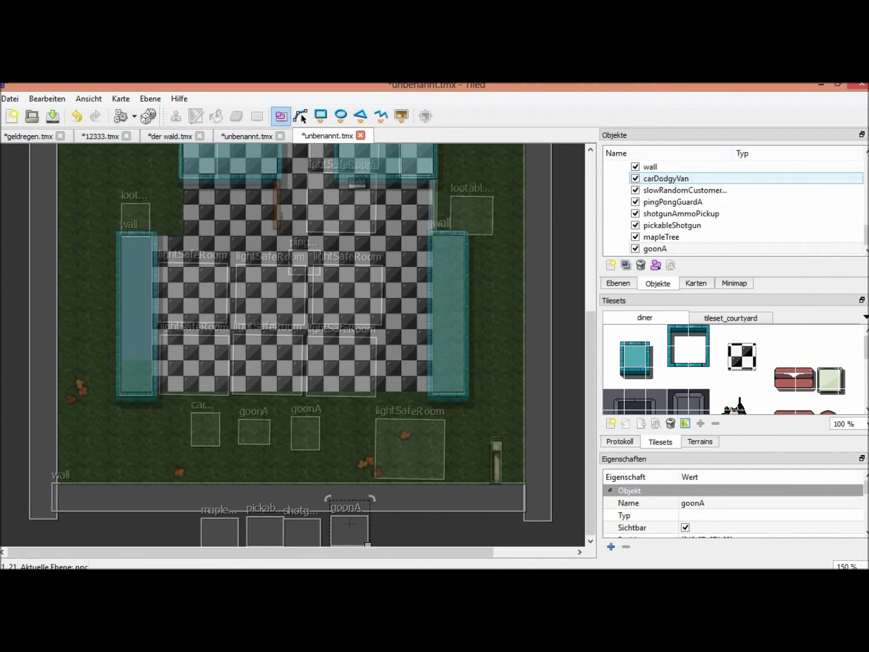
pyautogui.press('Delete')
pyautogui.click(302, 531)
pyautogui.moveTo(302, 530); pyautogui.dragTo(395, 366)
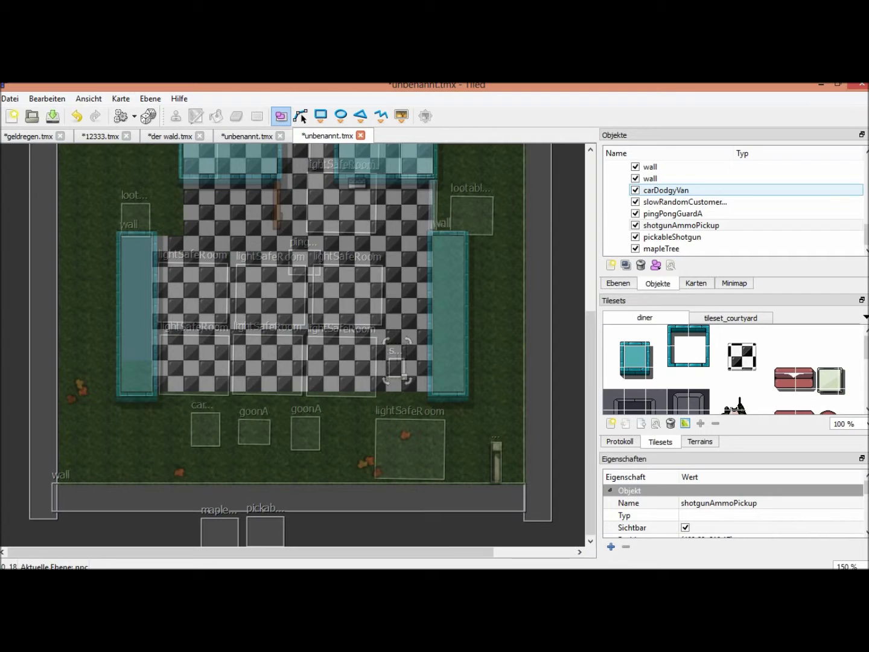
# - Move the mapleTree onto the grass at the diner's lower-left corner and cluster two duplicates around it
pyautogui.click(219, 527)
pyautogui.moveTo(219, 528); pyautogui.dragTo(136, 434)
pyautogui.hotkey('ctrl', 'd')
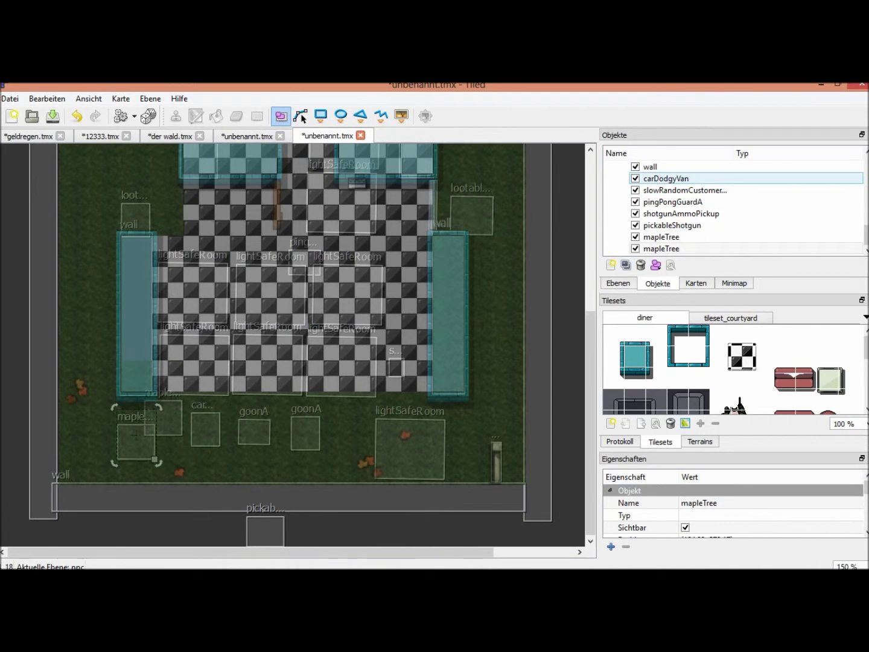
pyautogui.click(625, 265)
pyautogui.moveTo(136, 436); pyautogui.dragTo(111, 404)
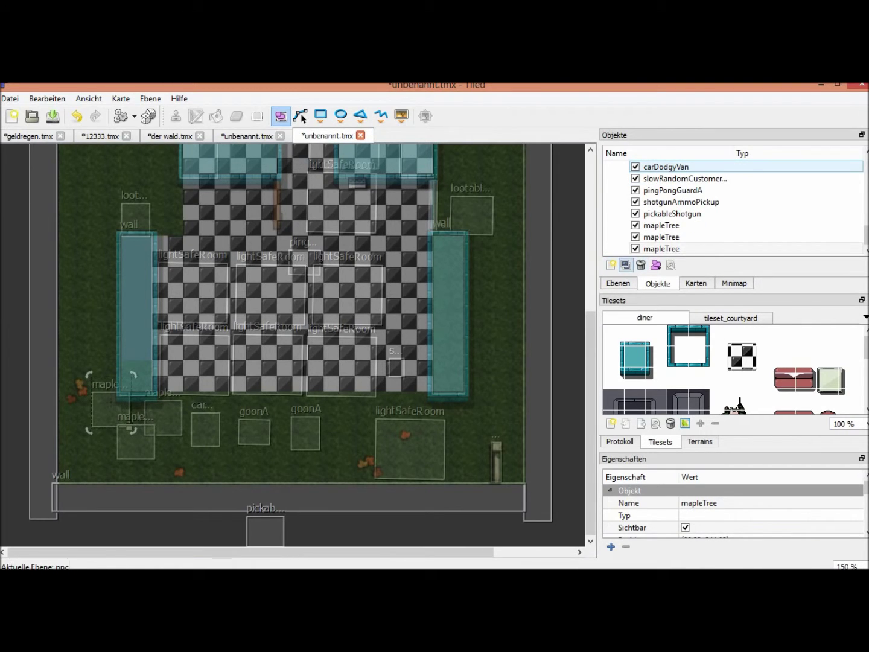
# - Add three more mapleTree duplicates: below the right wall, beside the bottom lightSafeRoom, and on the grass left of the upper room
pyautogui.click(625, 265)
pyautogui.moveTo(111, 410); pyautogui.dragTo(481, 411)
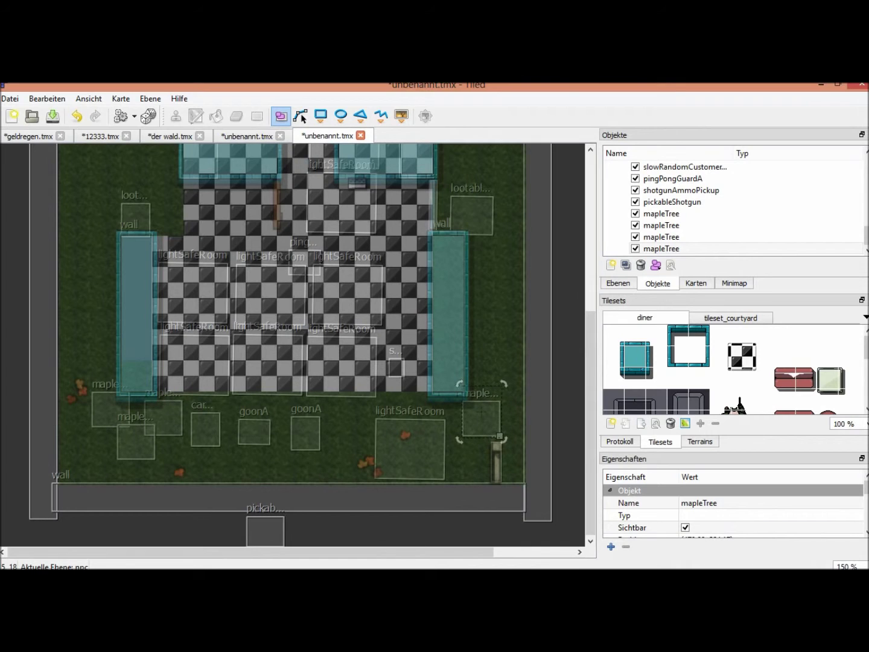
pyautogui.click(626, 265)
pyautogui.moveTo(480, 416); pyautogui.dragTo(353, 469)
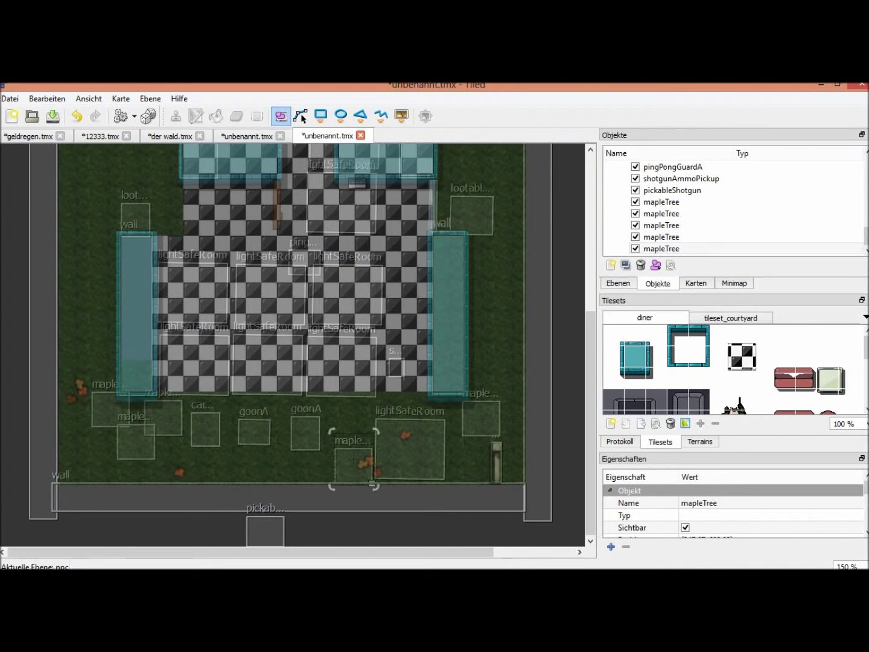
pyautogui.click(626, 265)
pyautogui.moveTo(353, 465); pyautogui.dragTo(158, 163)
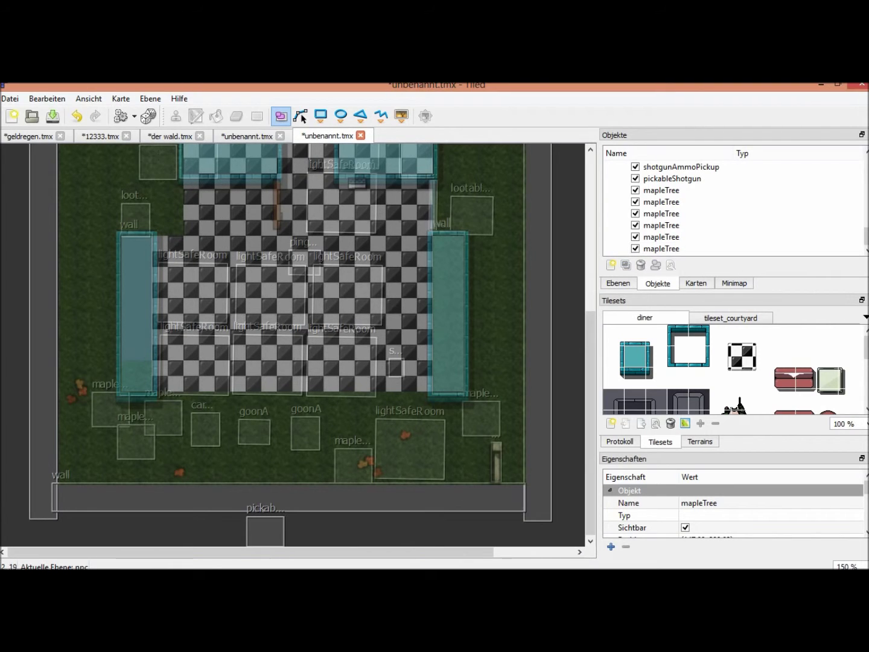
# - Shrink the pickableShotgun object and place it beside the shotgunAmmoPickup in the lower-right corner of the checkered floor
pyautogui.click(265, 526)
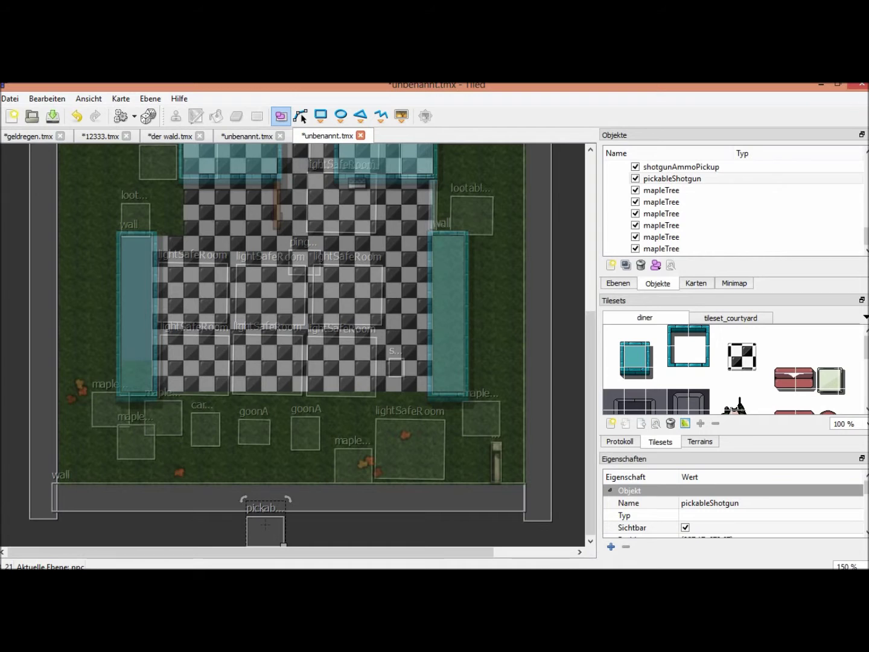
pyautogui.moveTo(265, 525); pyautogui.dragTo(358, 499)
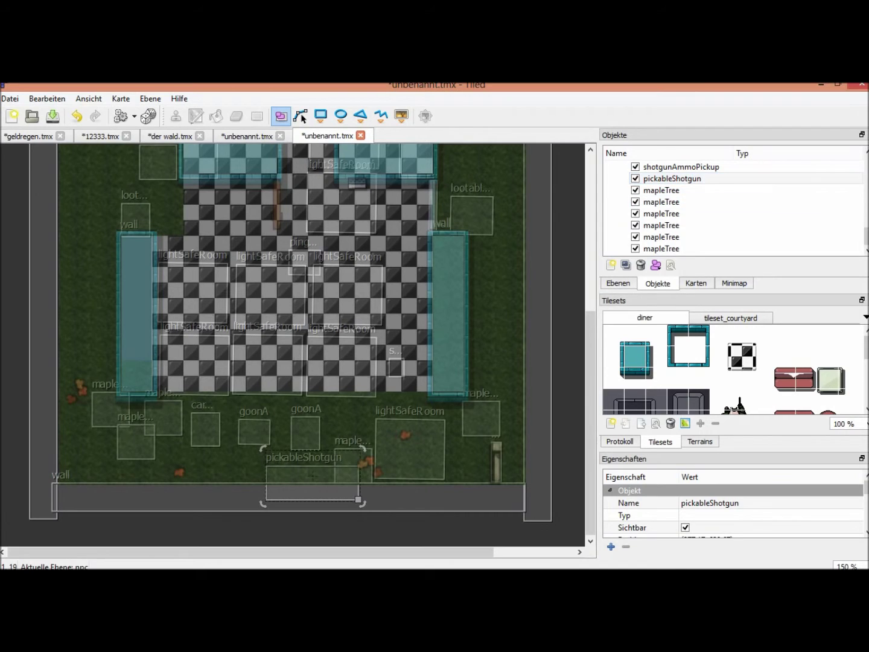
pyautogui.moveTo(360, 501); pyautogui.dragTo(281, 488)
pyautogui.moveTo(407, 413); pyautogui.dragTo(422, 374)
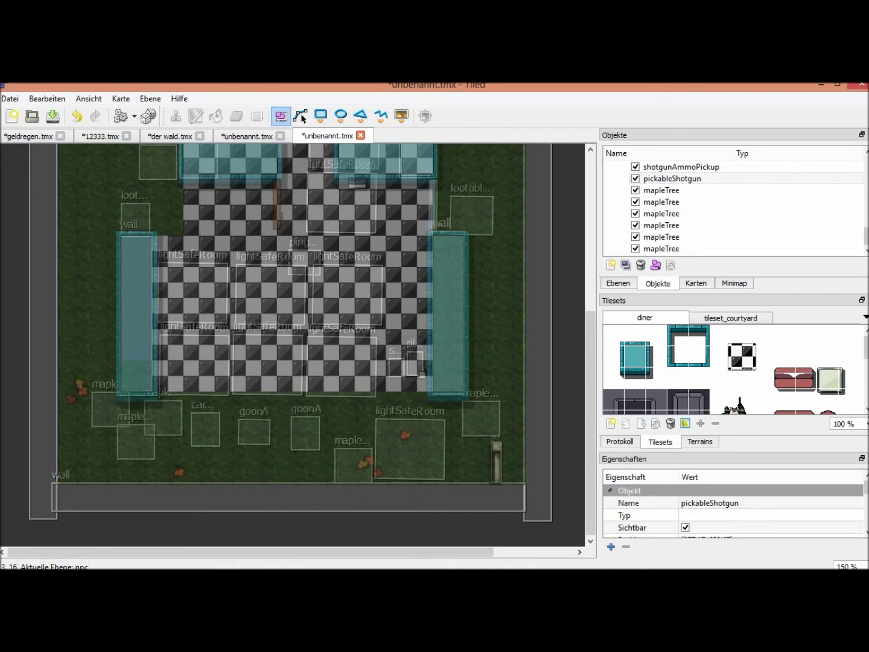
pyautogui.click(421, 376)
pyautogui.press('Escape')
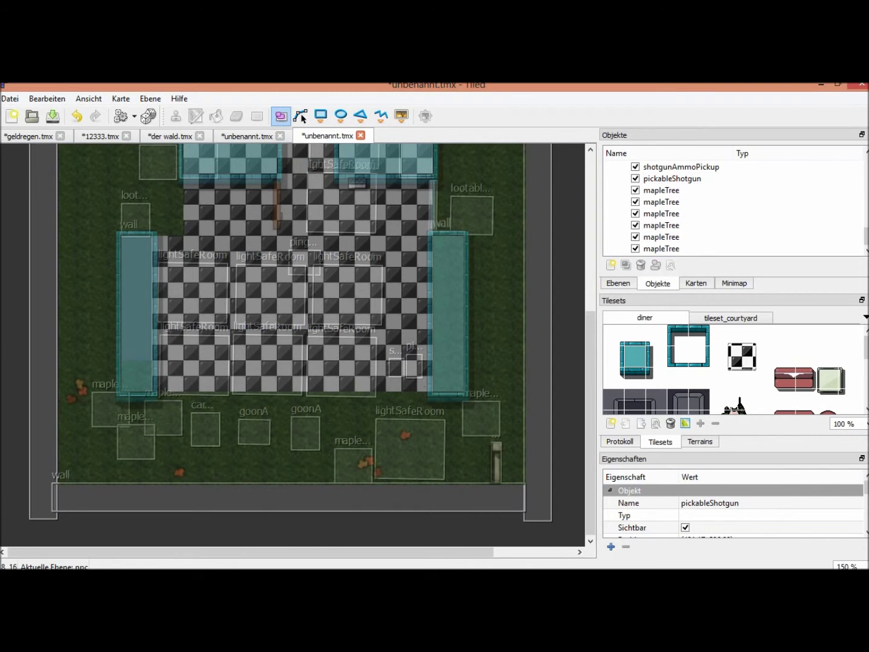
pyautogui.scroll(3, 293, 344)
pyautogui.scroll(-2, 293, 344)
pyautogui.scroll(-1, 292, 344)
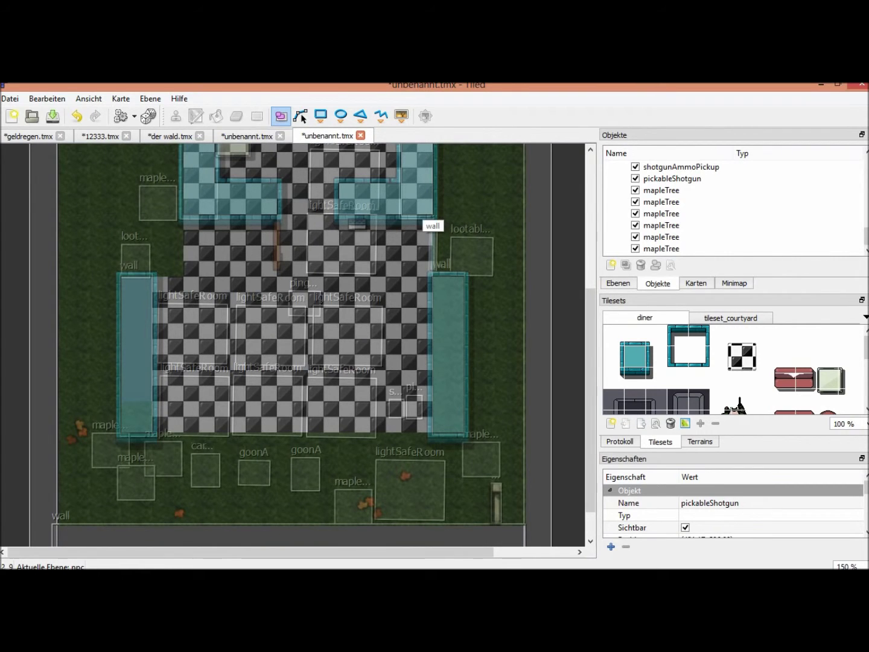
# - Select and copy the securityCamera60turning object inside the bank room of der wald.tmx
pyautogui.click(246, 135)
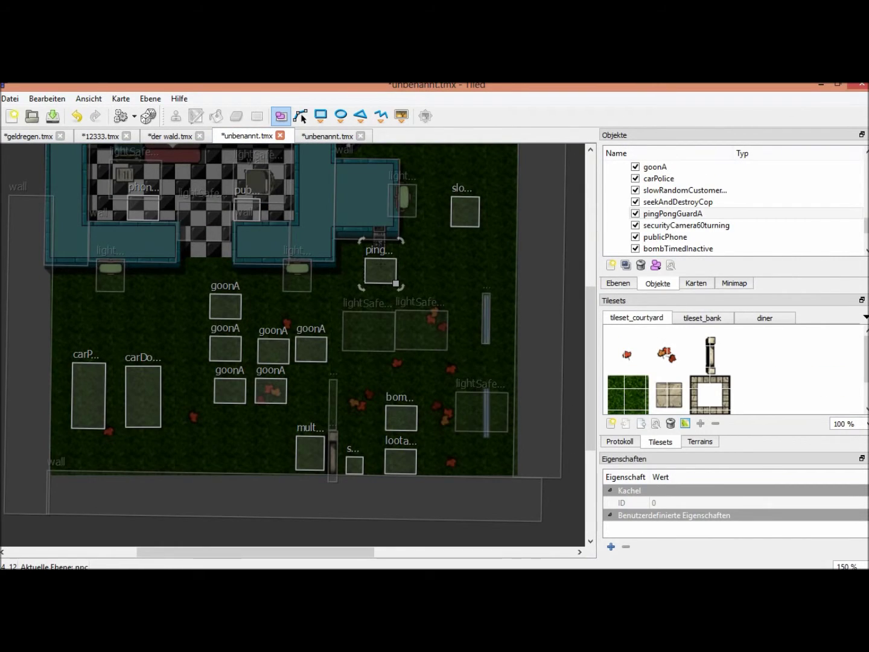
pyautogui.moveTo(187, 447); pyautogui.dragTo(235, 331, button='middle')
pyautogui.click(170, 136)
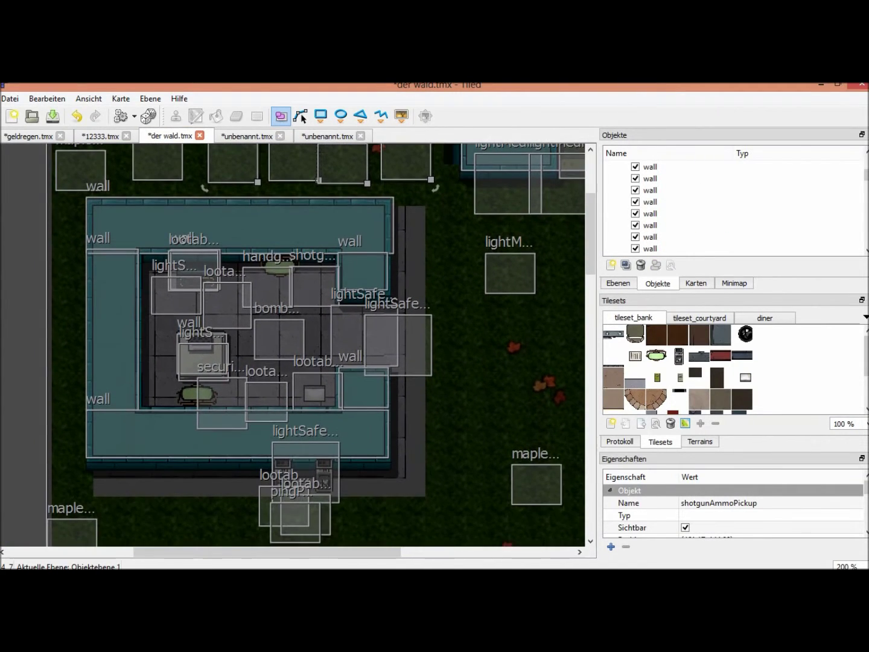
pyautogui.click(265, 402)
pyautogui.click(222, 404)
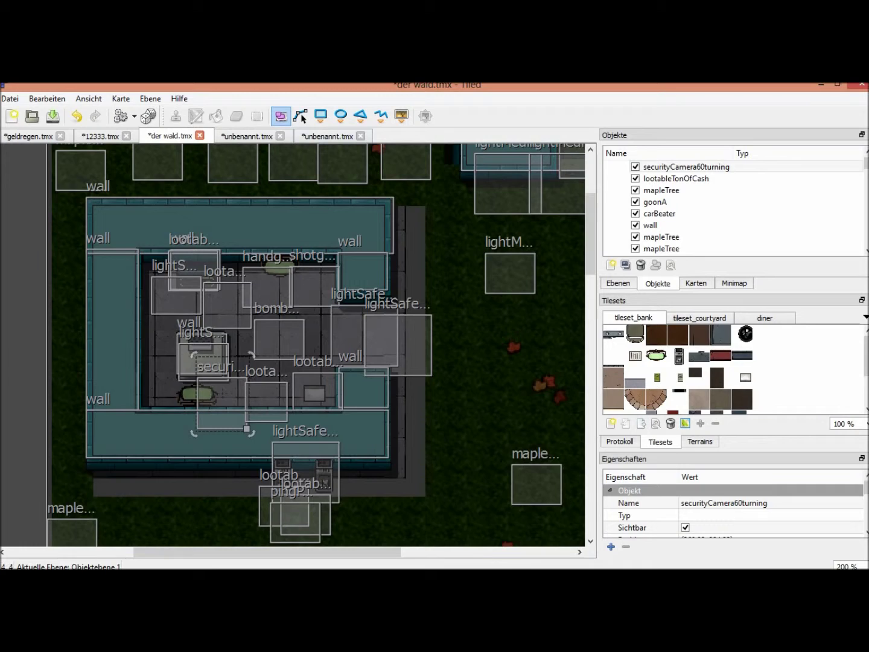
# - Paste securityCamera60turning into the diner map, shrink it and position it against the upper room's lower-left wall near the entrance
pyautogui.hotkey('ctrl', 'Tab')
pyautogui.hotkey('ctrl', 'Tab')
pyautogui.moveTo(493, 374); pyautogui.dragTo(473, 185)
pyautogui.scroll(1, 473, 186)
pyautogui.scroll(1, 474, 257)
pyautogui.moveTo(473, 312); pyautogui.dragTo(264, 307)
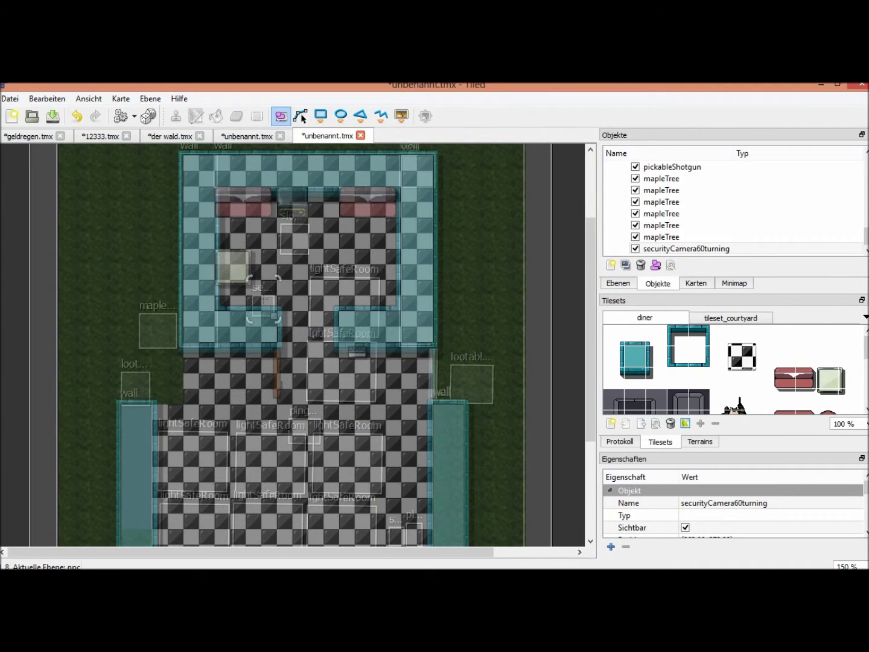
pyautogui.scroll(-2, 296, 344)
pyautogui.moveTo(531, 375); pyautogui.dragTo(532, 388, button='middle')
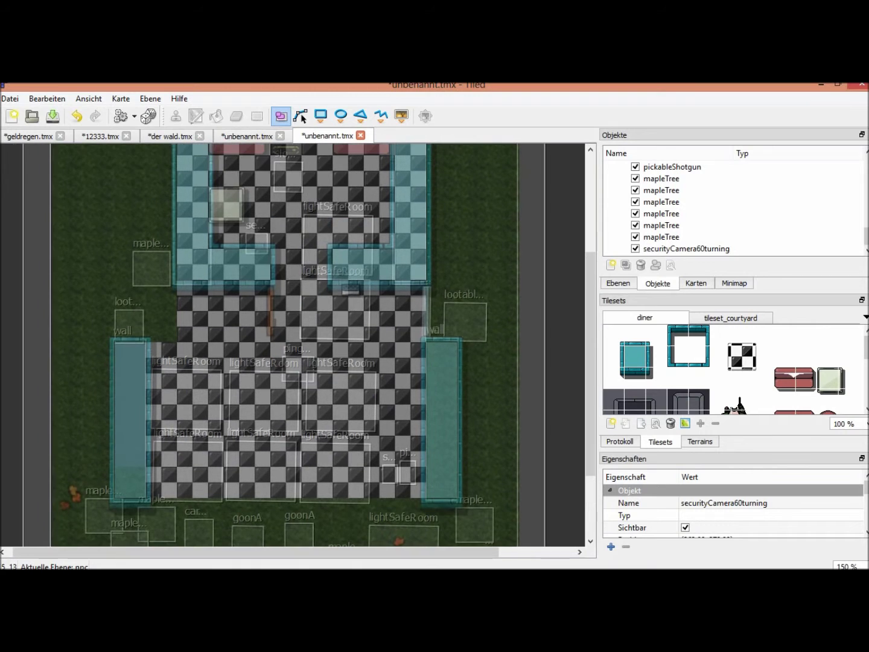
pyautogui.click(257, 238)
pyautogui.moveTo(257, 238); pyautogui.dragTo(260, 243)
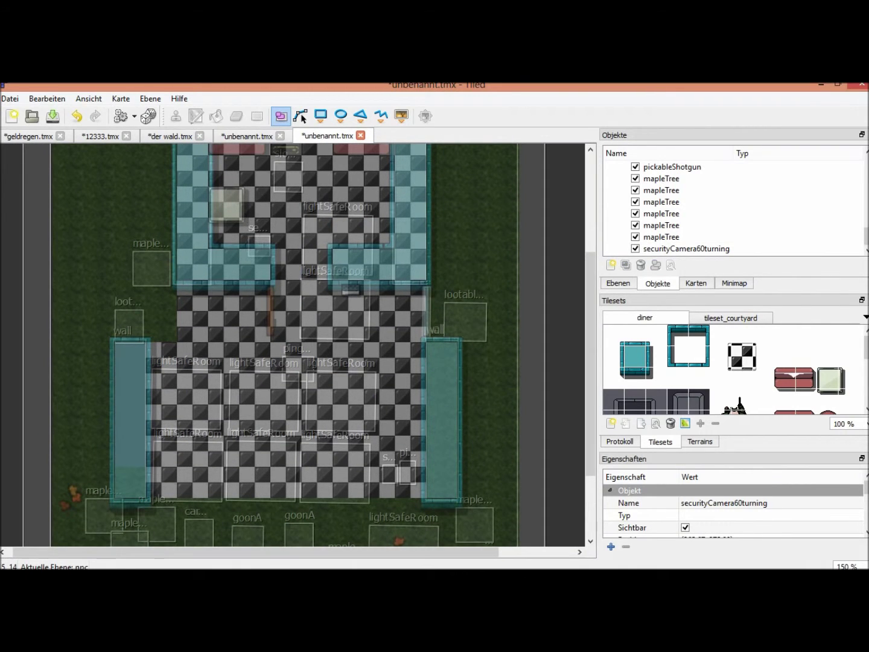
# - Export the map into the tutorial_kiosk folder under the existing file name tutorial_kiosk
pyautogui.scroll(-3, 284, 344)
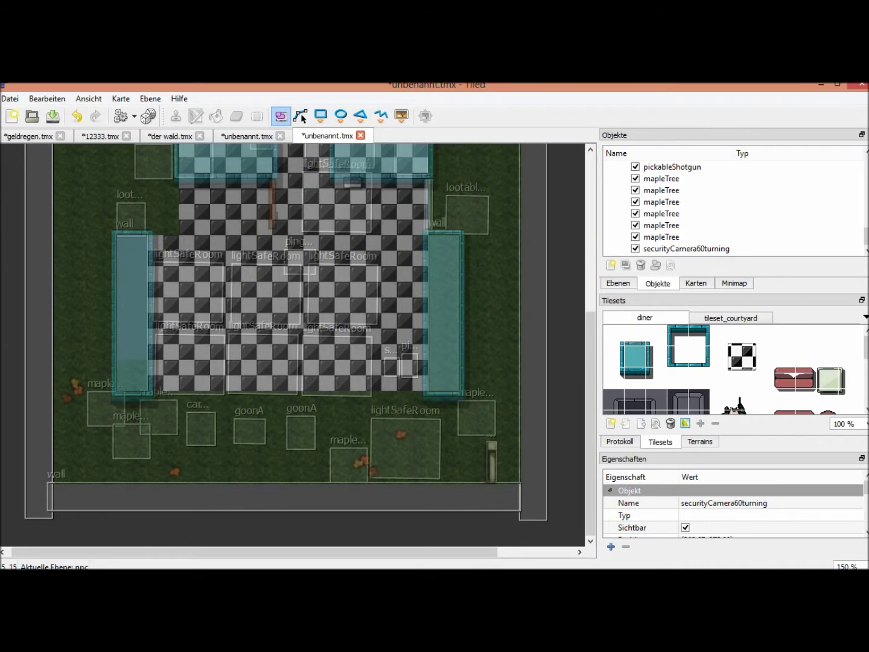
pyautogui.press('alt')
pyautogui.press('d')
pyautogui.press('Down')
pyautogui.press('Down')
pyautogui.press('Down')
pyautogui.press('Down')
pyautogui.press('Down')
pyautogui.press('Down')
pyautogui.press('Down')
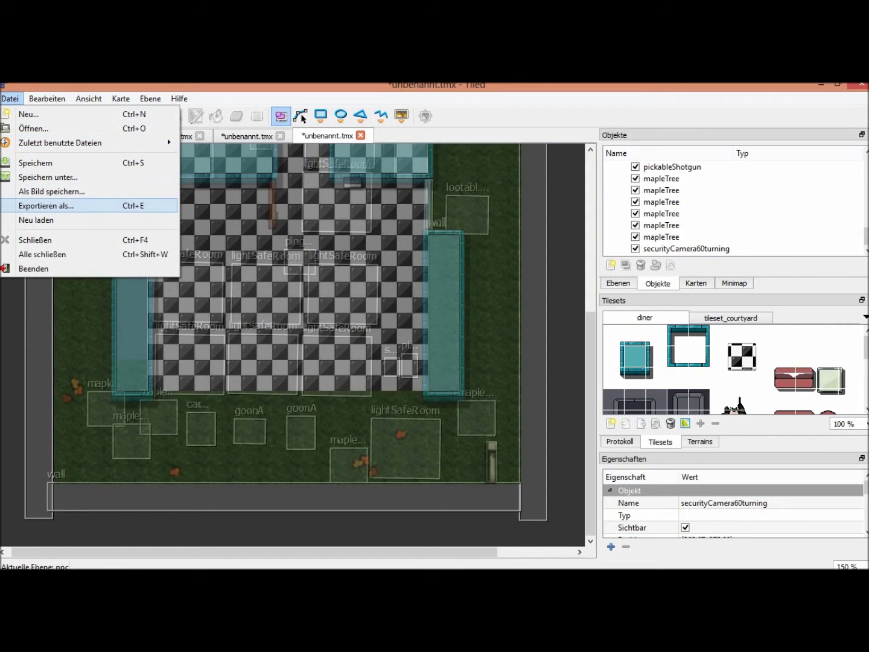
pyautogui.click(47, 206)
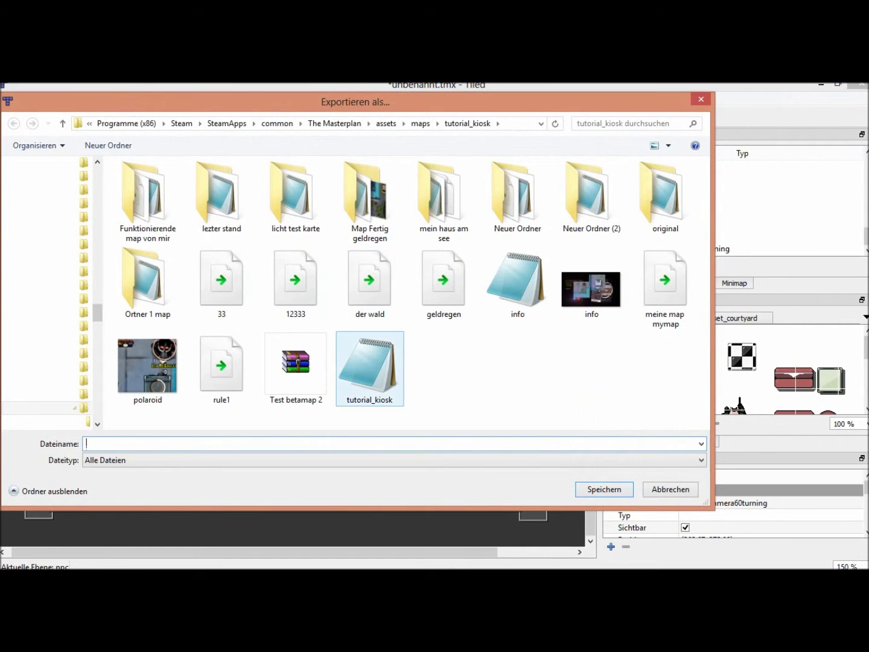
pyautogui.click(369, 368)
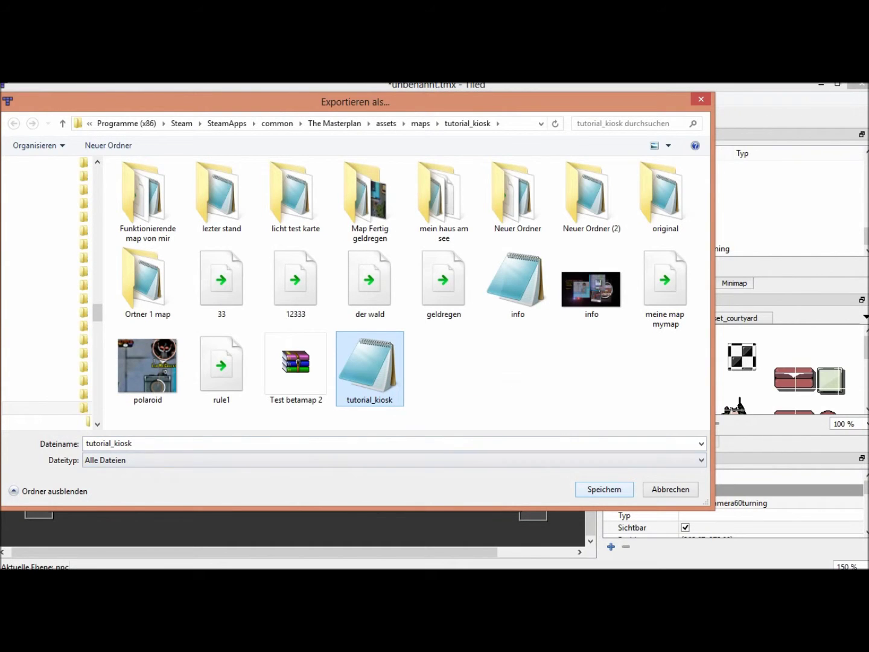
pyautogui.press('Return')
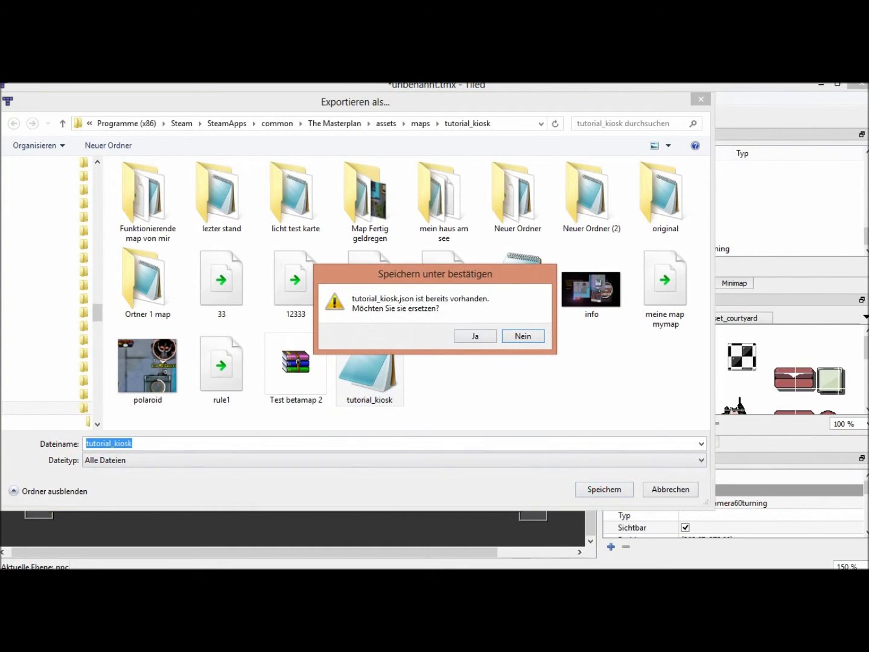
pyautogui.press('Return')
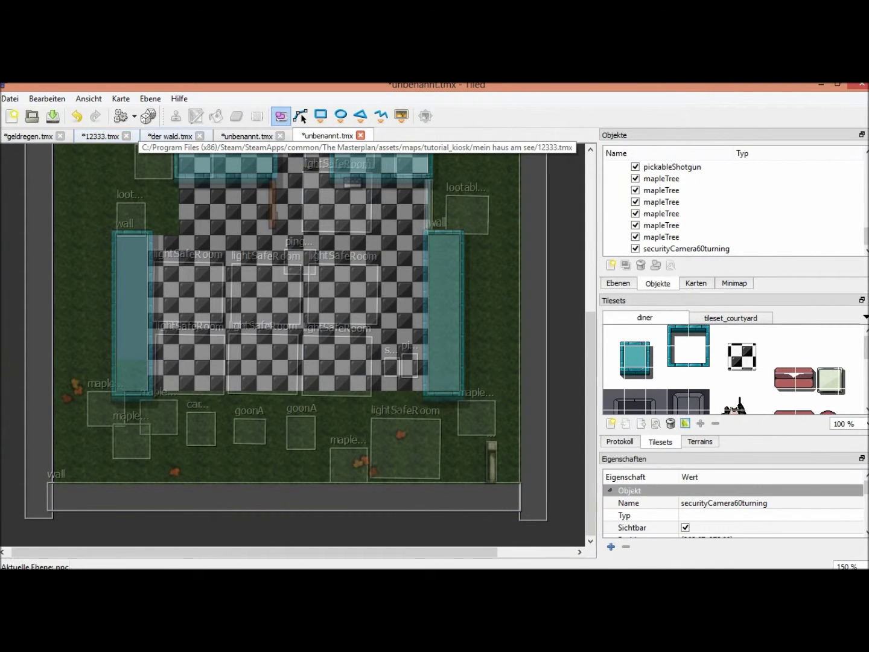
# - Check the map's width and height in the map resize settings without changing them
pyautogui.click(120, 98)
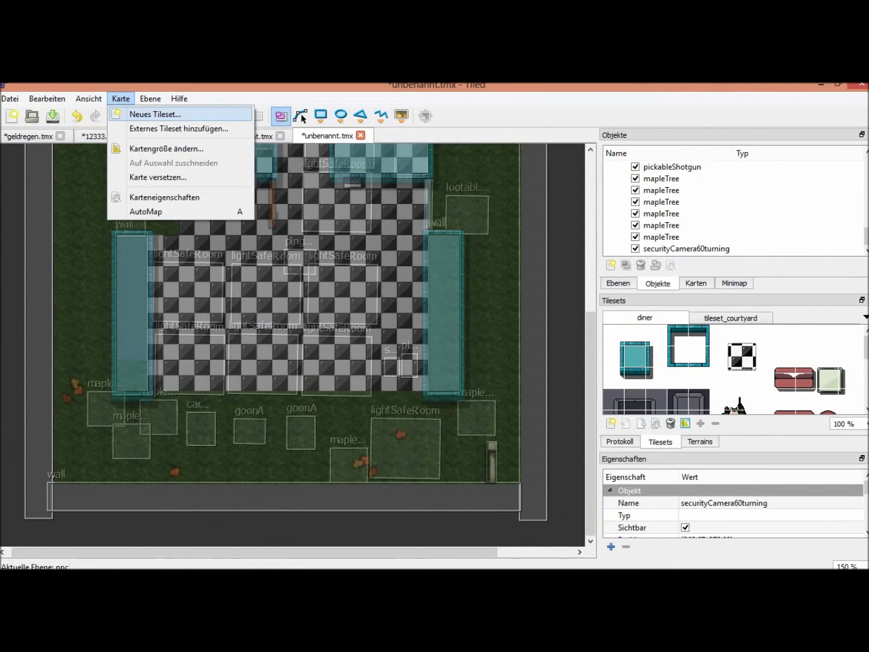
pyautogui.click(165, 148)
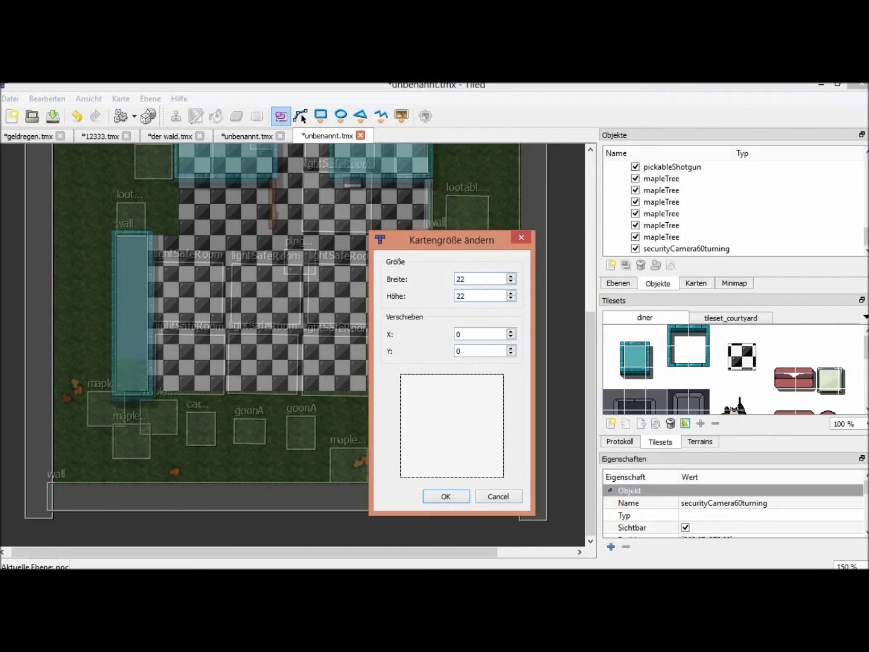
pyautogui.click(497, 496)
# - Paint test strips of the teal diner wall tile on the floor layer, along the map's bottom edge and lower right edge
pyautogui.hotkey('ctrl', '-')
pyautogui.hotkey('ctrl', '-')
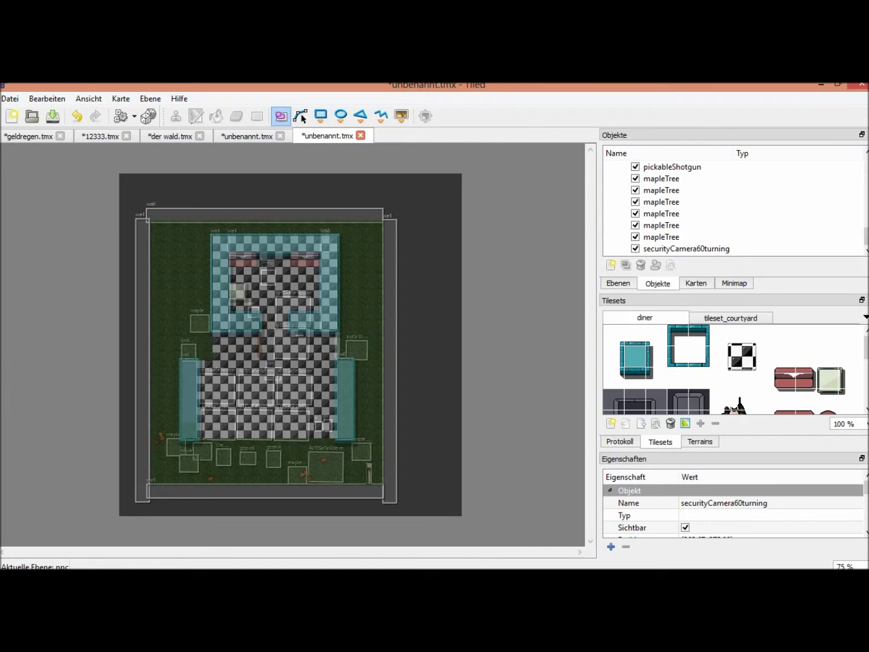
pyautogui.click(635, 377)
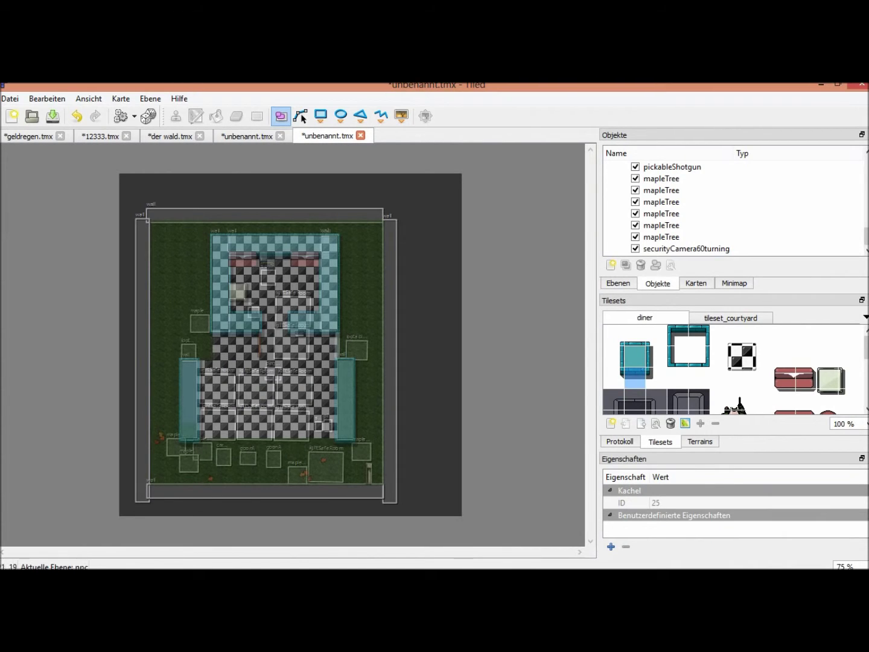
pyautogui.click(617, 283)
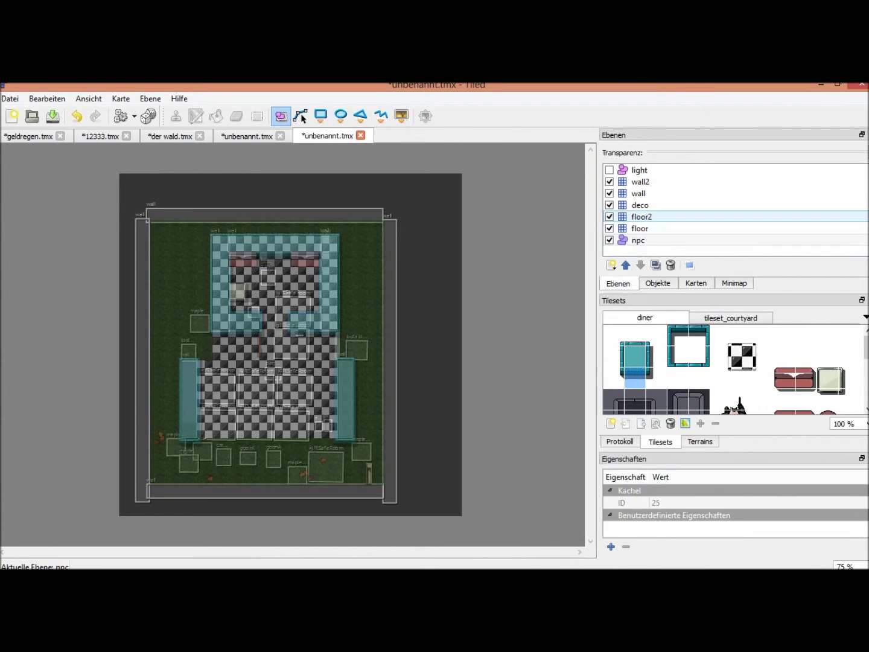
pyautogui.click(640, 228)
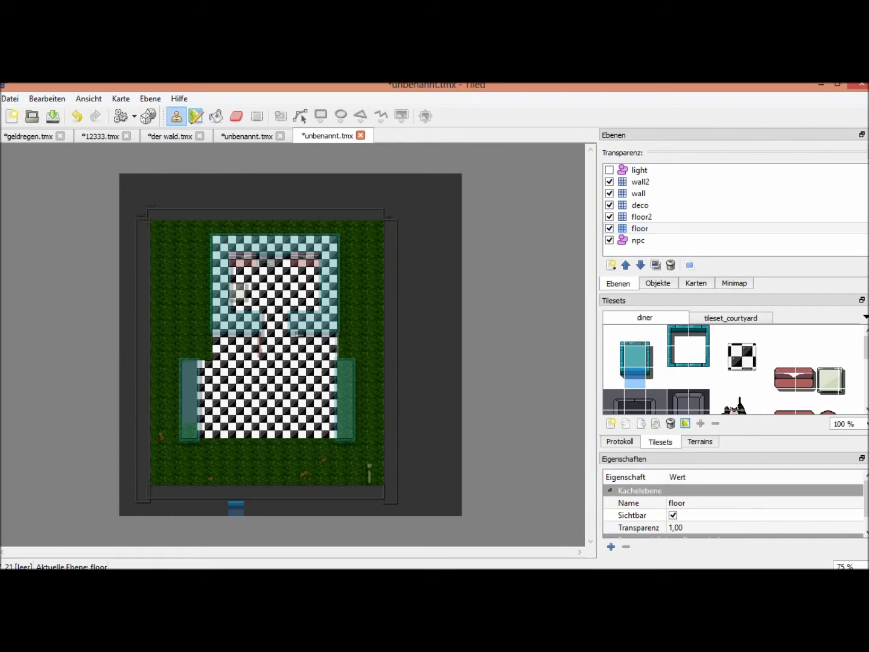
pyautogui.moveTo(236, 508)
pyautogui.mouseDown()
pyautogui.moveTo(176, 508)
pyautogui.moveTo(329, 509)
pyautogui.mouseUp()
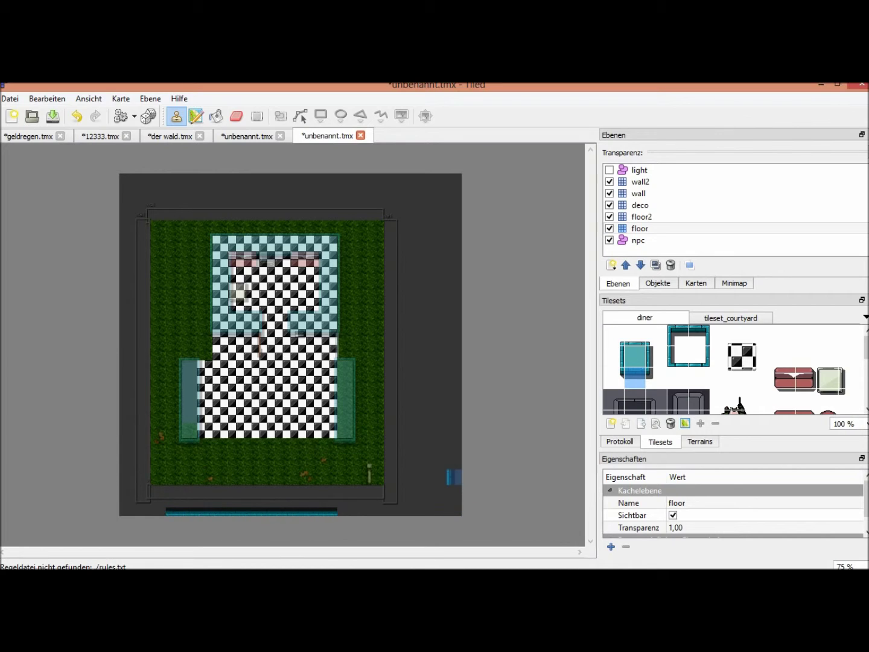
pyautogui.moveTo(453, 477); pyautogui.dragTo(454, 508)
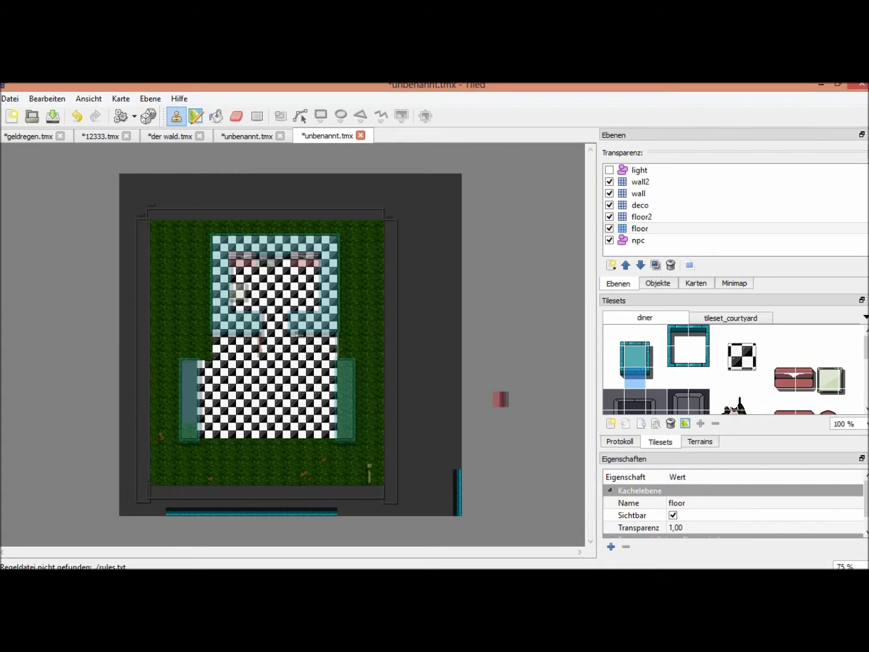
# - Set the map's width to 25 tiles
pyautogui.click(121, 99)
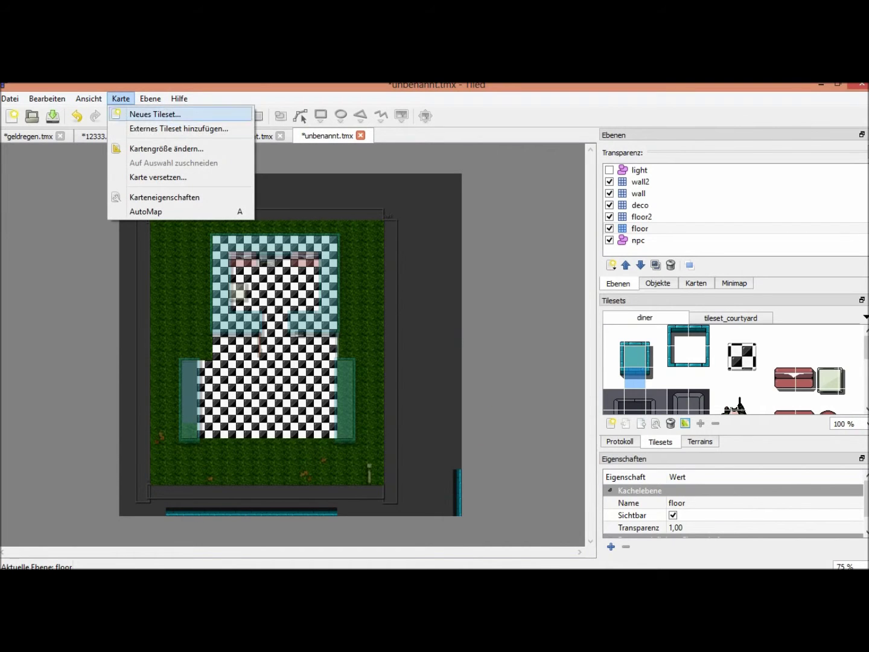
pyautogui.click(166, 148)
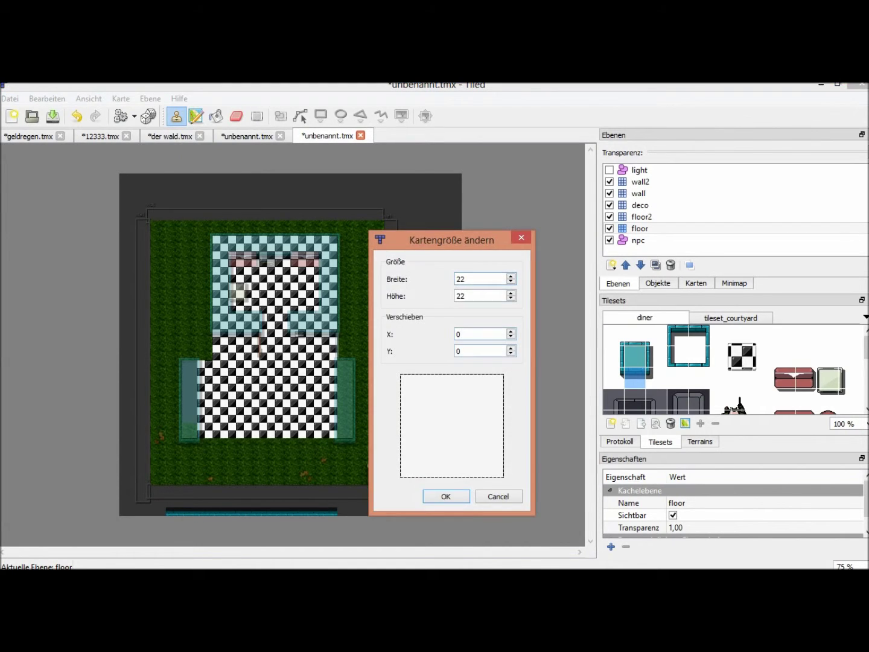
pyautogui.moveTo(466, 279); pyautogui.dragTo(460, 279)
pyautogui.write('5')
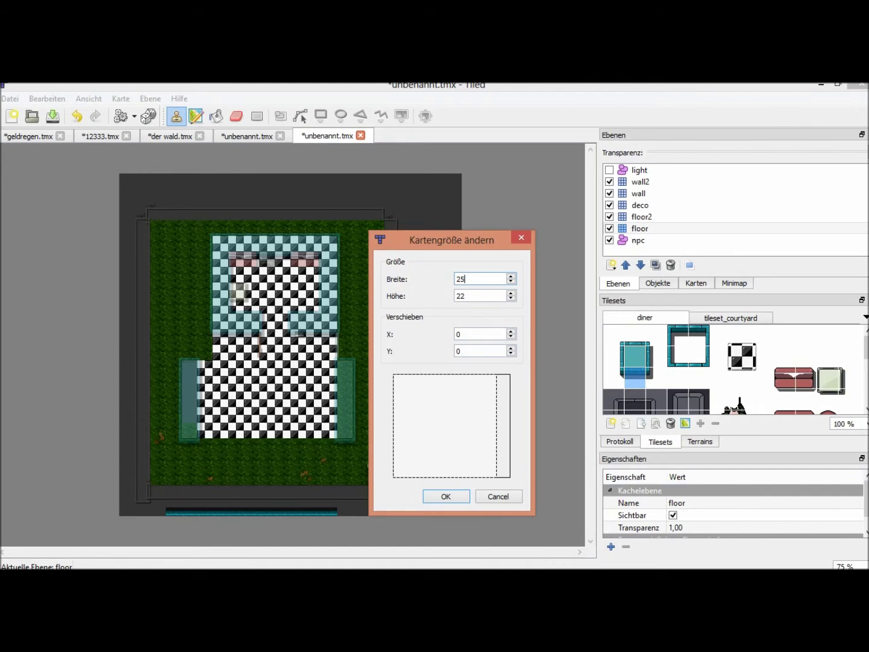
pyautogui.moveTo(452, 240); pyautogui.dragTo(311, 231)
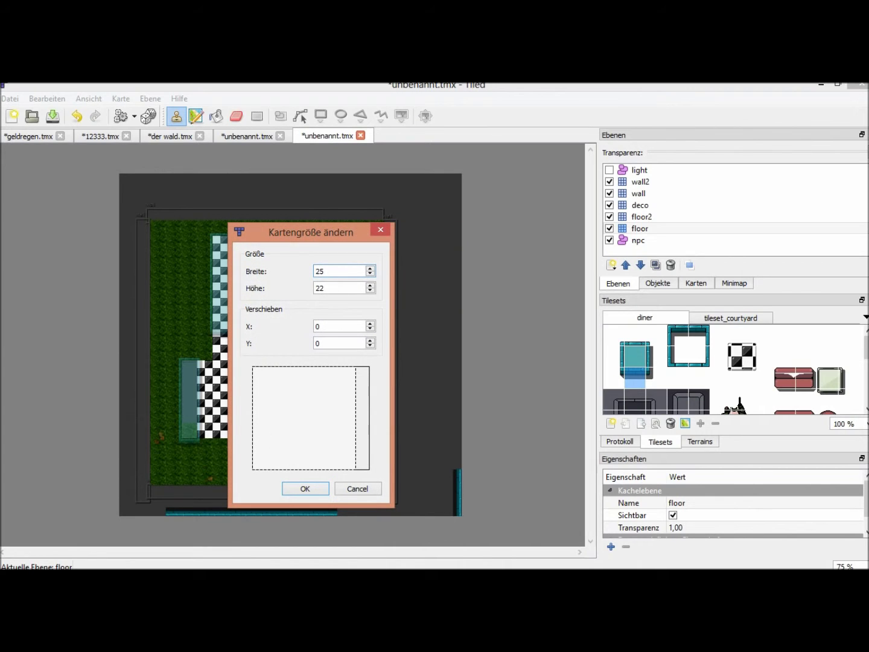
pyautogui.press('Return')
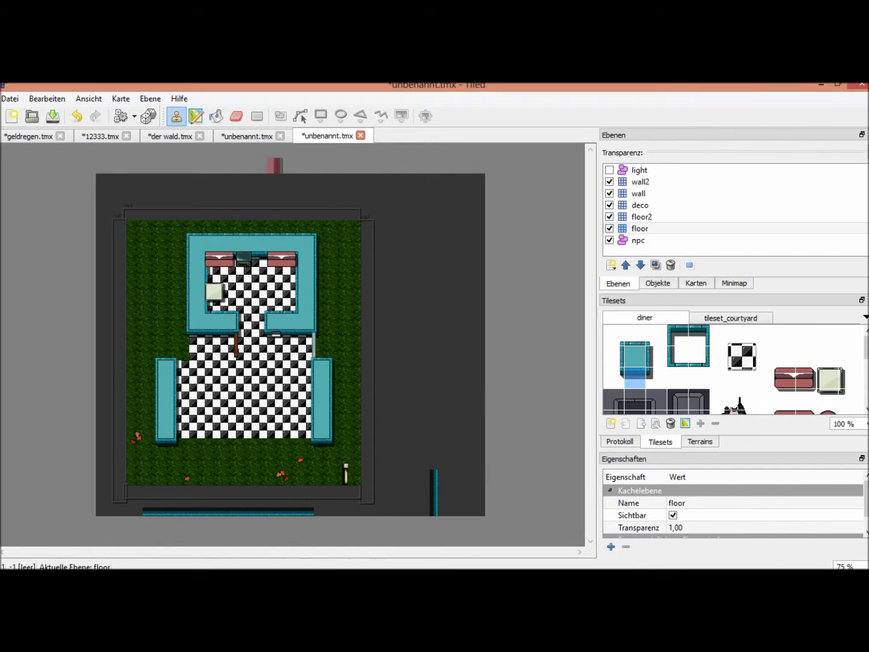
# - Set the map's height to 25 tiles
pyautogui.click(121, 98)
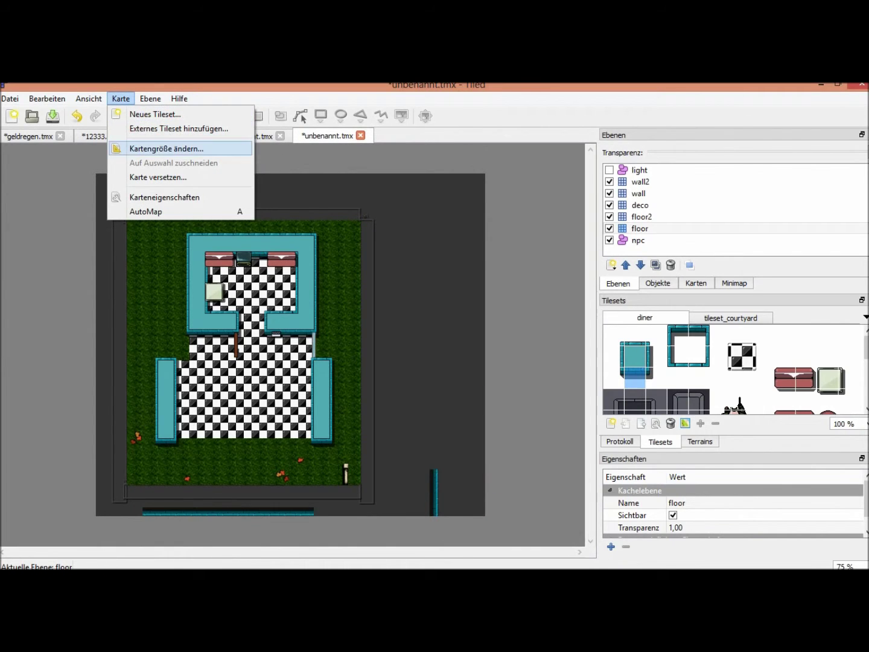
pyautogui.click(166, 148)
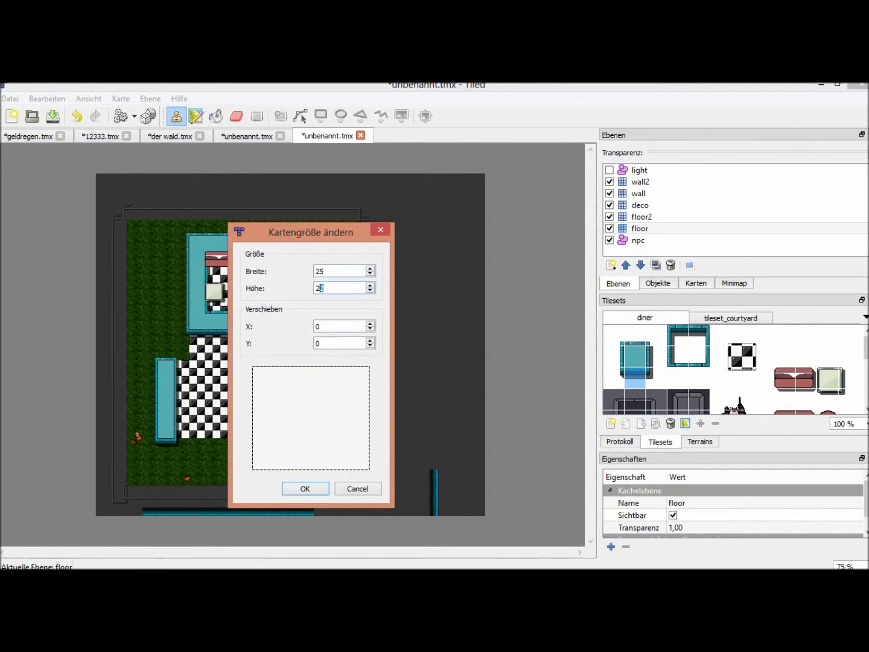
pyautogui.write('5')
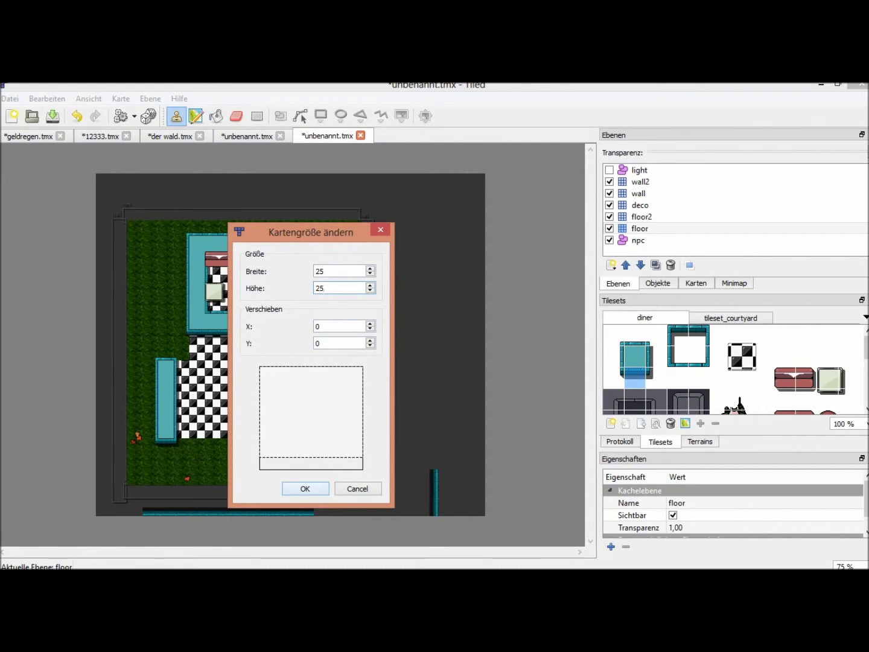
pyautogui.press('Return')
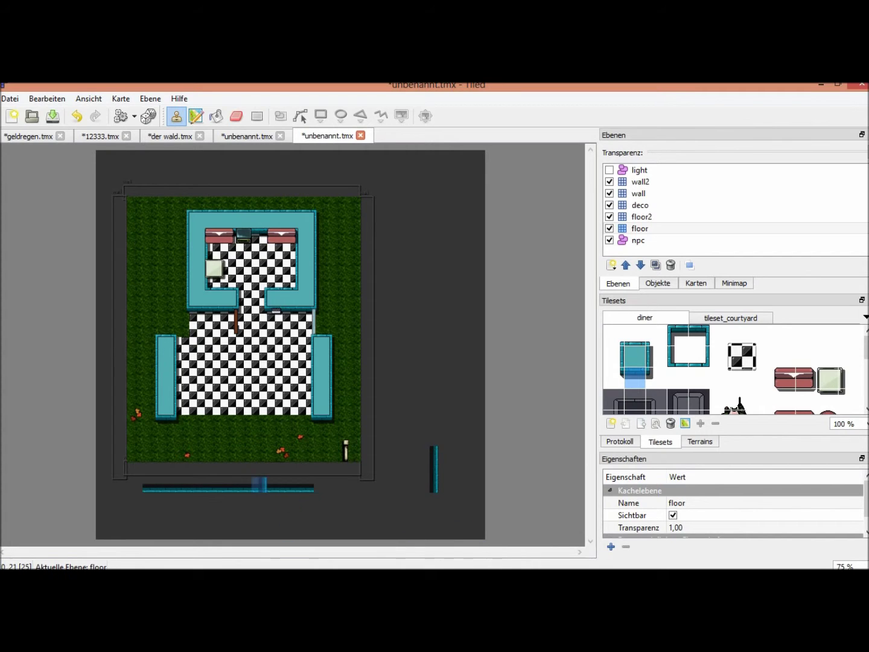
# - Reduce the map's height to 18 tiles
pyautogui.click(121, 98)
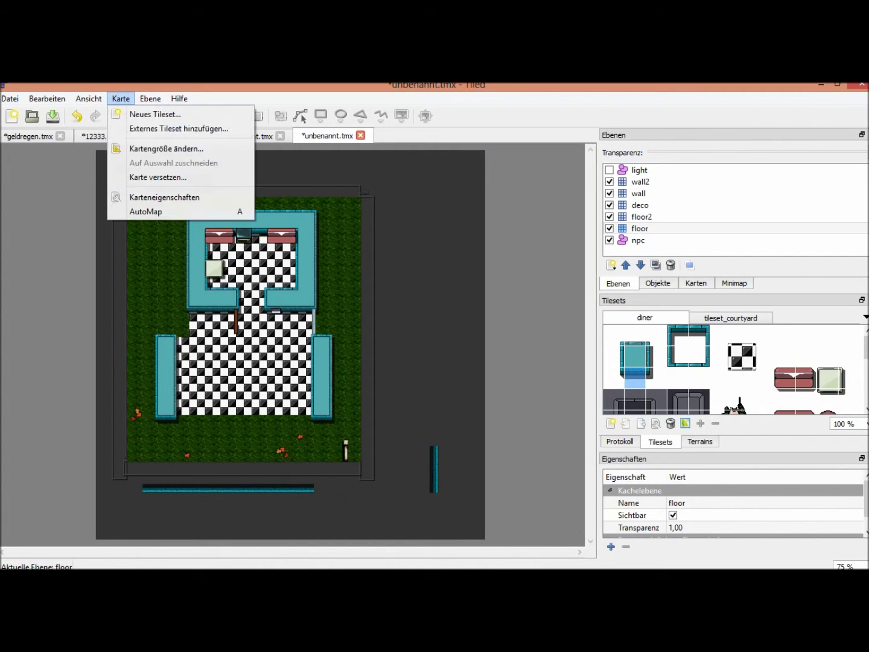
pyautogui.click(162, 149)
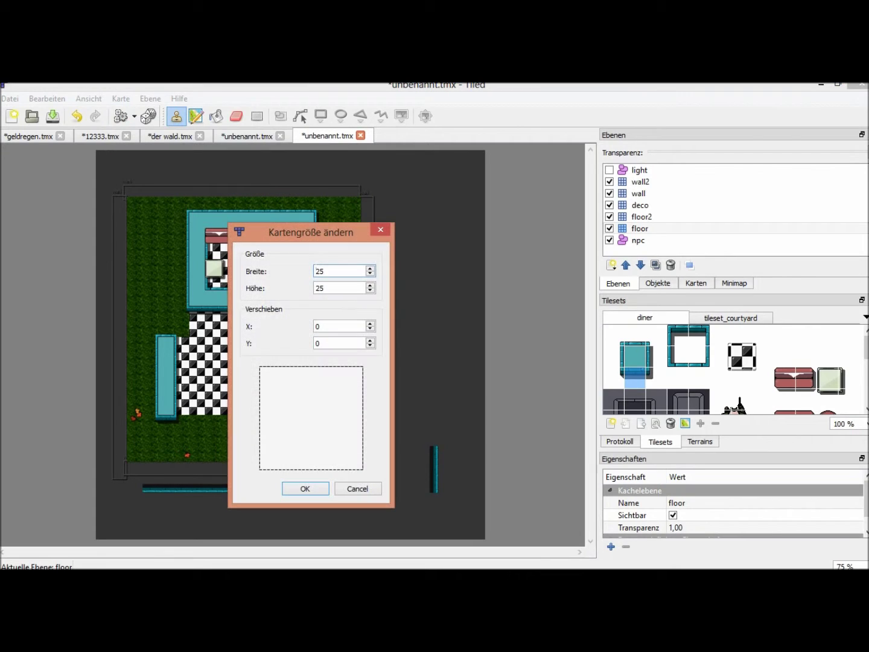
pyautogui.write('17')
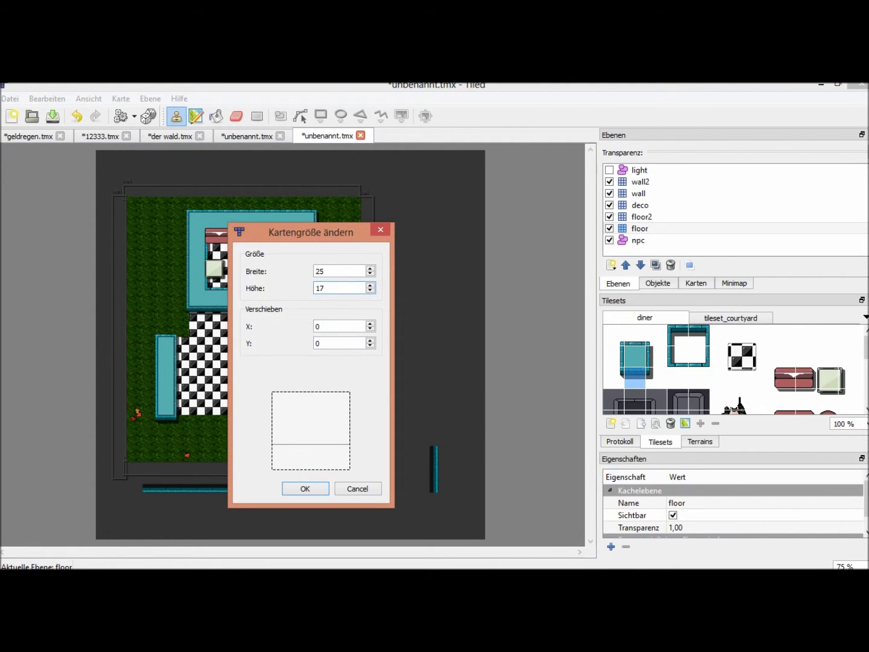
pyautogui.write('8')
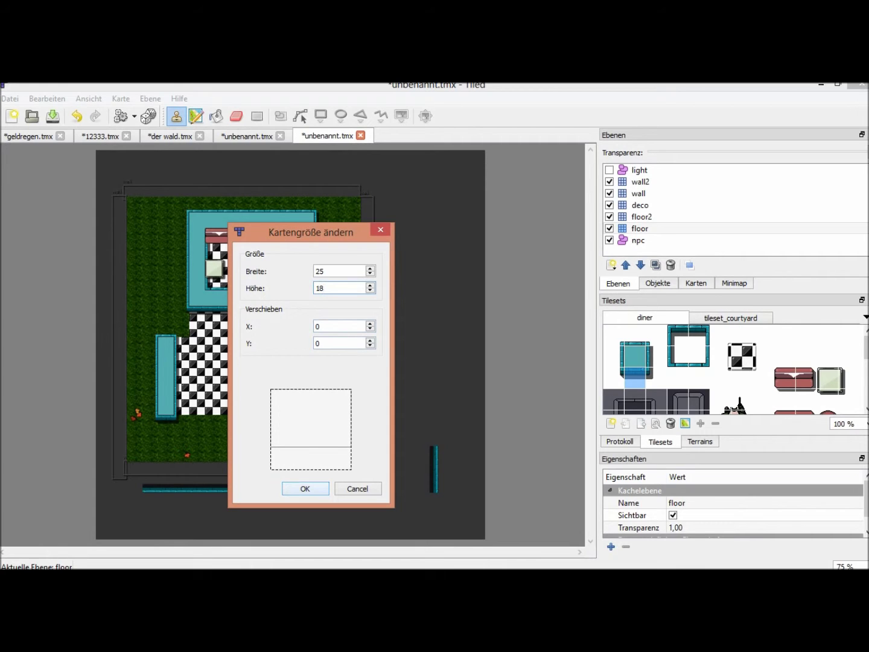
pyautogui.press('Return')
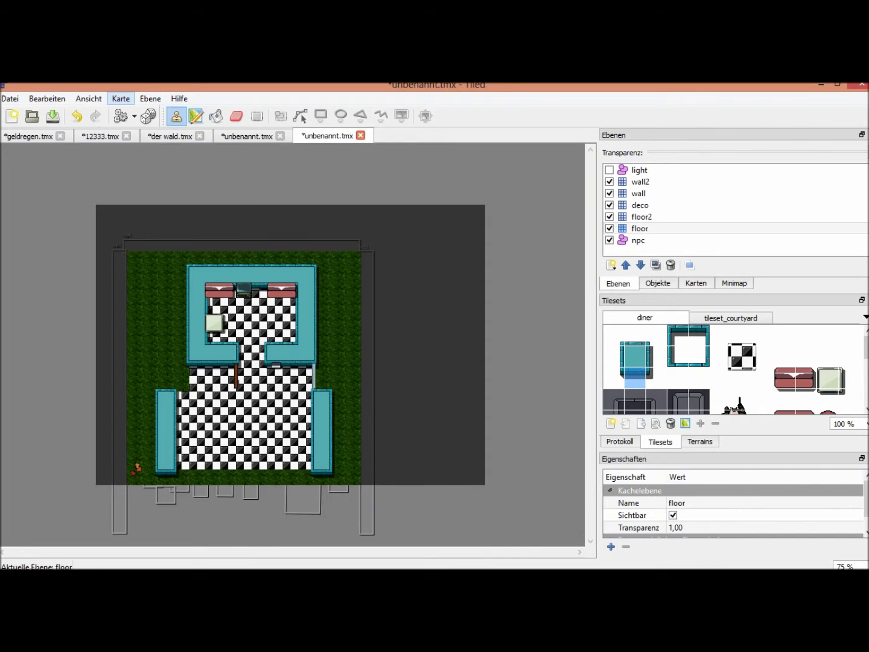
# - Increase the map's height to 20 tiles
pyautogui.click(121, 99)
pyautogui.click(165, 148)
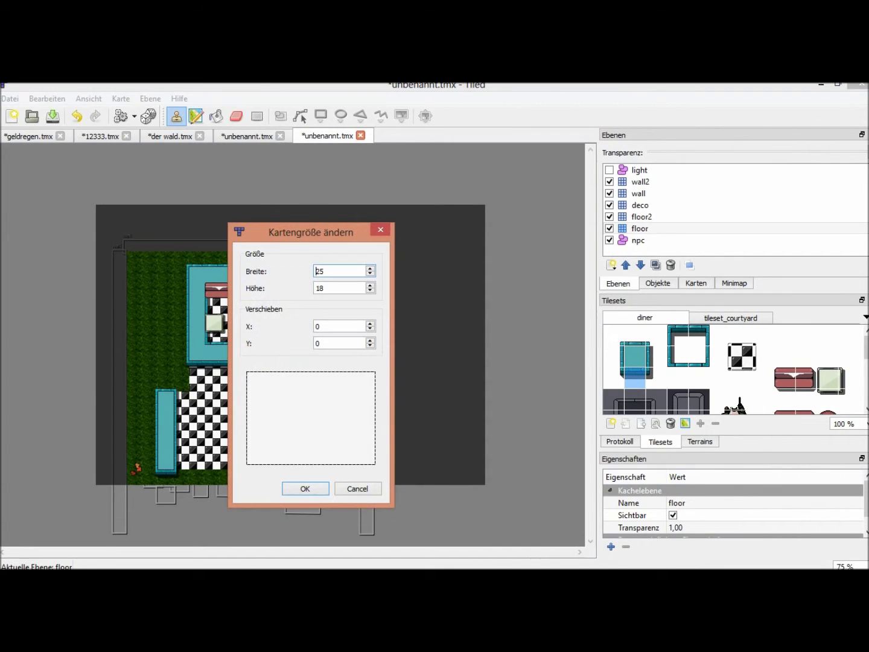
pyautogui.write('20')
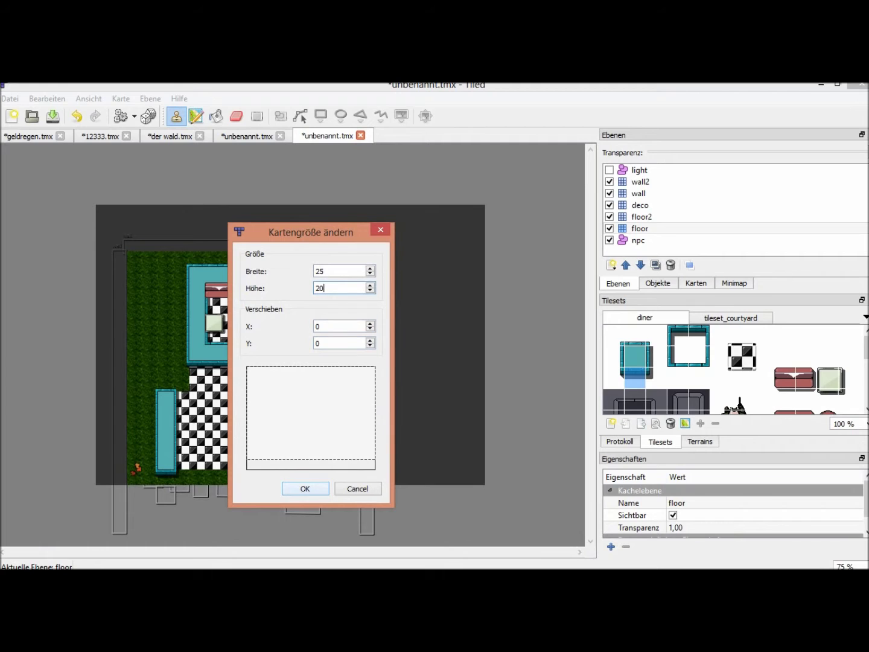
pyautogui.press('Return')
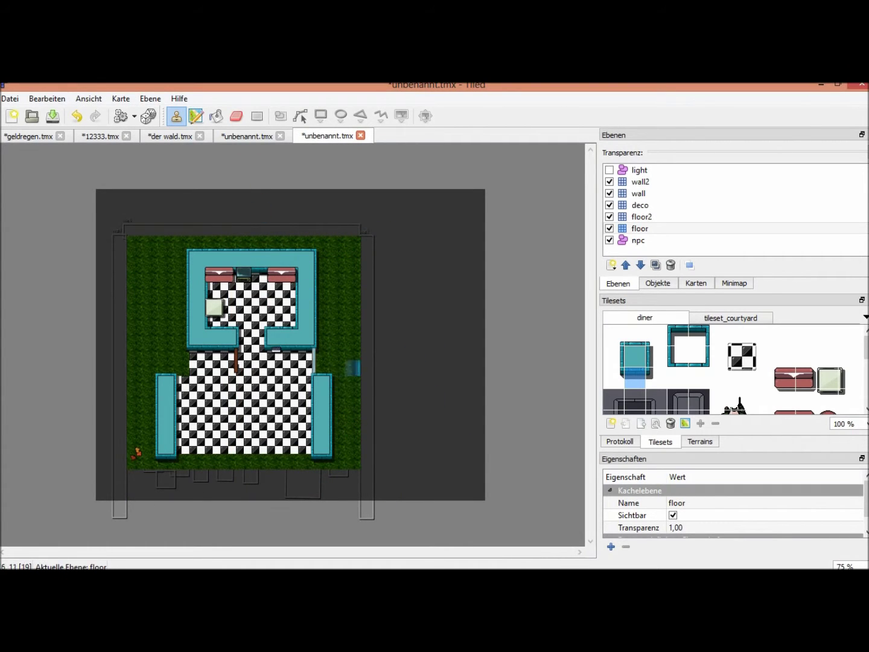
# - Undo the map resizes and the test wall strips painted along the map edges
pyautogui.click(76, 117)
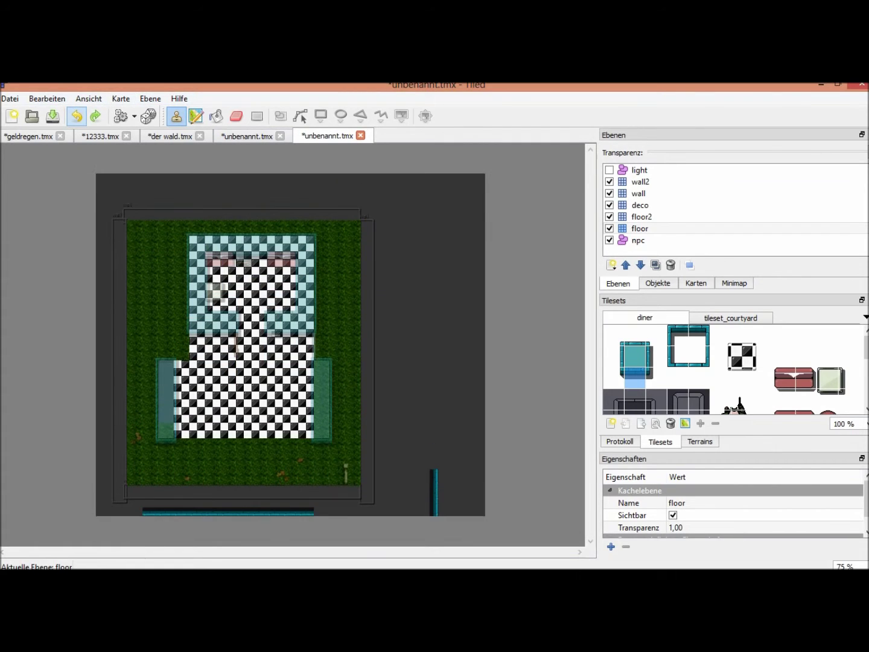
pyautogui.click(76, 116)
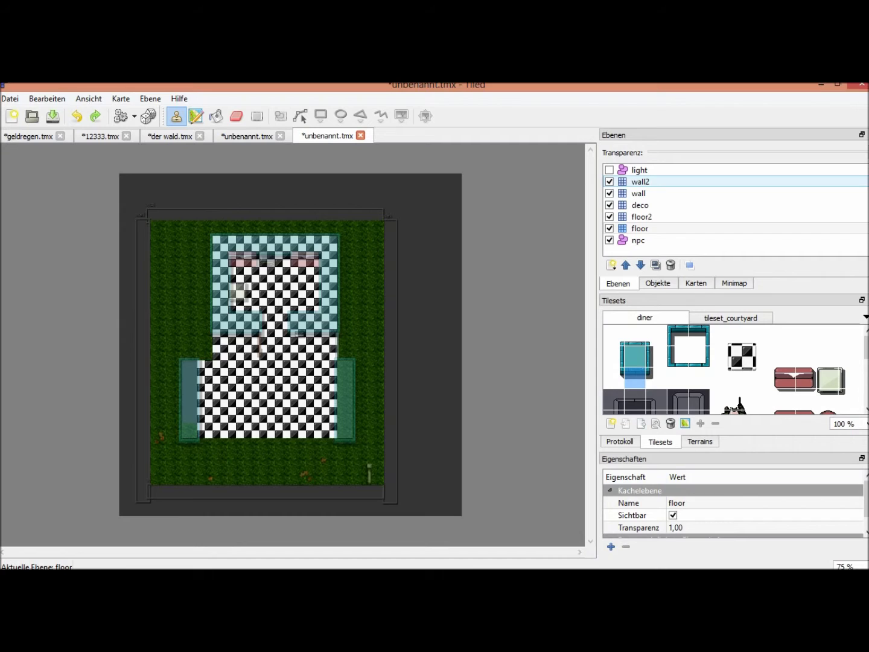
# - Show the light layer again and export the map over the existing tutorial_kiosk file in the tutorial_kiosk folder
pyautogui.click(640, 182)
pyautogui.click(610, 170)
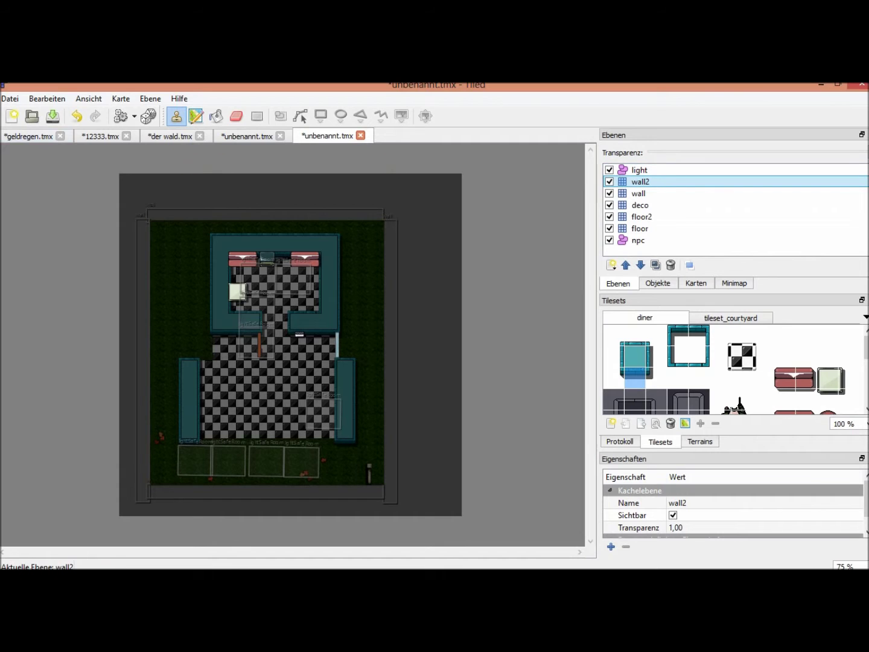
pyautogui.click(9, 98)
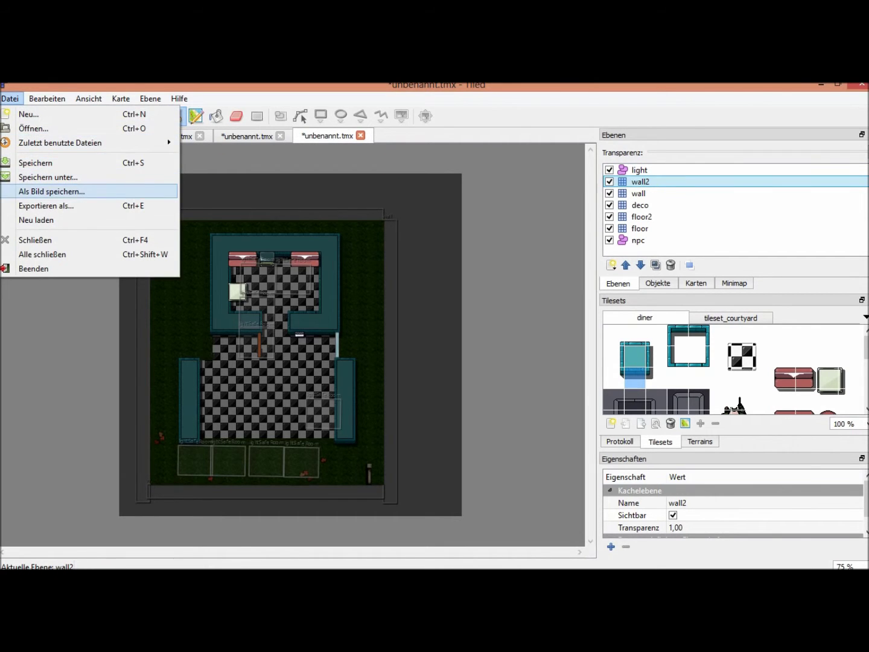
pyautogui.click(46, 206)
pyautogui.click(369, 368)
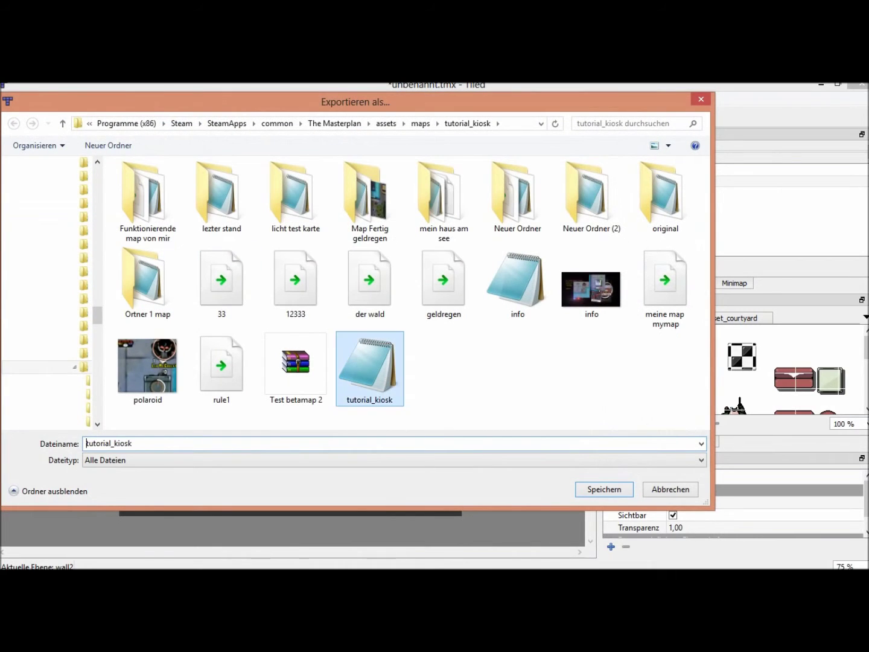
pyautogui.press('Return')
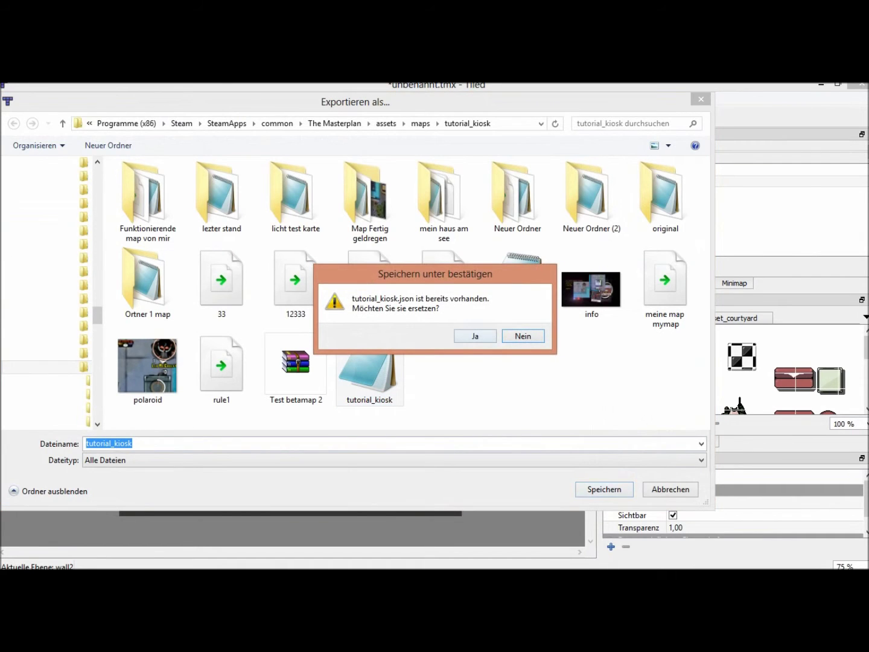
pyautogui.click(475, 335)
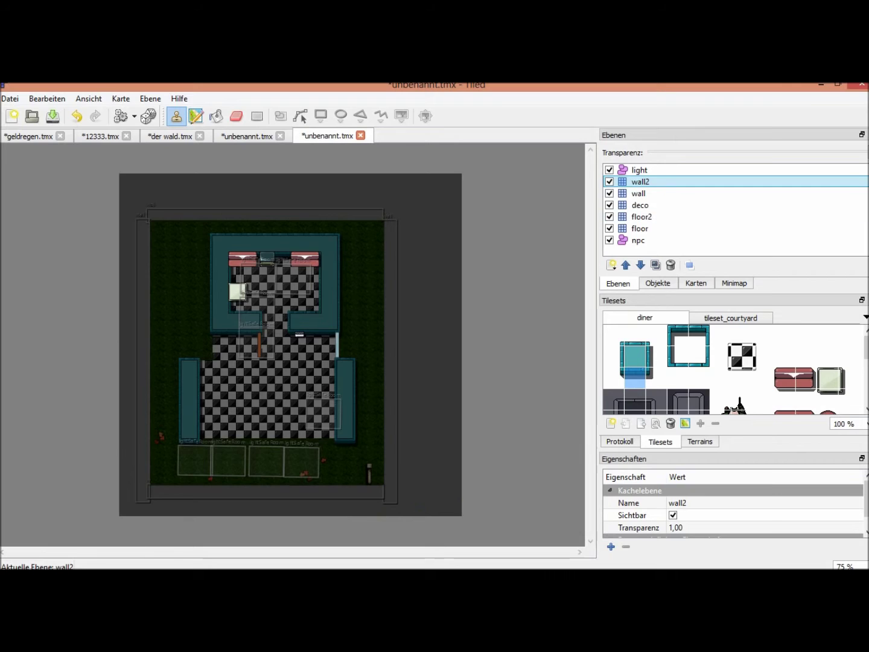
# - Switch to The Masterplan and drive the car into the exported map to test it
pyautogui.hotkey('alt', 'Tab')
pyautogui.click(391, 308)
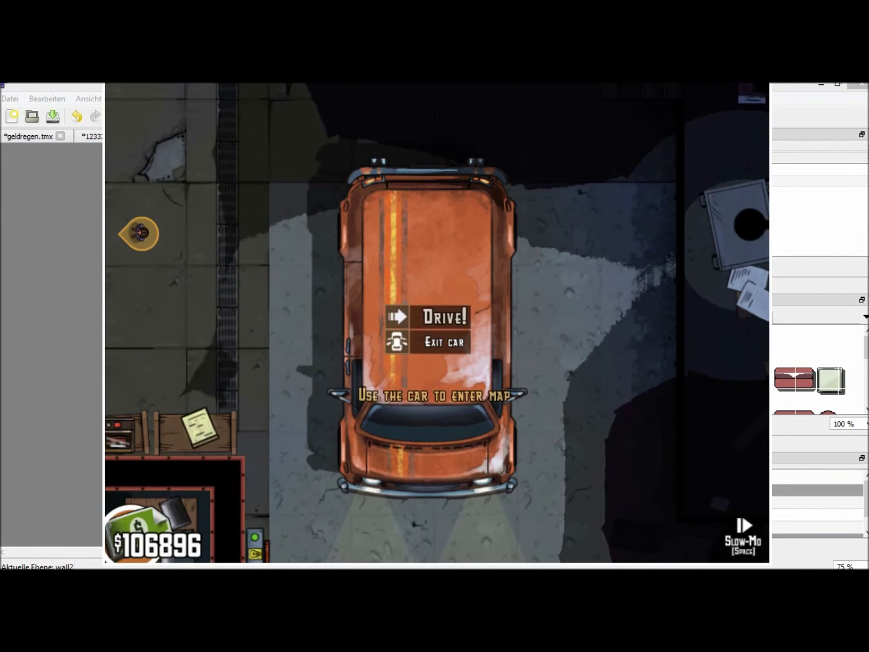
pyautogui.click(428, 316)
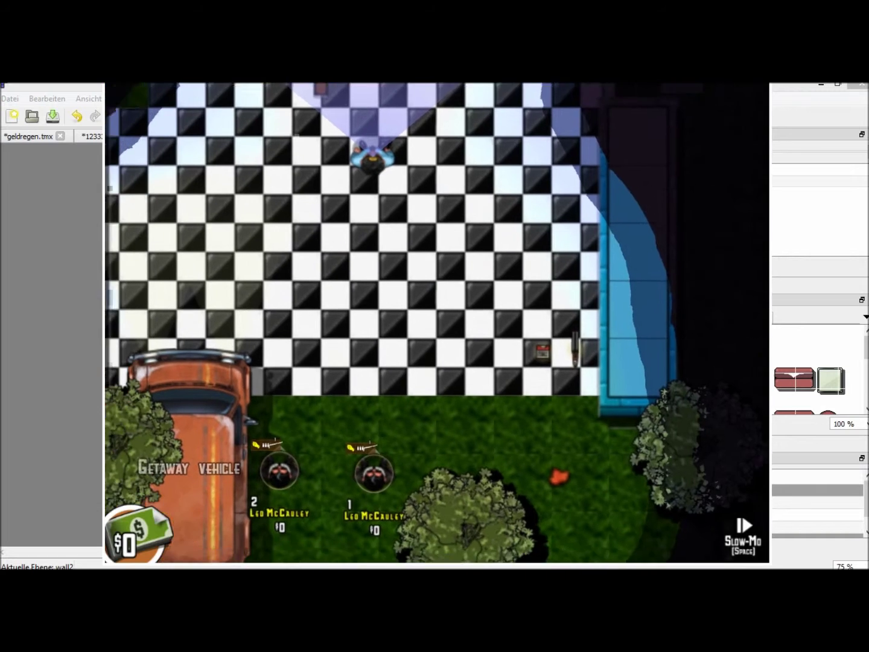
# - Equip crew member 1's shotgun at the diner entrance and use it against the guard on the checkered floor
pyautogui.moveTo(603, 326)
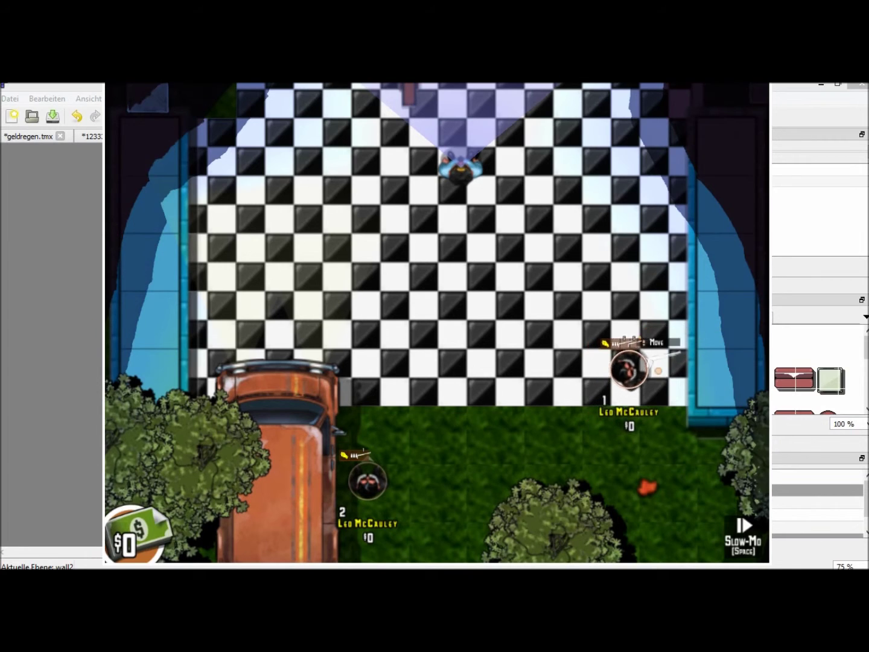
pyautogui.click(638, 366)
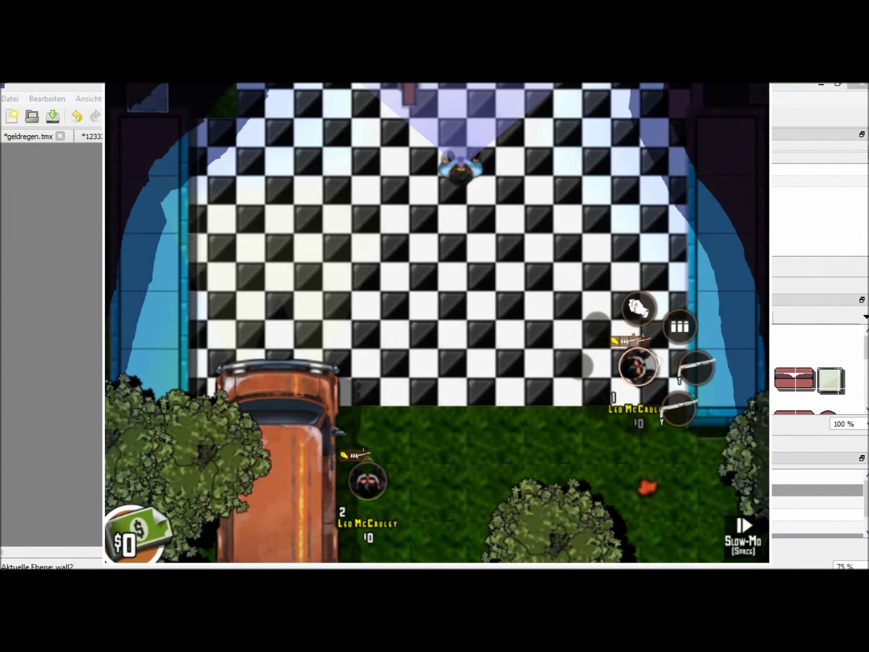
pyautogui.click(696, 367)
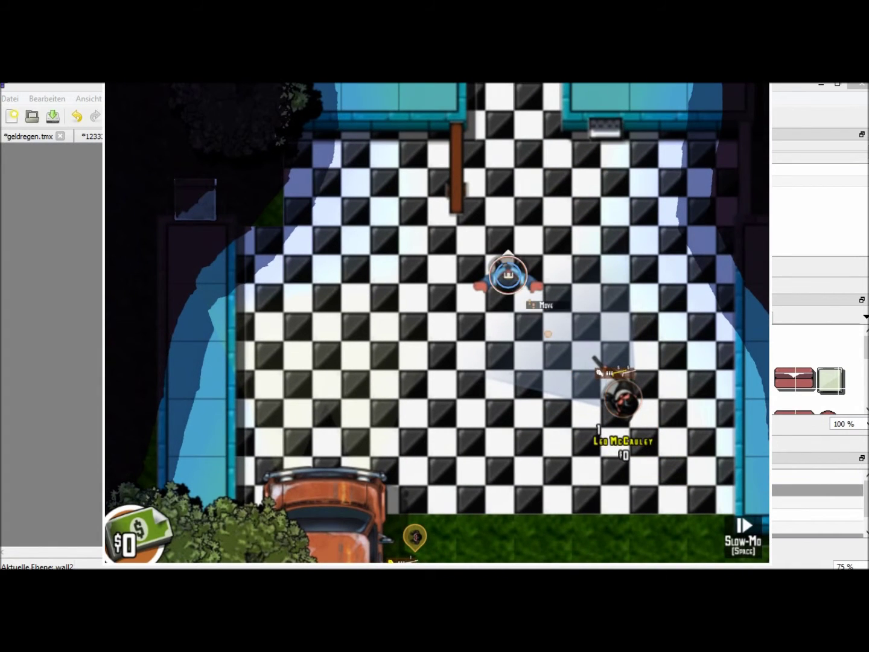
pyautogui.click(539, 320)
pyautogui.click(540, 323)
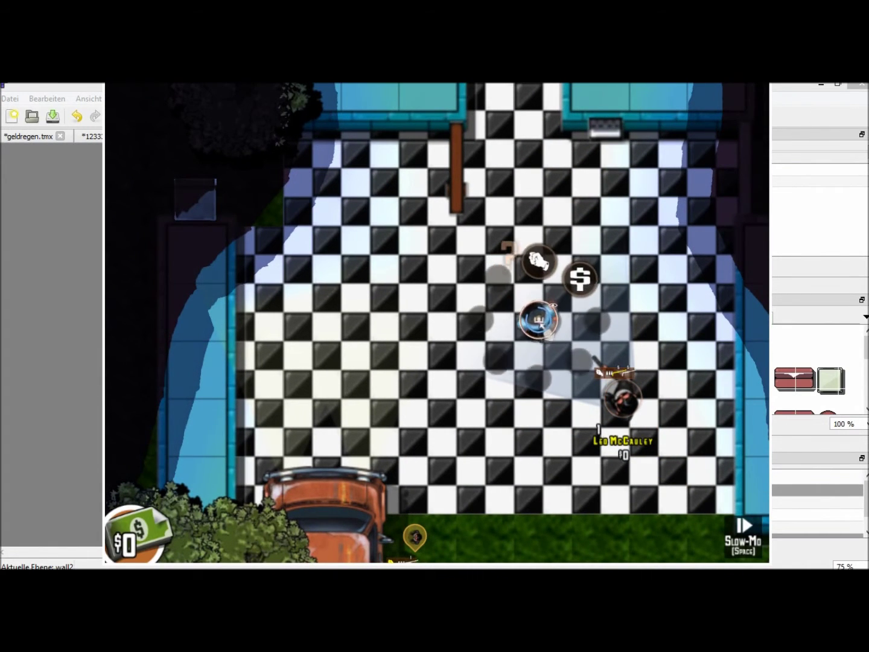
pyautogui.click(544, 328)
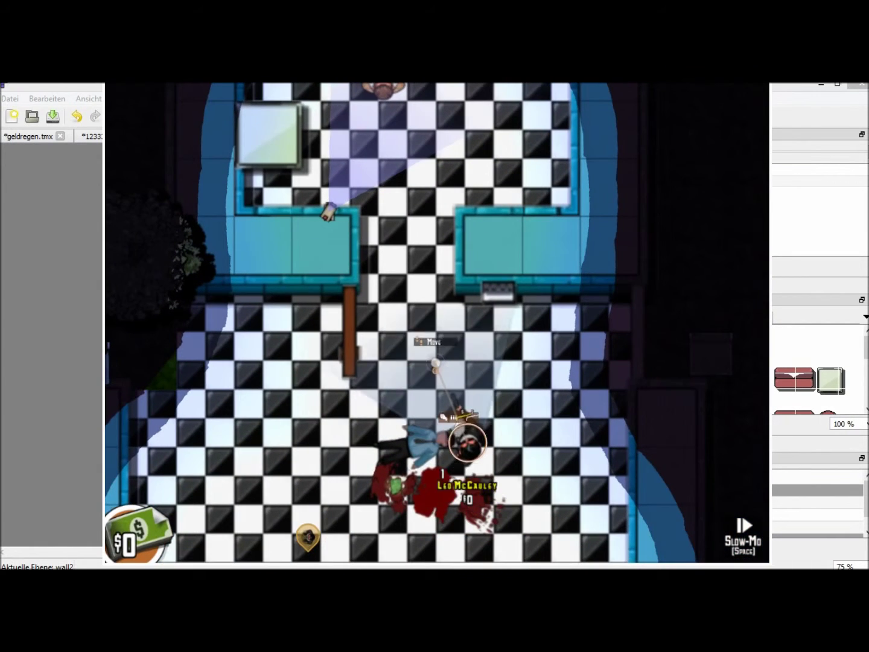
# - Move crew member 1 through the gap in the diner's east wall and pick up the Lots of Cash in the dark area
pyautogui.rightClick(591, 378)
pyautogui.rightClick(555, 340)
pyautogui.click(518, 343)
pyautogui.rightClick(589, 361)
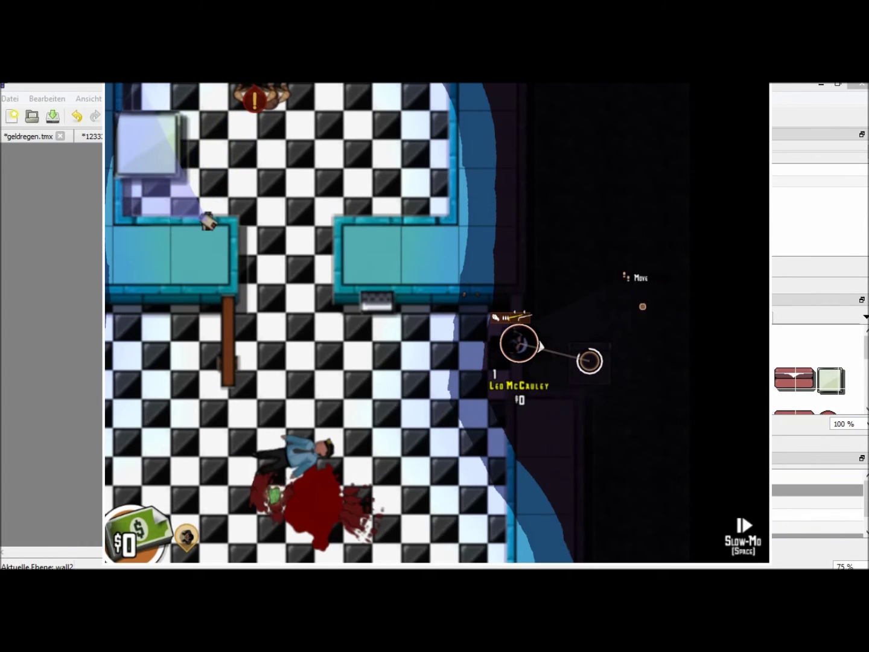
pyautogui.rightClick(590, 322)
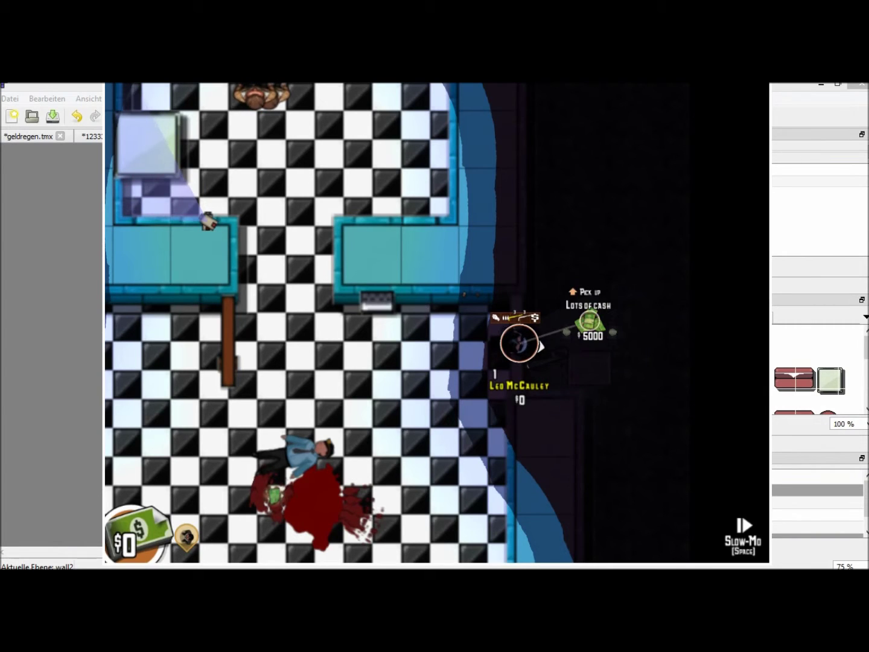
pyautogui.rightClick(568, 330)
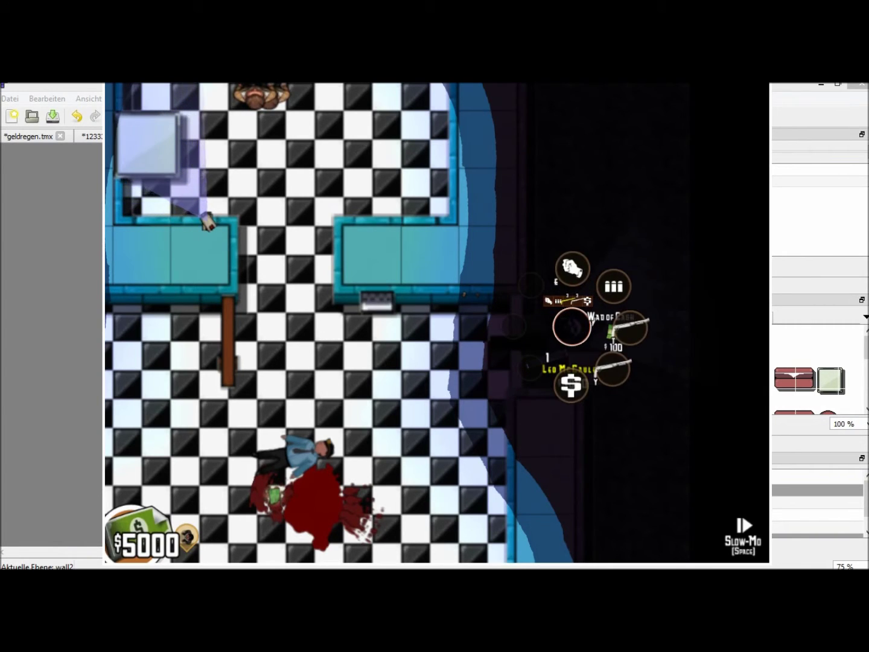
# - Drop one of crew member 1's shotguns and try to pick up the Wad of Cash beside him
pyautogui.moveTo(629, 328)
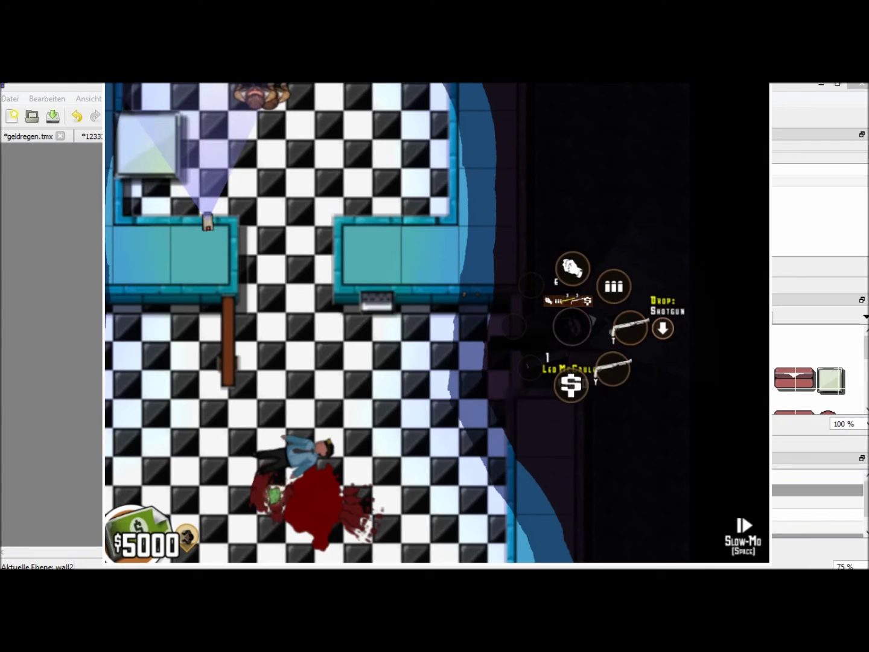
pyautogui.click(663, 328)
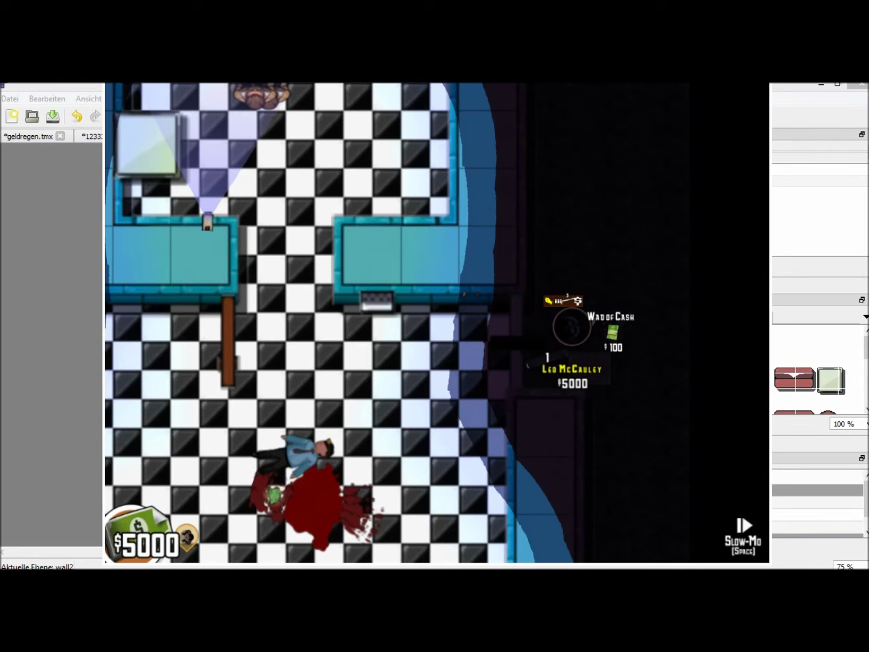
pyautogui.rightClick(612, 332)
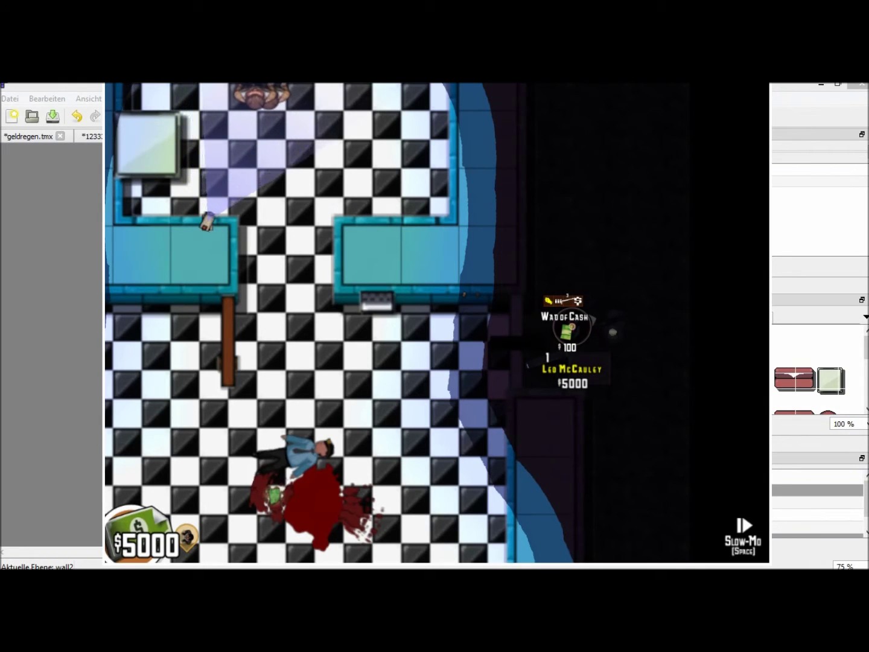
pyautogui.press('e')
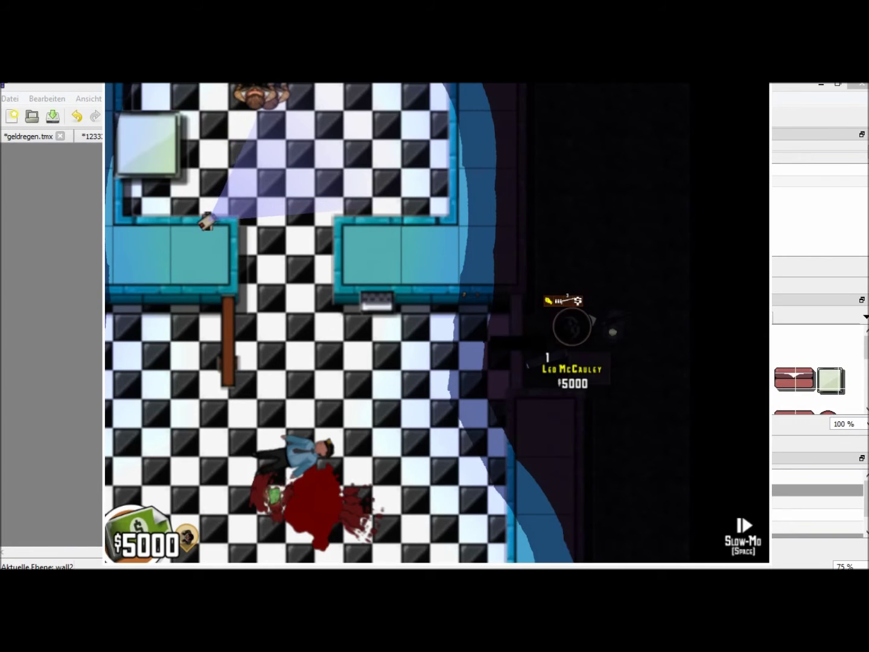